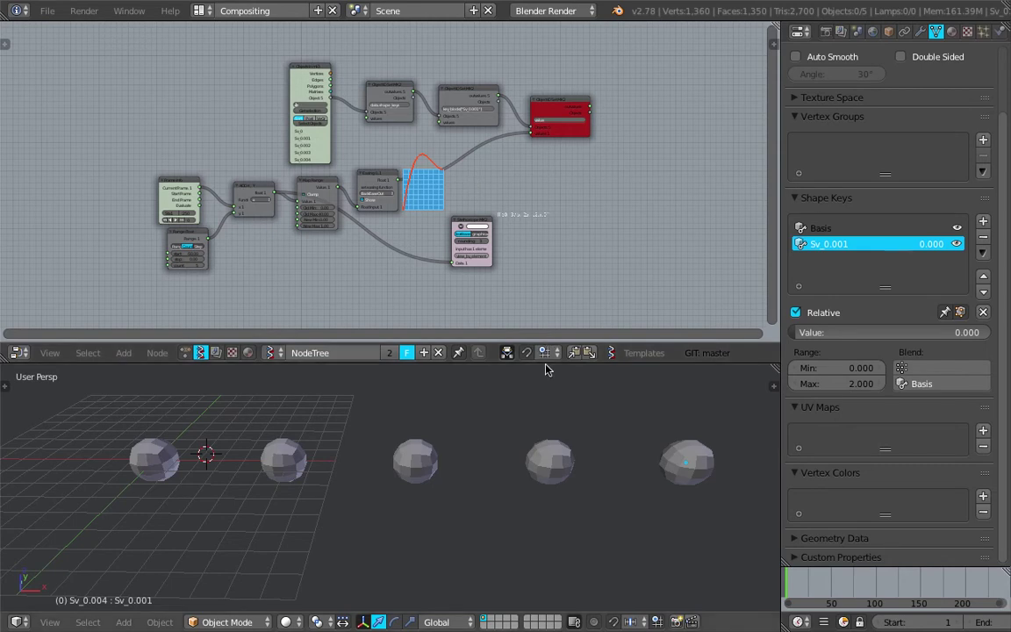
# - Resize the editor areas and scrub the timeline to about frame 56 to examine the spheres' shape-key animation
pyautogui.moveTo(545, 364); pyautogui.dragTo(554, 225)
pyautogui.moveTo(563, 317); pyautogui.dragTo(746, 329, button='middle')
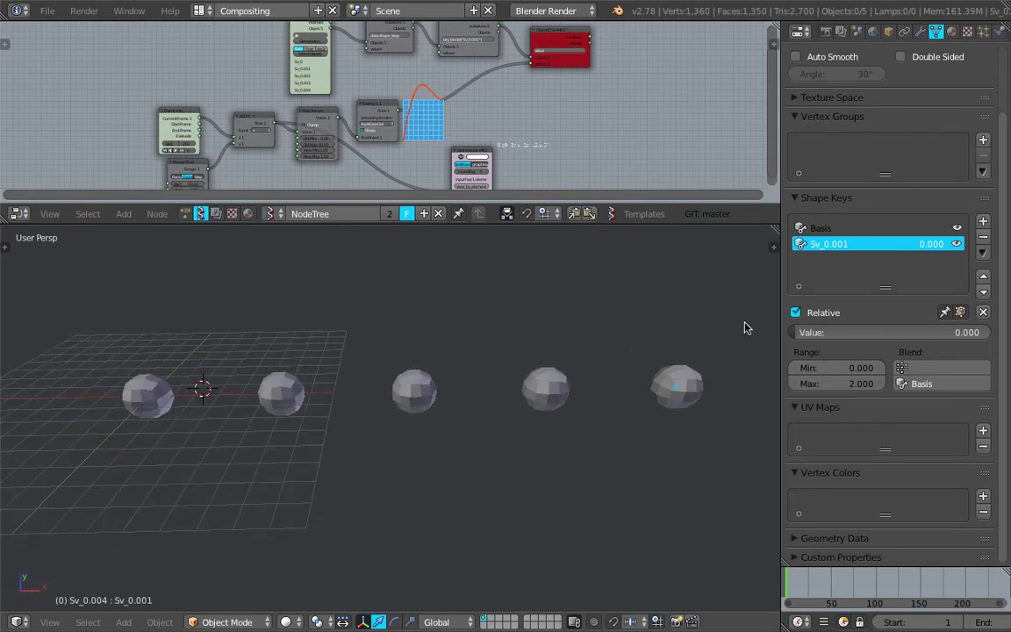
pyautogui.moveTo(780, 303); pyautogui.dragTo(794, 302)
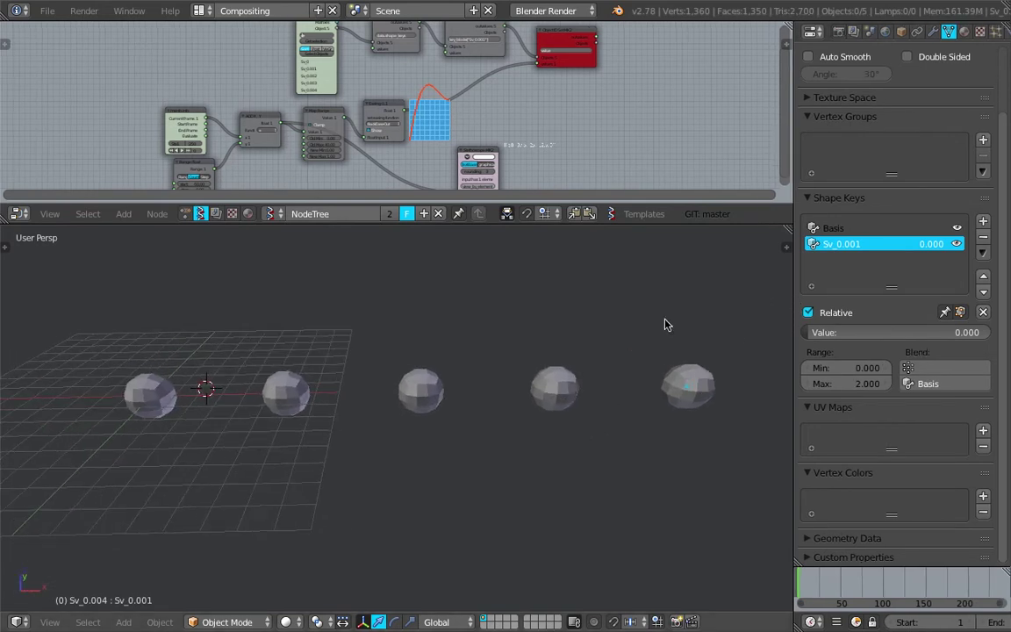
pyautogui.moveTo(540, 224); pyautogui.dragTo(513, 287)
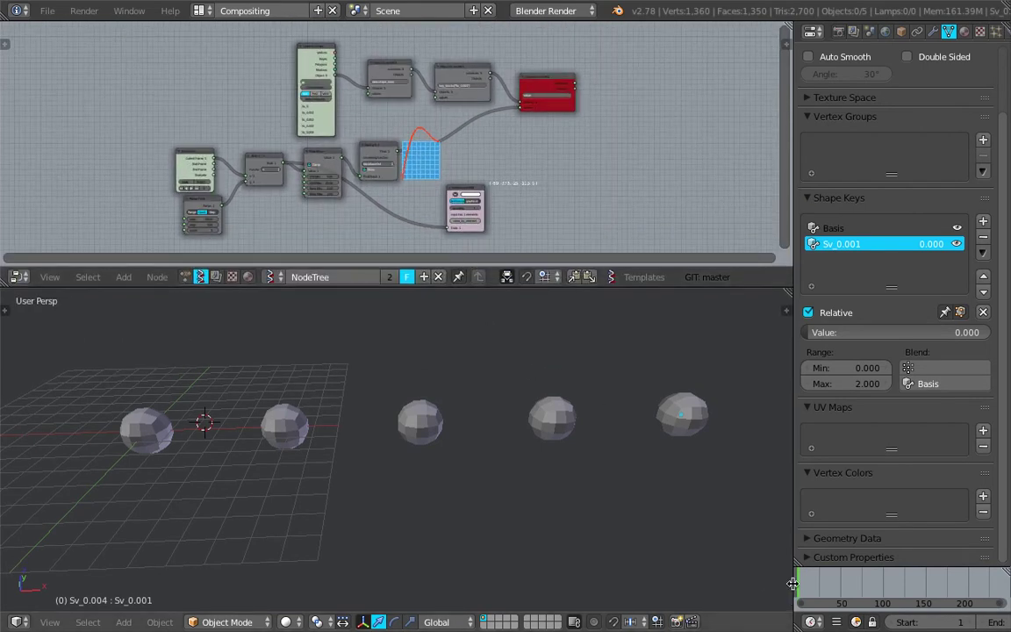
pyautogui.moveTo(793, 583); pyautogui.dragTo(857, 585)
pyautogui.scroll(1, 713, 508)
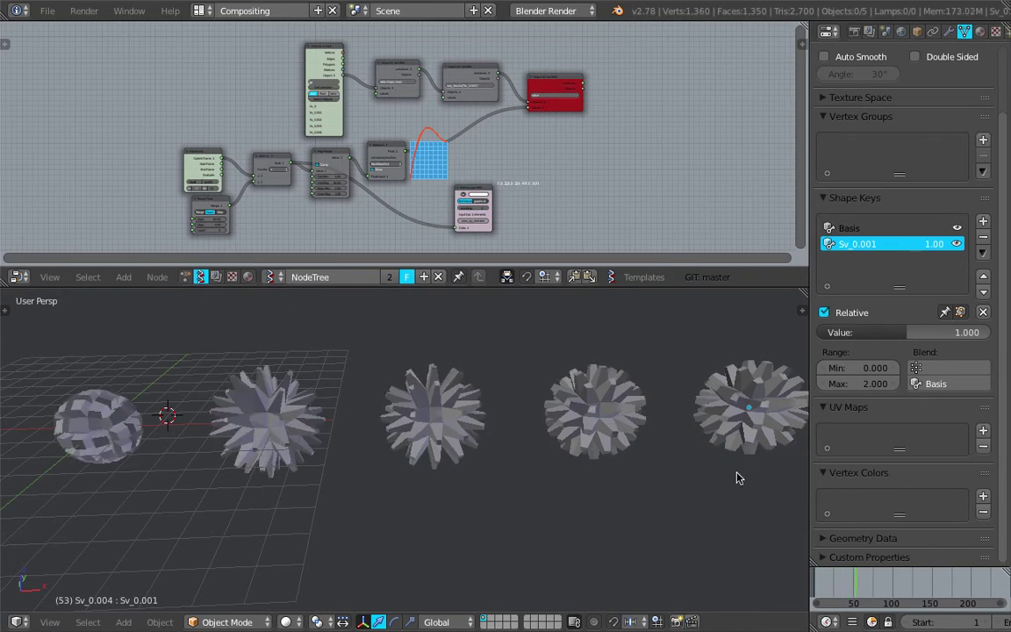
pyautogui.scroll(-3, 510, 395)
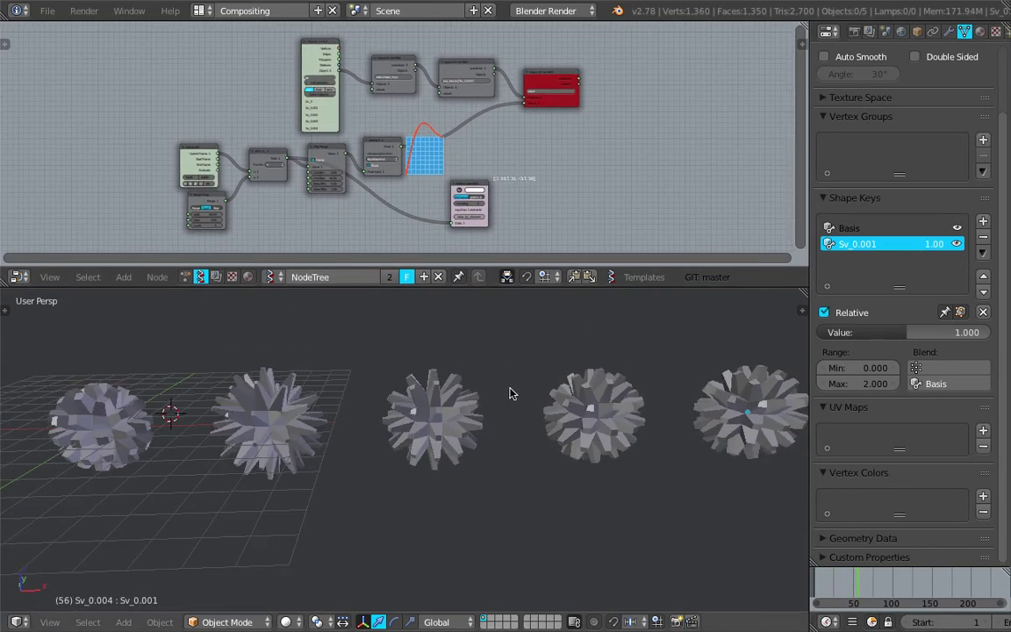
pyautogui.scroll(1, 527, 397)
pyautogui.moveTo(490, 390); pyautogui.dragTo(497, 388, button='middle')
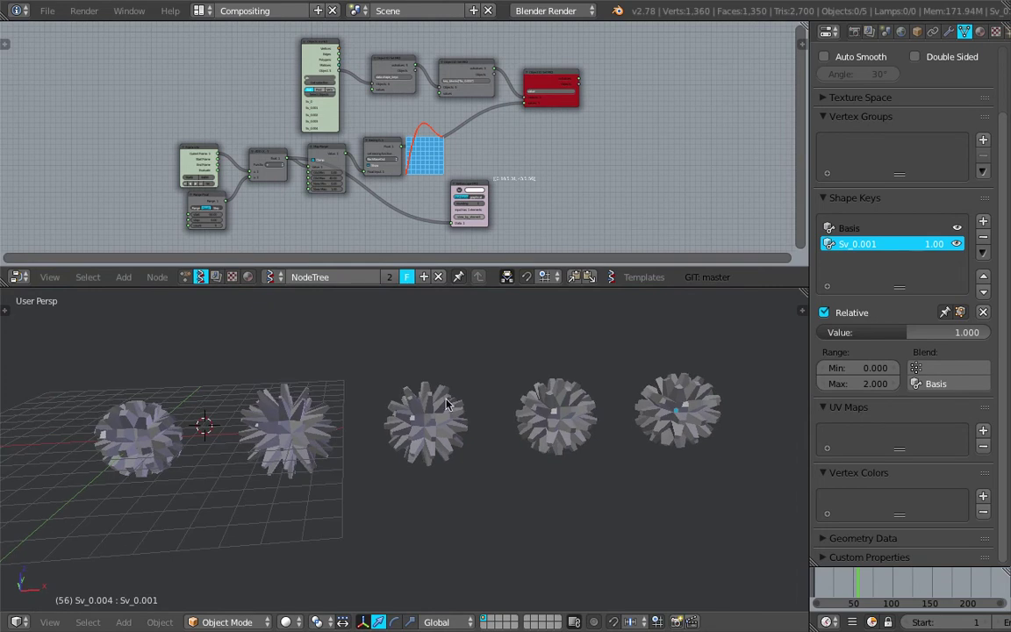
# - Select the middle spiky sphere and inspect its shape from slightly different angles
pyautogui.rightClick(448, 403)
pyautogui.press('Tab')
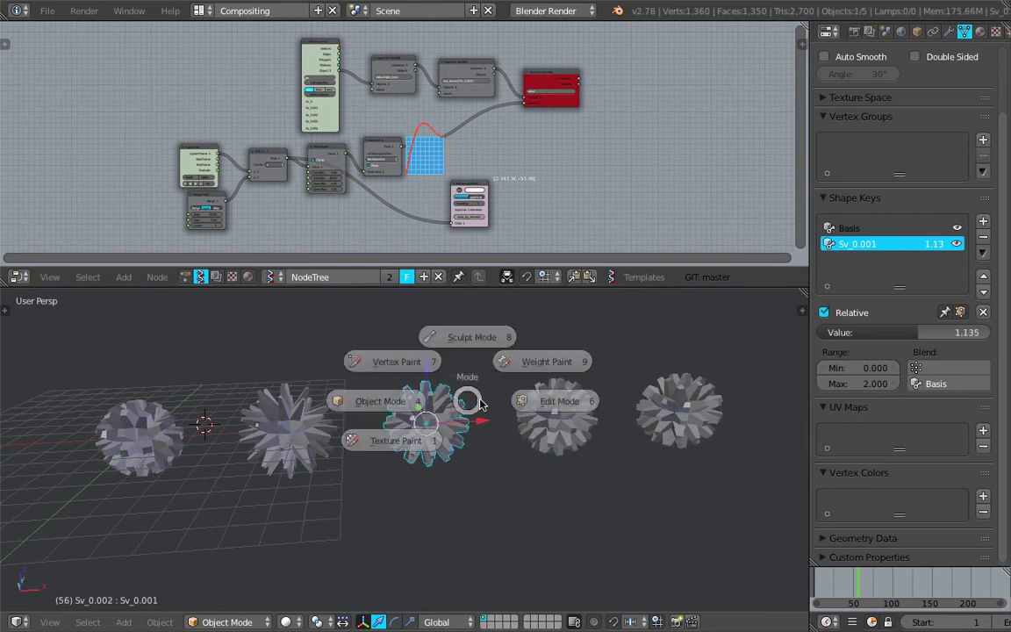
pyautogui.press('Escape')
pyautogui.moveTo(490, 393); pyautogui.dragTo(475, 392, button='middle')
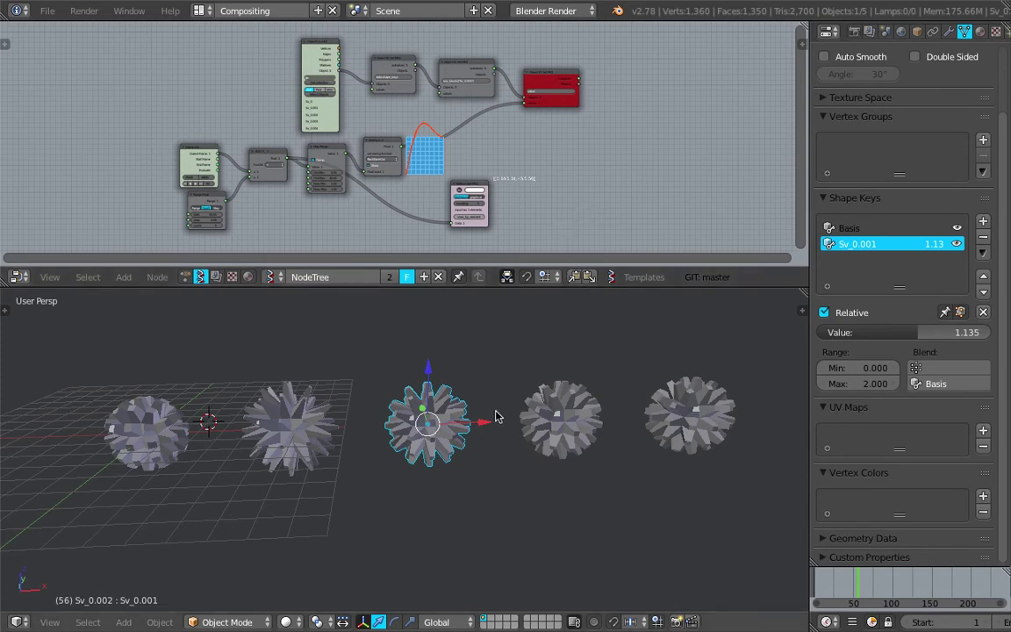
pyautogui.moveTo(448, 379); pyautogui.dragTo(426, 380, button='middle')
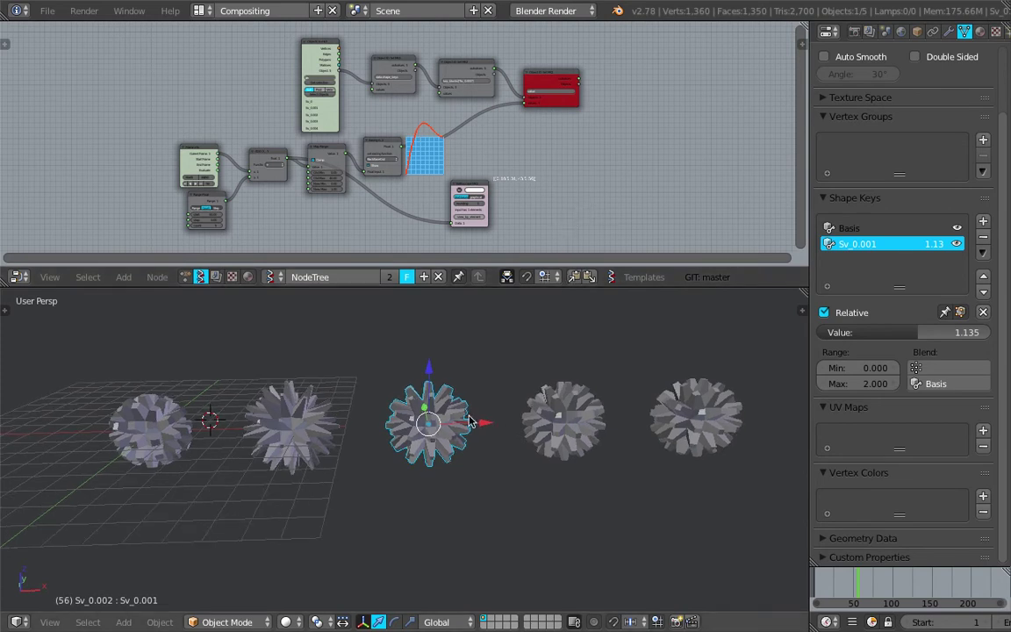
# - Reload the start-up file and delete all default objects from the scene
pyautogui.click(47, 10)
pyautogui.click(61, 29)
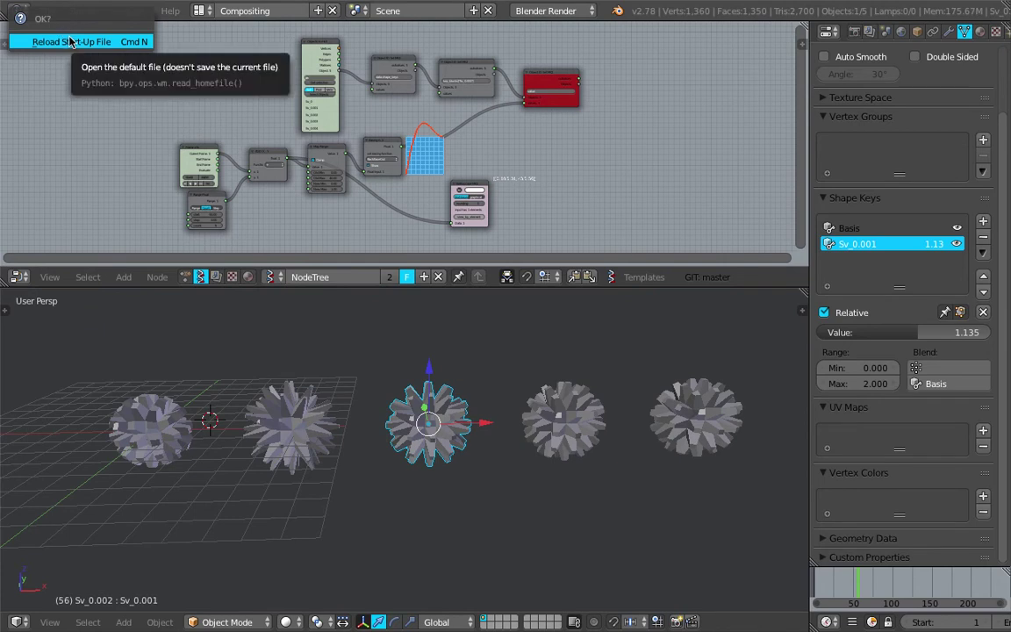
pyautogui.click(70, 42)
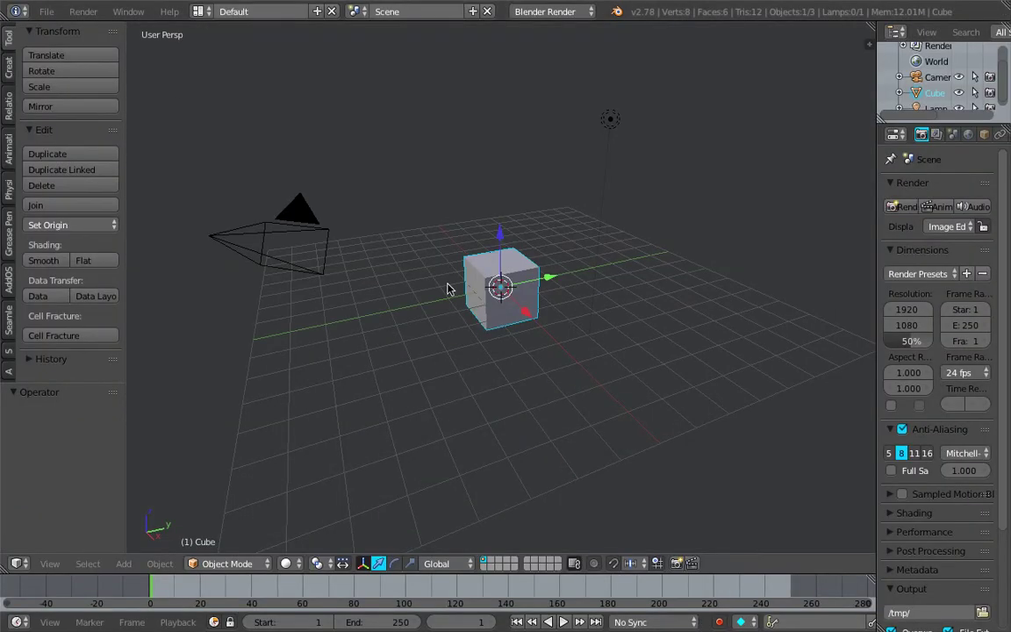
pyautogui.moveTo(446, 289); pyautogui.dragTo(465, 272, button='middle')
pyautogui.press('a')
pyautogui.press('a')
pyautogui.press('x')
pyautogui.click(470, 268)
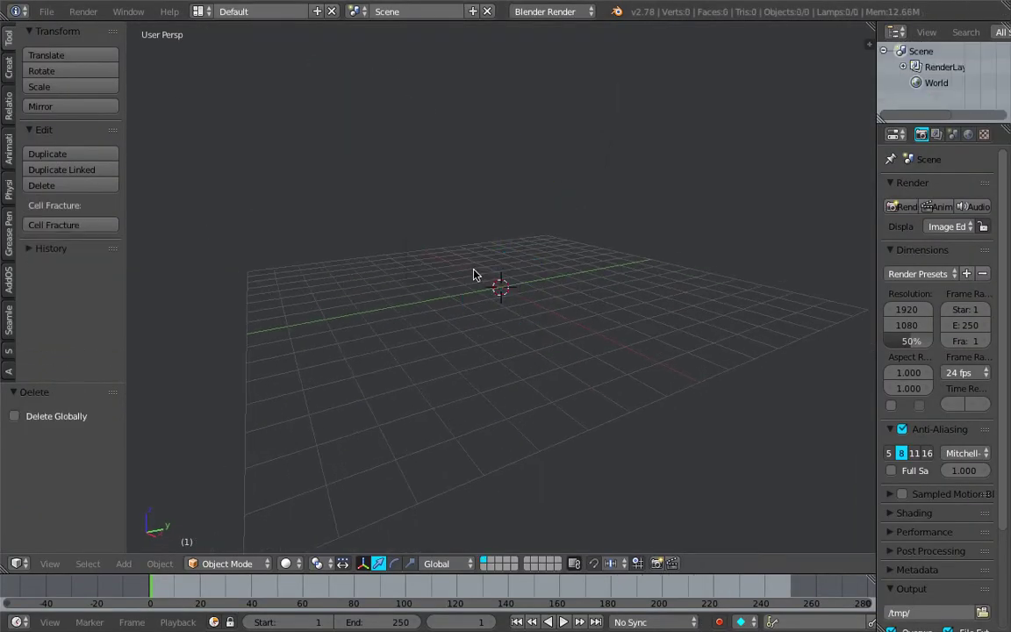
# - Set up the Compositing layout with a full-width 3D view below the node editor and a new Sverchok node tree
pyautogui.click(203, 11)
pyautogui.click(226, 68)
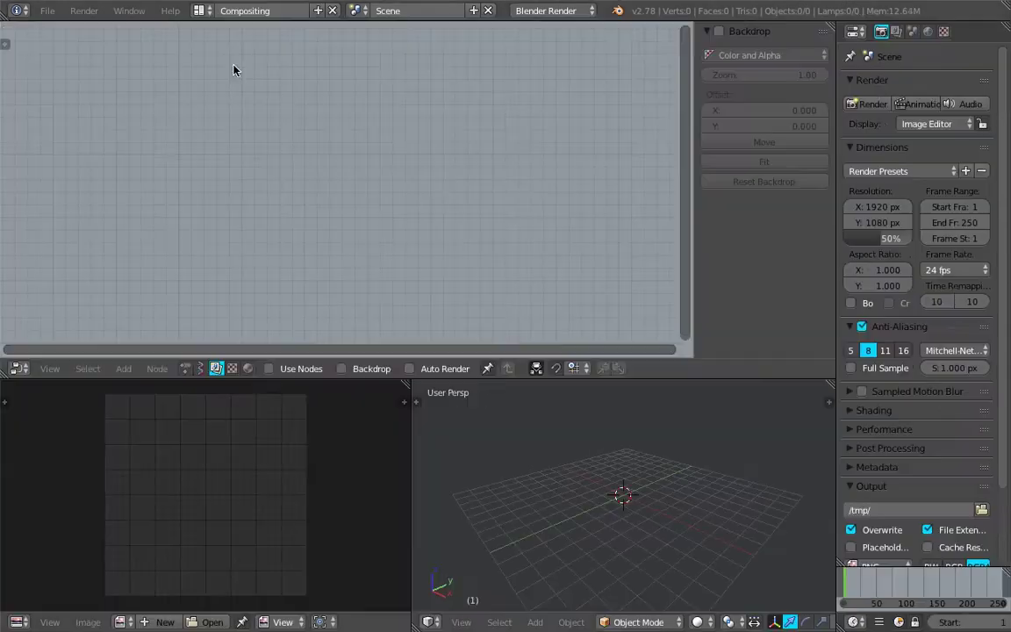
pyautogui.click(201, 369)
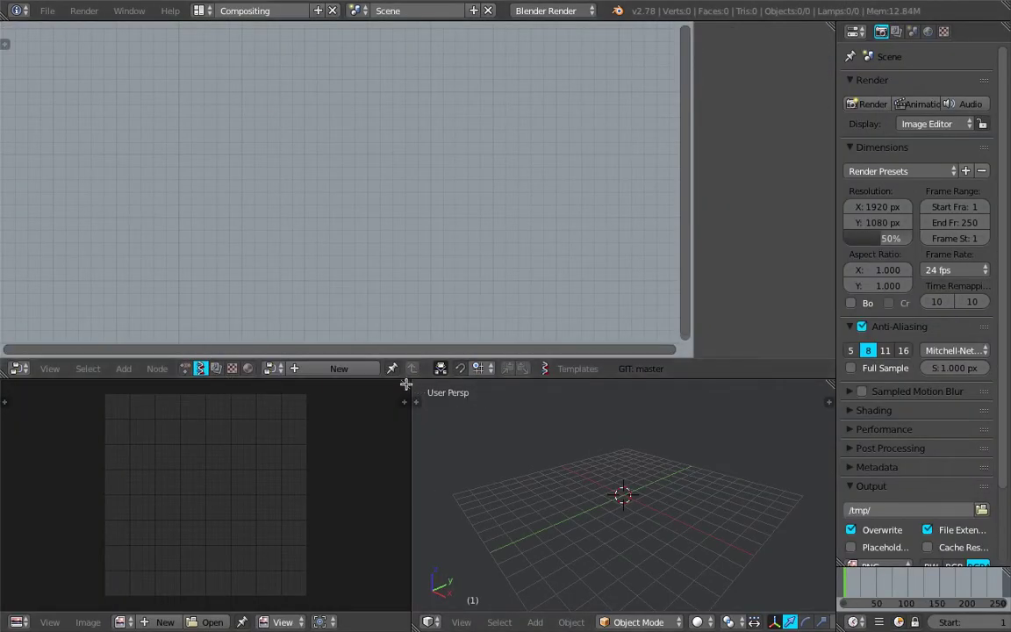
pyautogui.moveTo(407, 384); pyautogui.dragTo(290, 387)
pyautogui.click(306, 367)
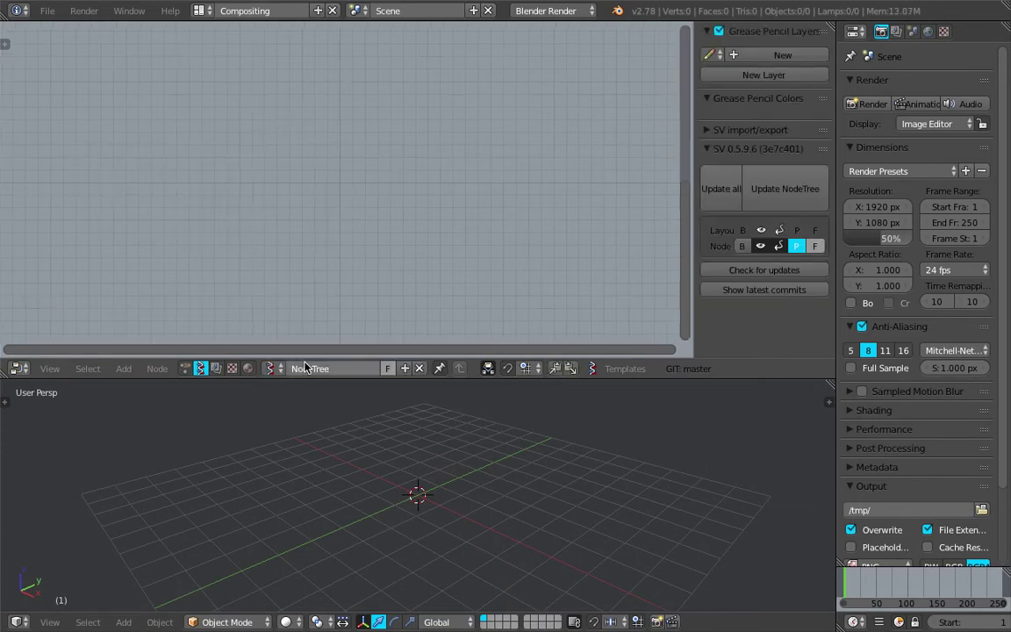
# - Add a Rounded Box node to the empty node tree
pyautogui.hotkey('shift', 'a')
pyautogui.click(242, 162)
pyautogui.write('Stethoscope MK2')
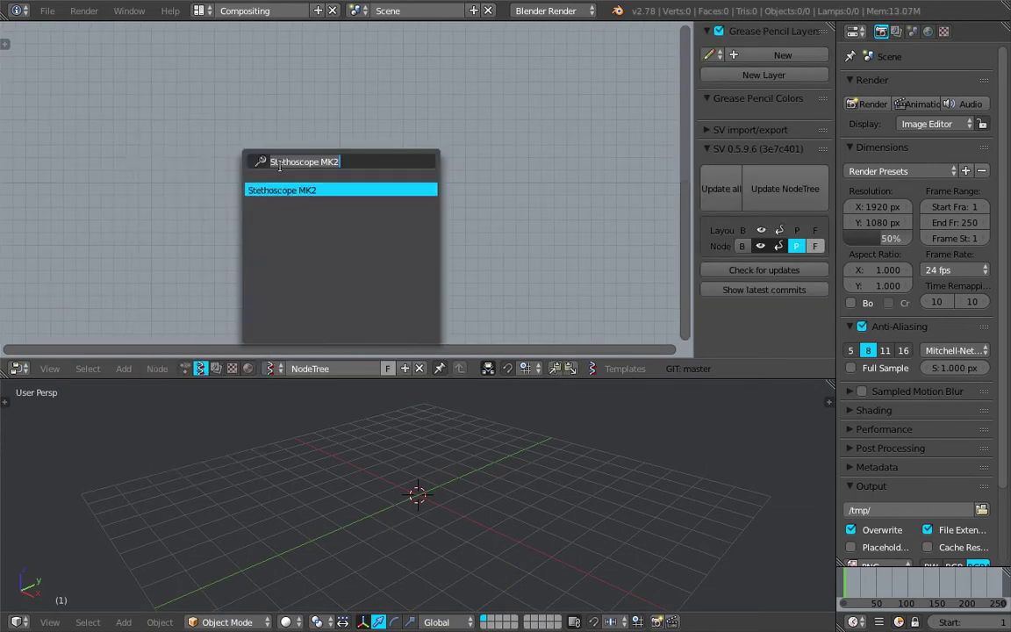
pyautogui.press('BackSpace')
pyautogui.write('rou')
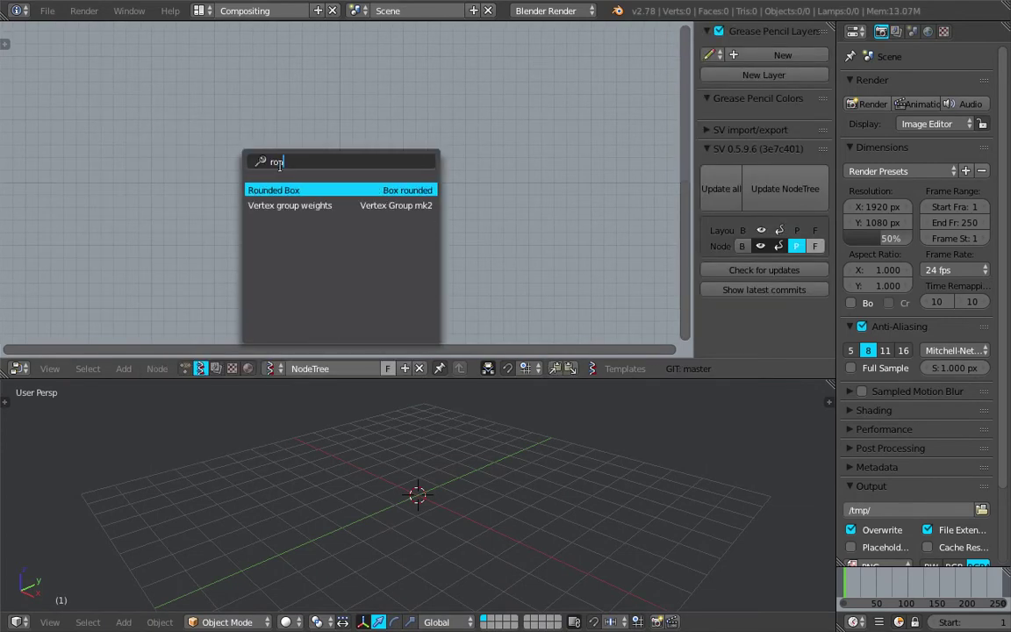
pyautogui.press('Return')
pyautogui.click(189, 180)
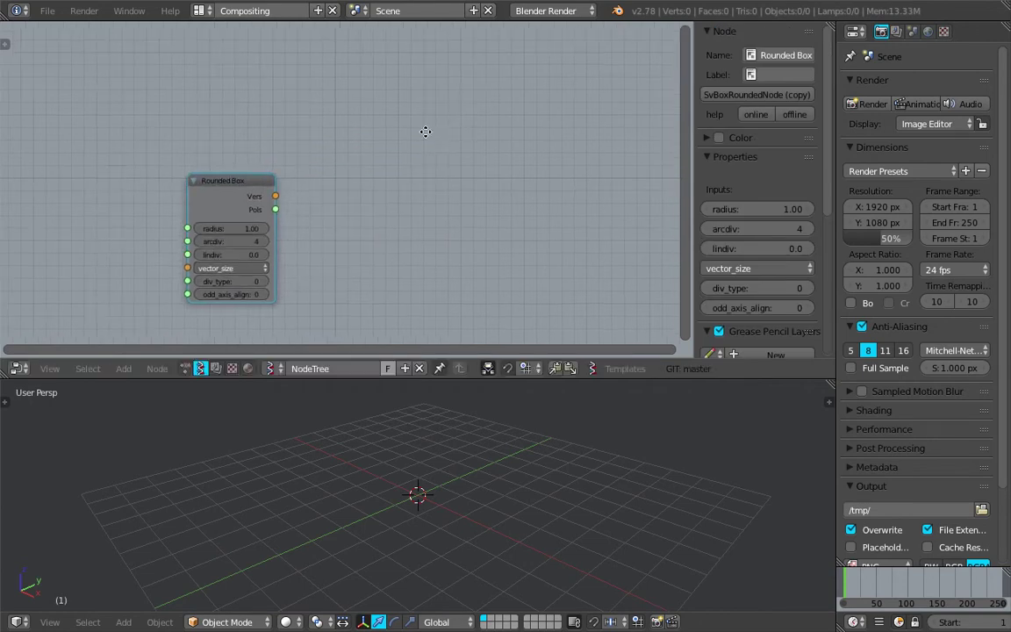
# - Add a Viewer BMesh node and connect the Rounded Box's Vers and Pols outputs to its vertices and faces inputs
pyautogui.hotkey('shift', 'a')
pyautogui.click(405, 101)
pyautogui.write('bme')
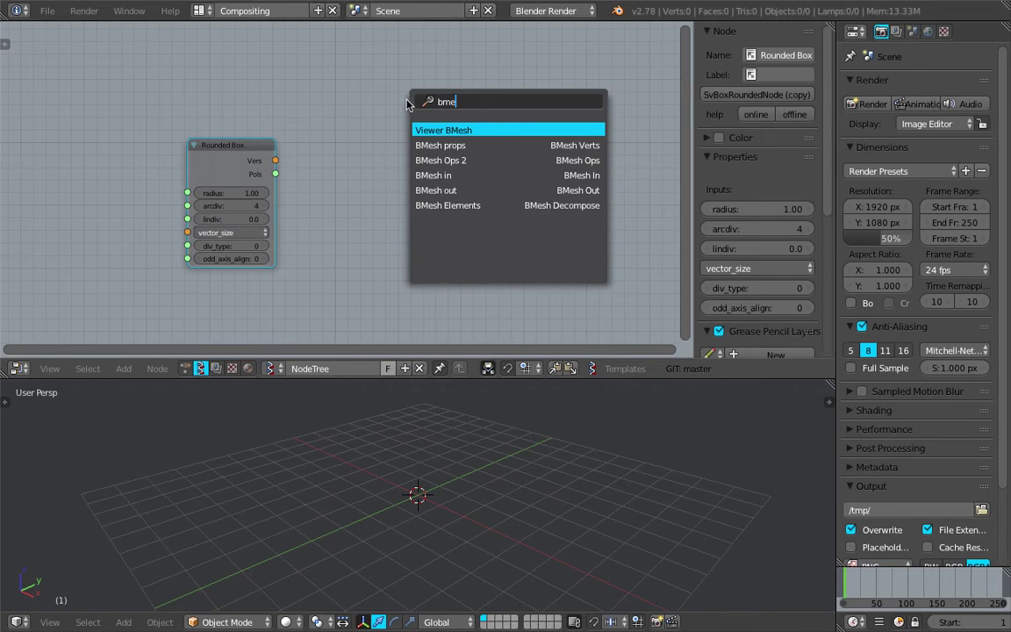
pyautogui.press('Return')
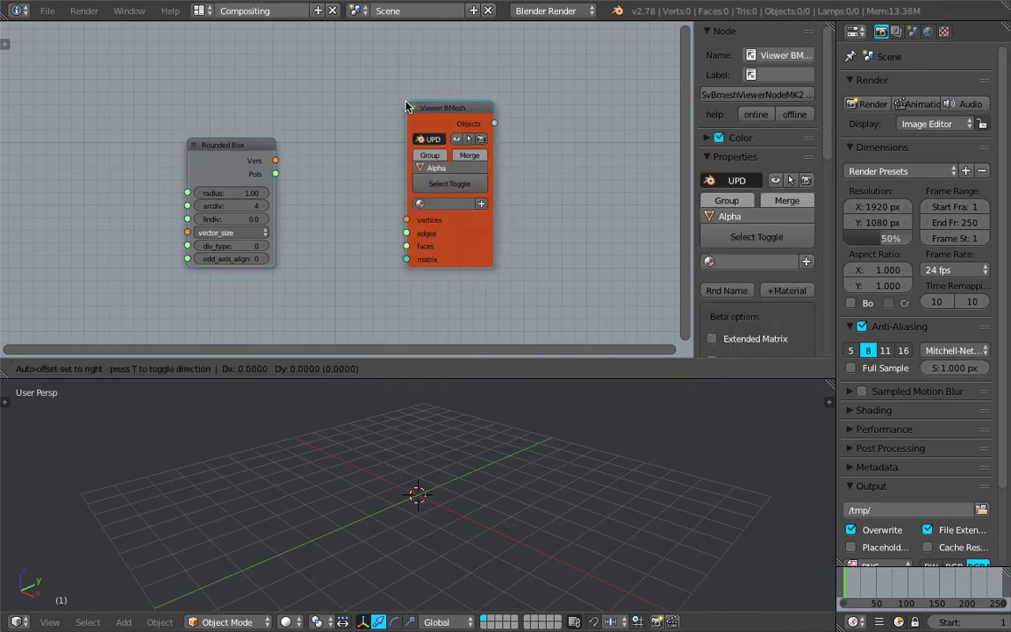
pyautogui.click(381, 123)
pyautogui.moveTo(384, 135); pyautogui.dragTo(357, 105, button='middle')
pyautogui.scroll(1, 303, 121)
pyautogui.moveTo(245, 131); pyautogui.dragTo(359, 241)
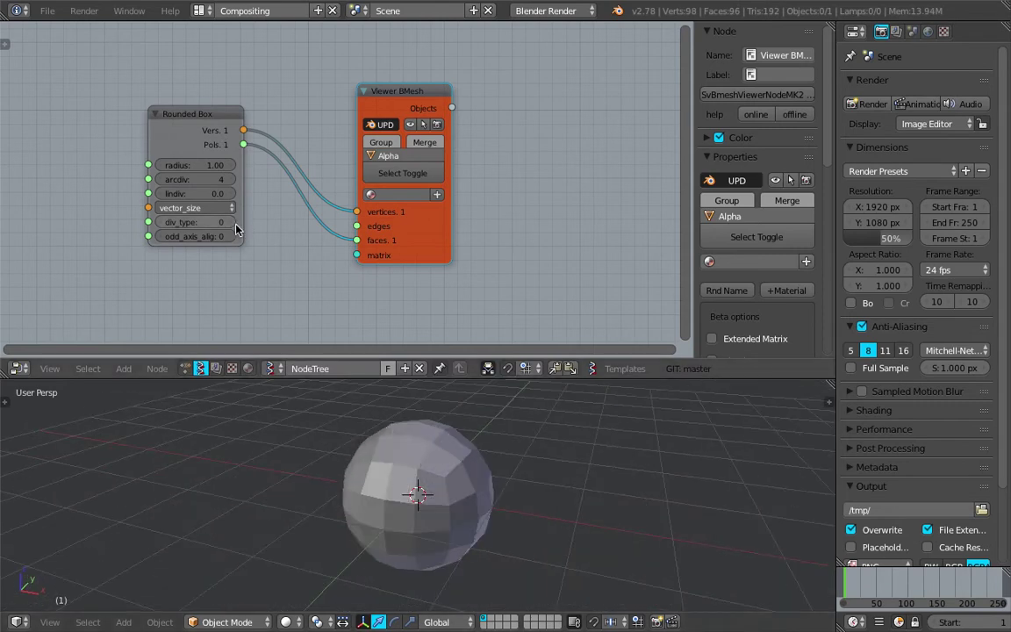
# - Set the Rounded Box's arcdiv to 2 and select the generated mesh in the 3D view
pyautogui.click(164, 180)
pyautogui.click(164, 180)
pyautogui.moveTo(404, 431); pyautogui.dragTo(468, 457, button='middle')
pyautogui.rightClick(417, 474)
# - Move the Viewer BMesh node aside and insert an Extrude Separate Faces node on the vertices link from the Rounded Box
pyautogui.moveTo(417, 271); pyautogui.dragTo(438, 262, button='middle')
pyautogui.moveTo(404, 229); pyautogui.dragTo(562, 208)
pyautogui.moveTo(474, 143); pyautogui.dragTo(438, 161, button='middle')
pyautogui.hotkey('shift', 'a')
pyautogui.click(314, 103)
pyautogui.write('extr')
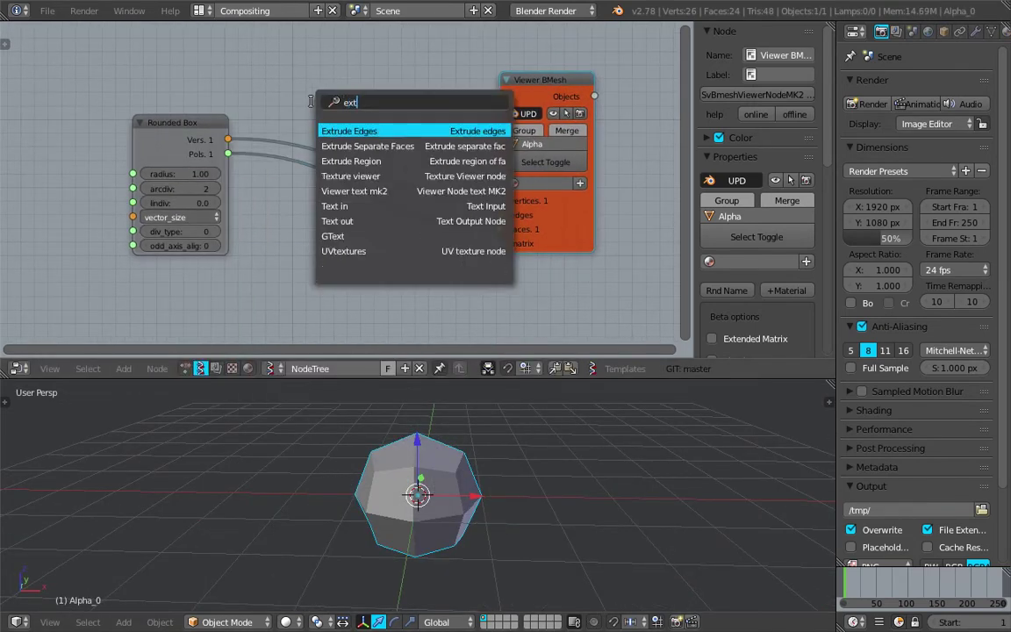
pyautogui.press('Down')
pyautogui.press('Down')
pyautogui.press('Up')
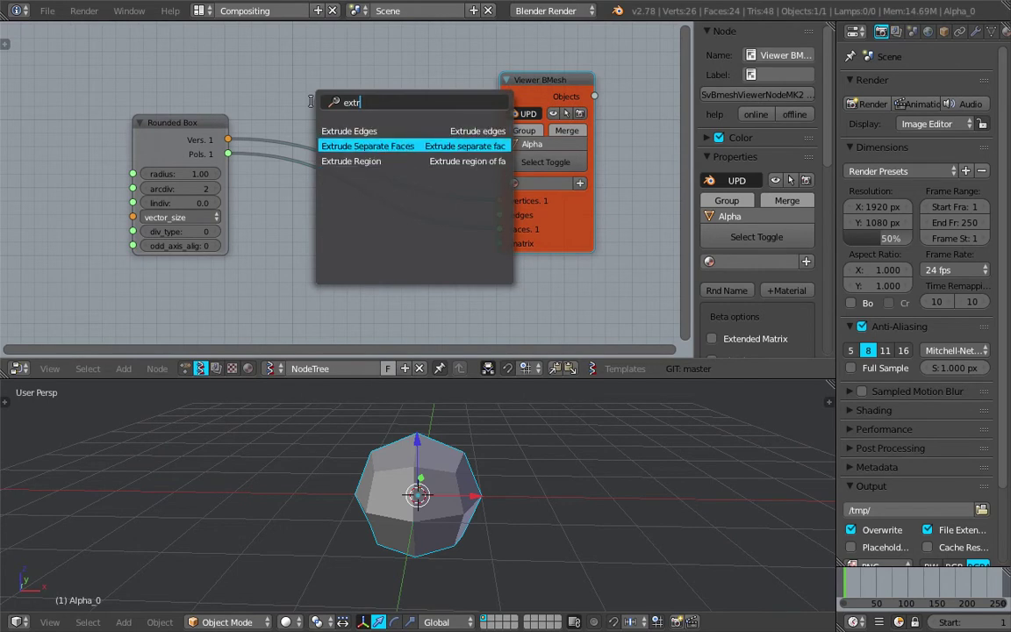
pyautogui.press('Return')
pyautogui.click(338, 64)
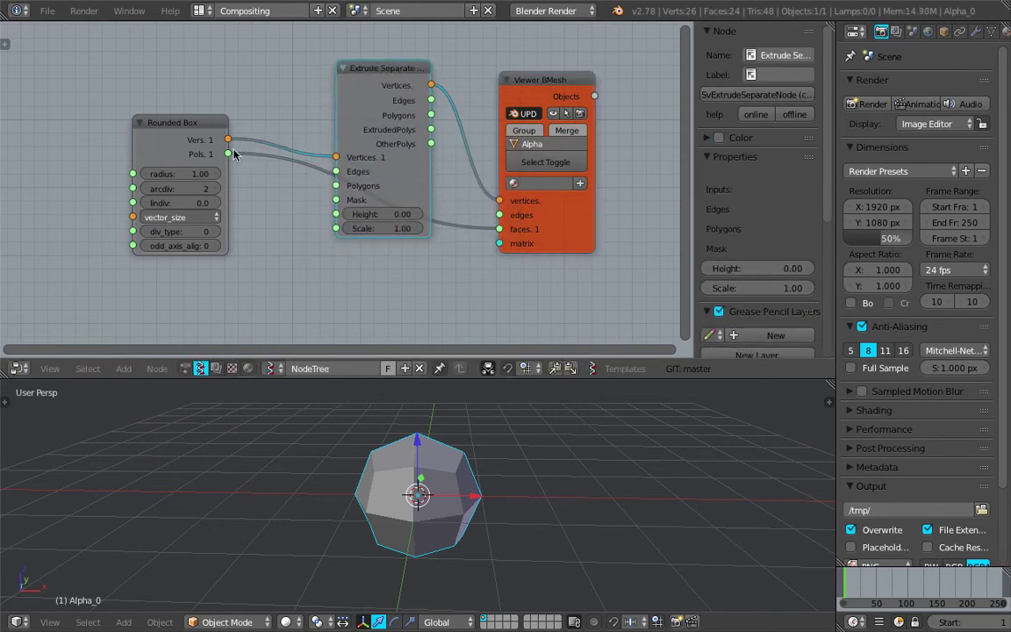
# - Route the polygons through the Extrude Separate Faces node to the viewer's faces, and set its height to 0.51 and scale to 0.58
pyautogui.moveTo(230, 154); pyautogui.dragTo(337, 185)
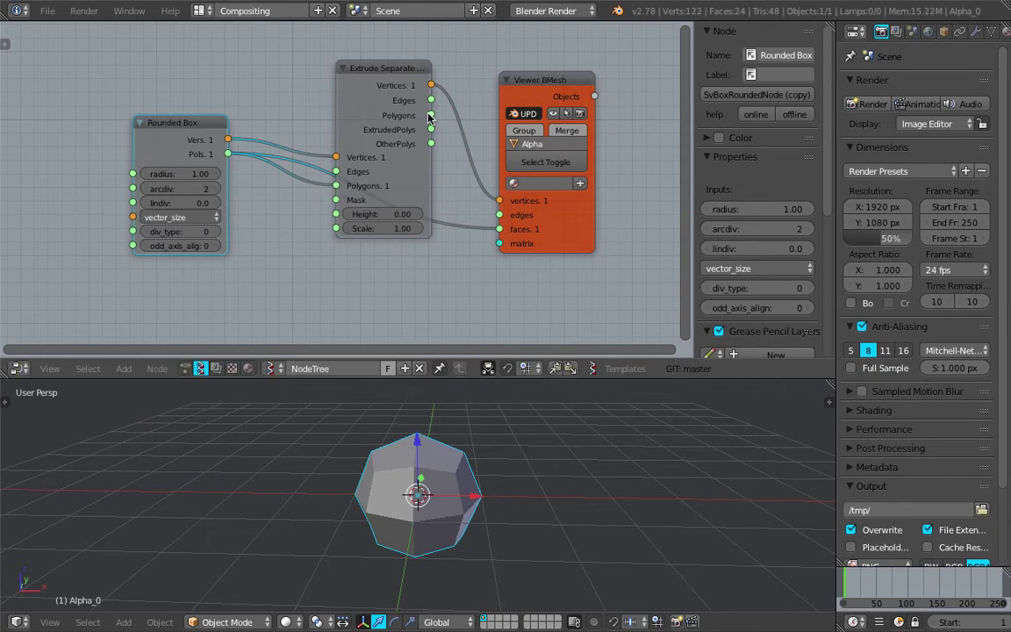
pyautogui.moveTo(432, 115); pyautogui.dragTo(500, 229)
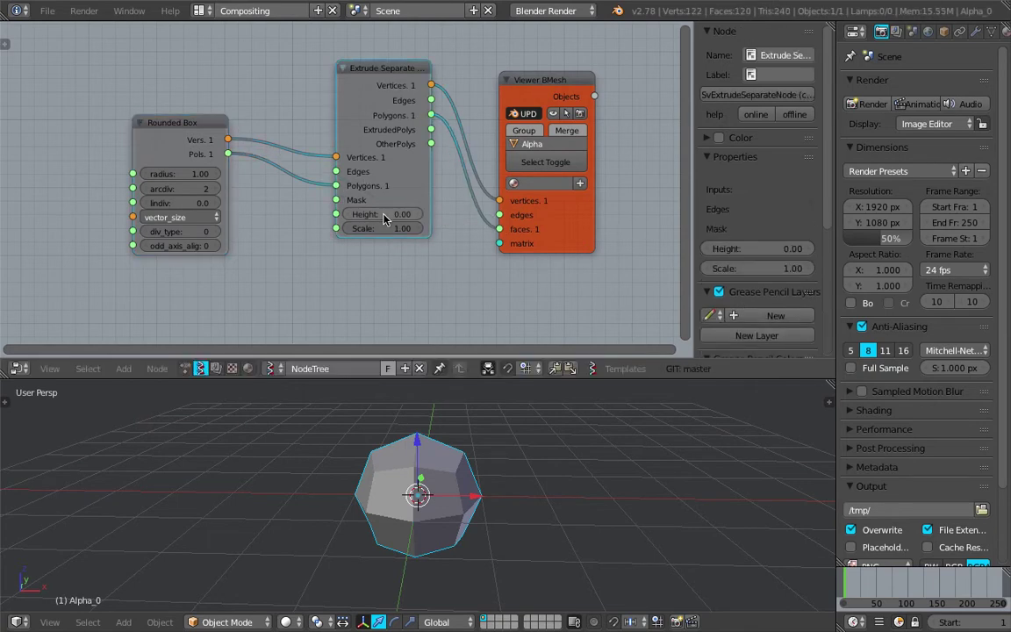
pyautogui.moveTo(369, 214); pyautogui.dragTo(393, 218)
pyautogui.moveTo(518, 470)
pyautogui.mouseDown(button='middle')
pyautogui.moveTo(567, 435)
pyautogui.moveTo(462, 422)
pyautogui.moveTo(505, 466)
pyautogui.mouseUp(button='middle')
pyautogui.scroll(-1, 539, 261)
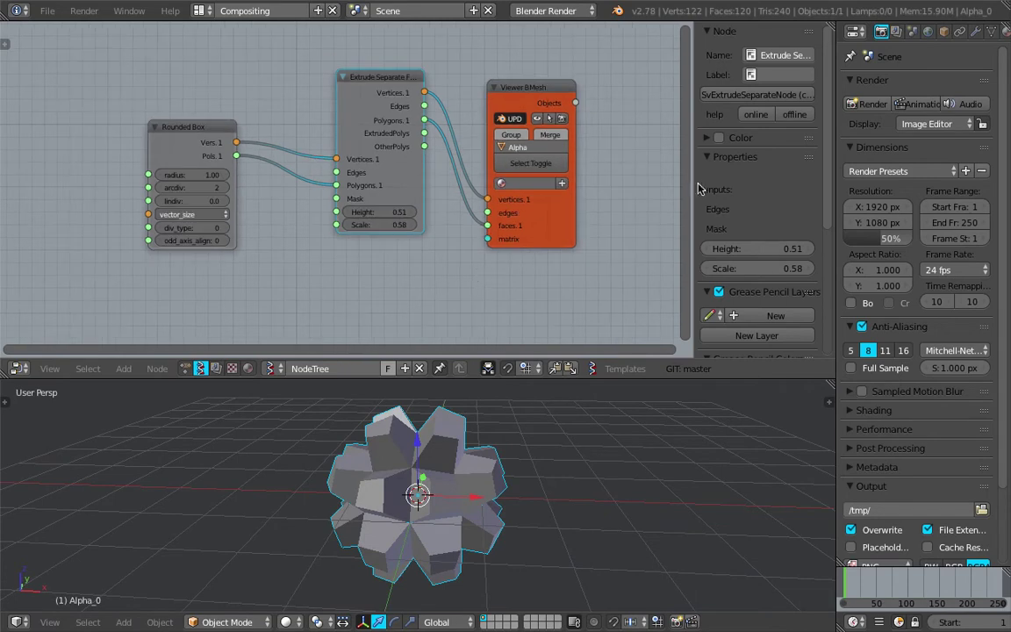
# - With the node editor's sidebar hidden, give the node tree a fake user and name it 1_Modeling
pyautogui.press('n')
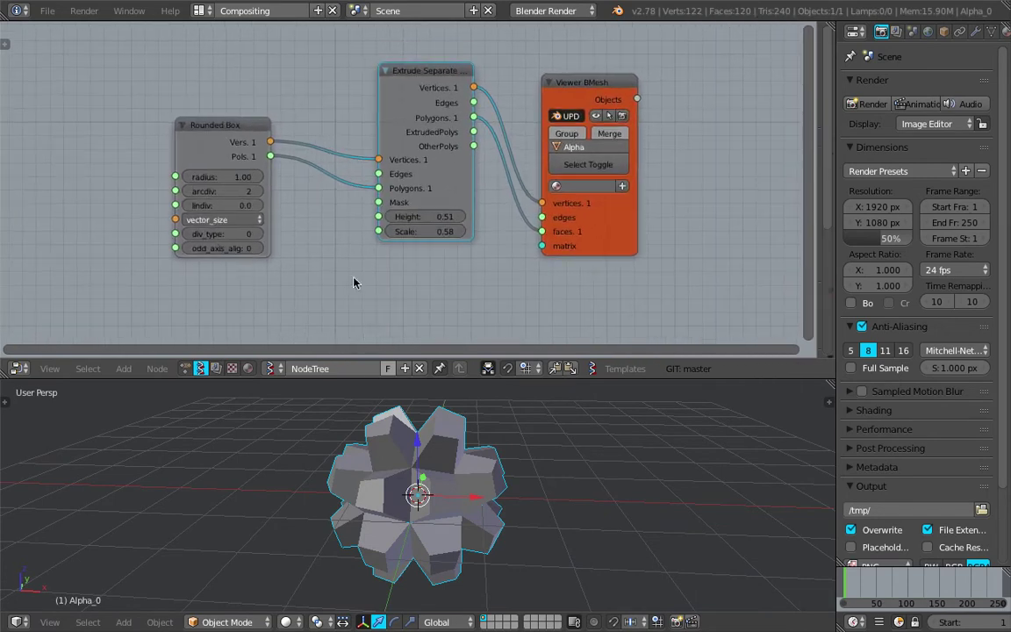
pyautogui.click(384, 368)
pyautogui.click(341, 368)
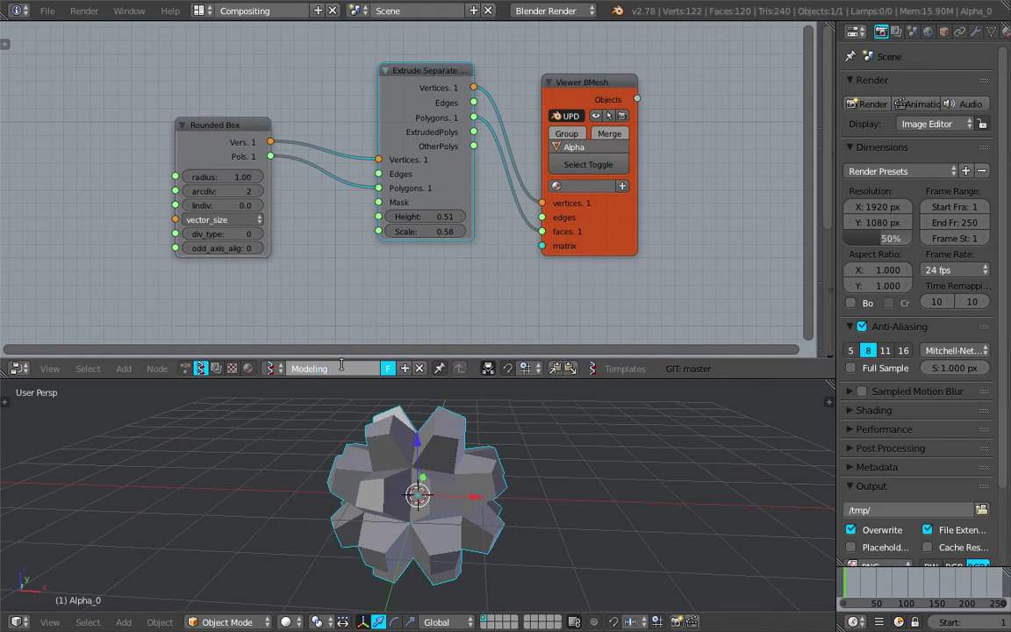
pyautogui.press('Return')
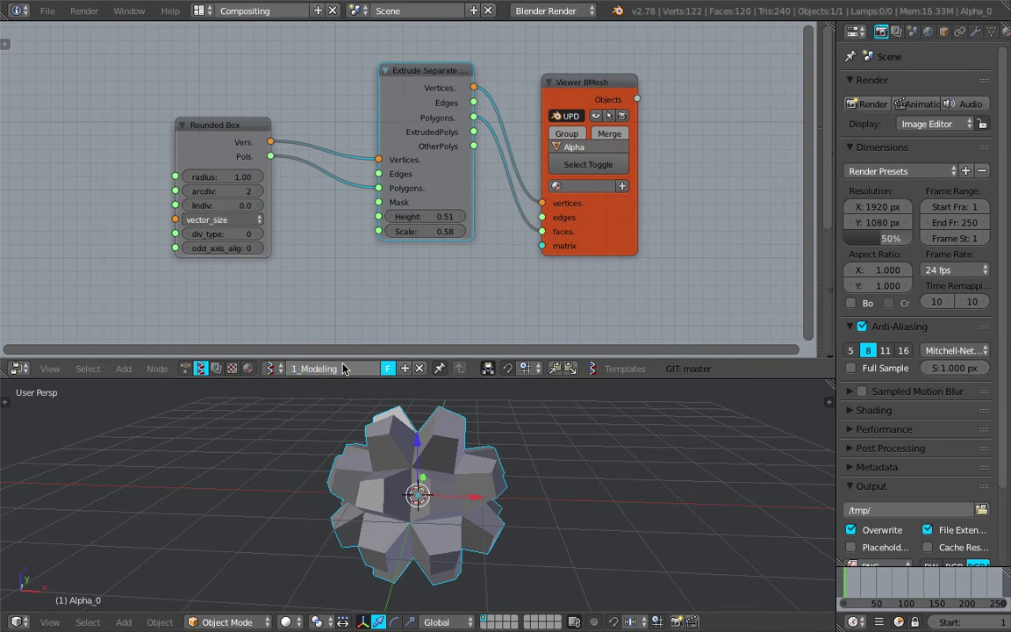
# - Save the file to the Desktop as ansv_team_001.blend
pyautogui.hotkey('ctrl', 's')
pyautogui.click(341, 72)
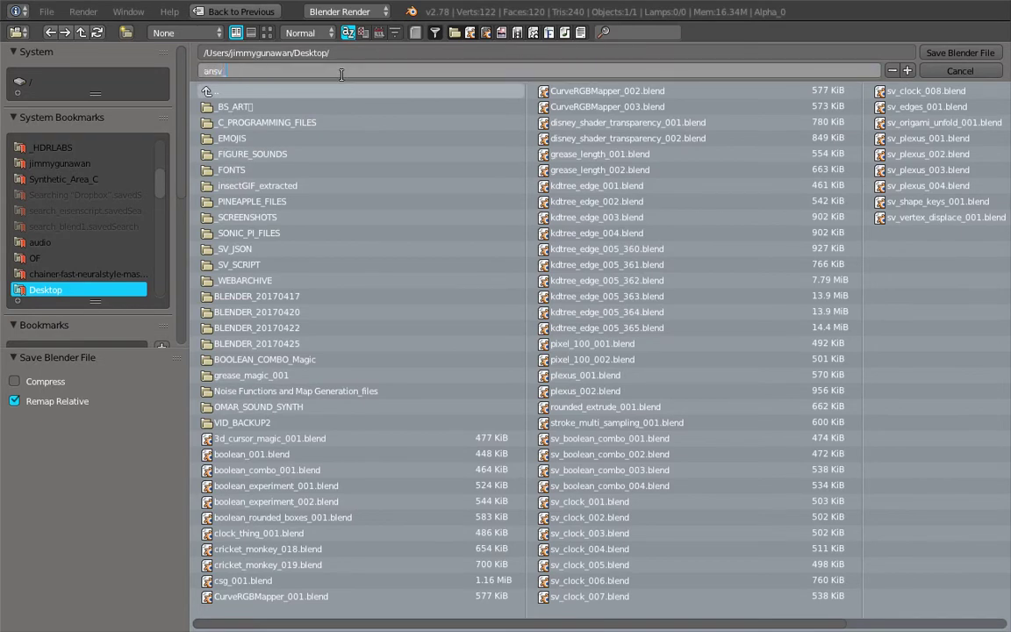
pyautogui.write('ansv_team_001')
pyautogui.press('Return')
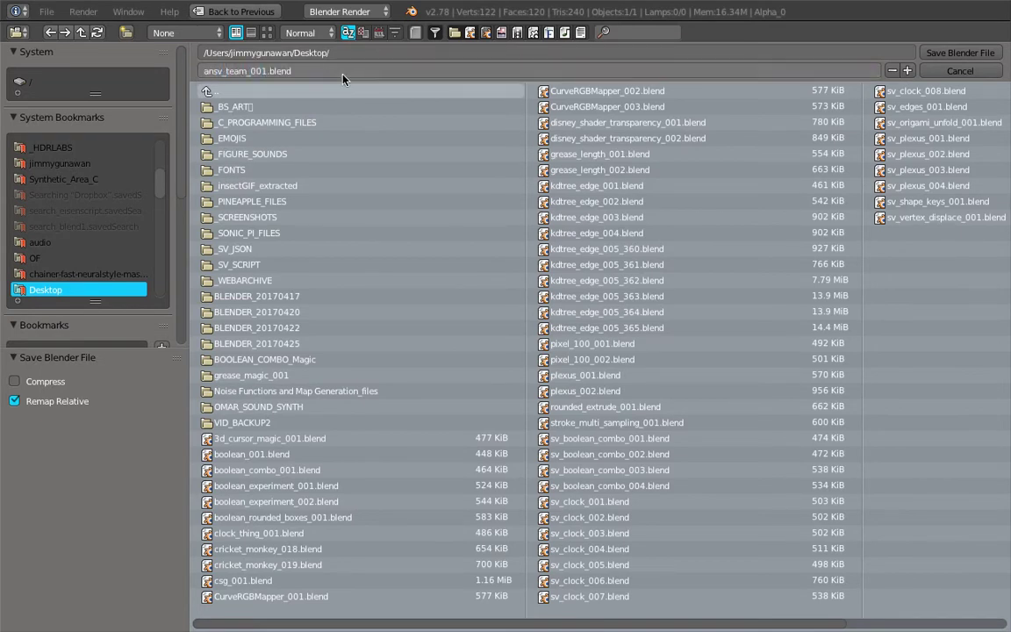
pyautogui.click(961, 53)
# - Rearrange the Rounded Box, Extrude Separate Faces and Viewer BMesh nodes into a more compact row
pyautogui.moveTo(482, 239); pyautogui.dragTo(463, 233, button='middle')
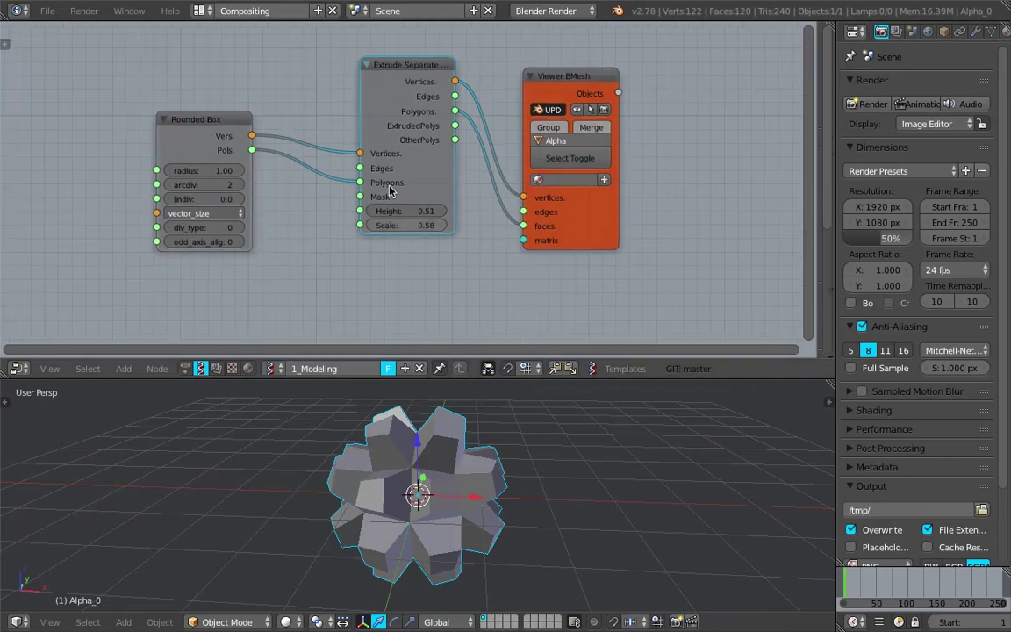
pyautogui.moveTo(231, 116); pyautogui.dragTo(243, 99)
pyautogui.moveTo(415, 67); pyautogui.dragTo(401, 88)
pyautogui.moveTo(574, 78); pyautogui.dragTo(584, 66)
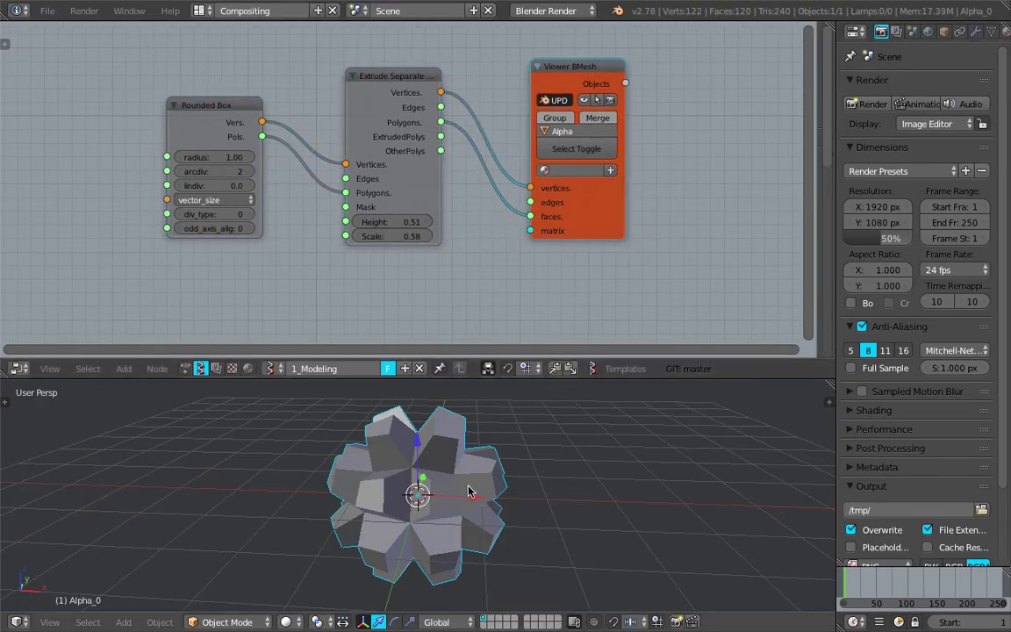
pyautogui.moveTo(468, 486); pyautogui.dragTo(434, 467, button='middle')
pyautogui.moveTo(436, 282); pyautogui.dragTo(426, 267, button='middle')
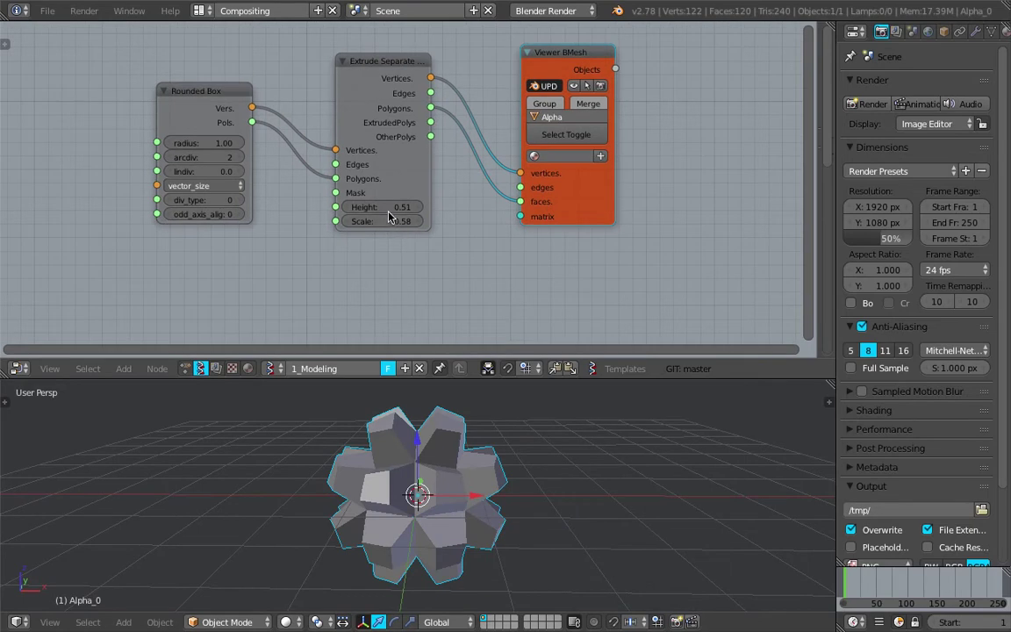
# - Duplicate the spiky sphere in the 3D view and place the copy beside the original along the X axis
pyautogui.moveTo(488, 491)
pyautogui.mouseDown(button='middle')
pyautogui.moveTo(462, 479)
pyautogui.moveTo(475, 492)
pyautogui.mouseUp(button='middle')
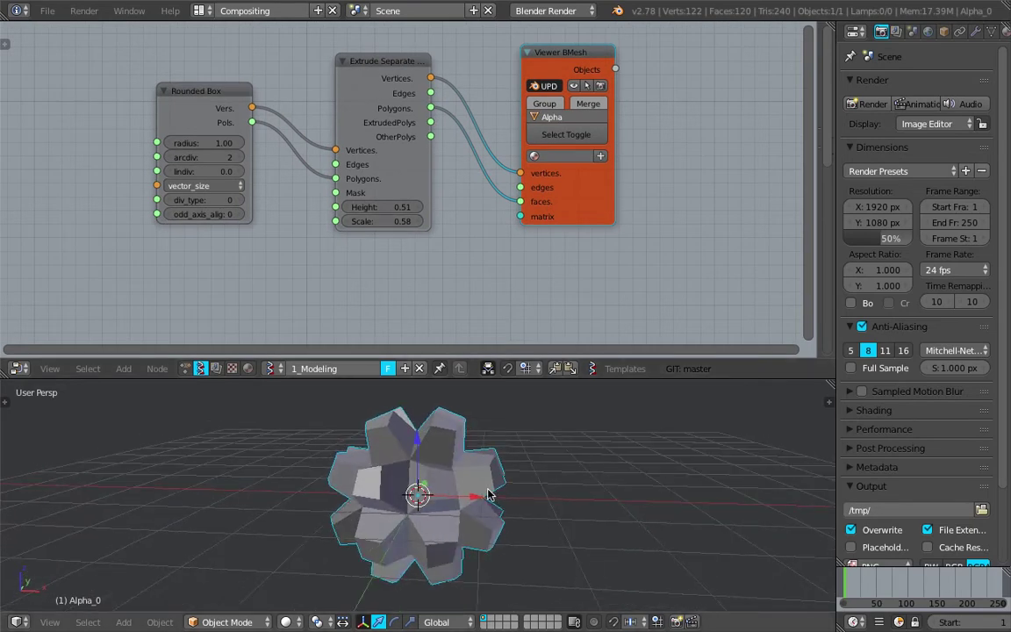
pyautogui.hotkey('shift', 'd')
pyautogui.click(645, 479)
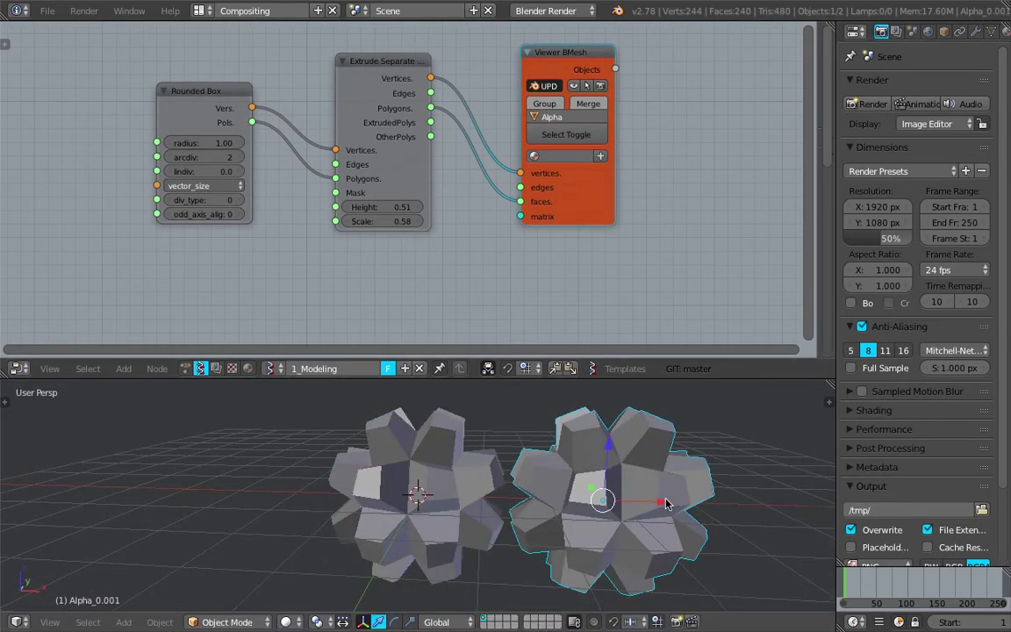
pyautogui.moveTo(666, 504); pyautogui.dragTo(681, 505)
pyautogui.scroll(-3, 601, 495)
pyautogui.scroll(2, 577, 490)
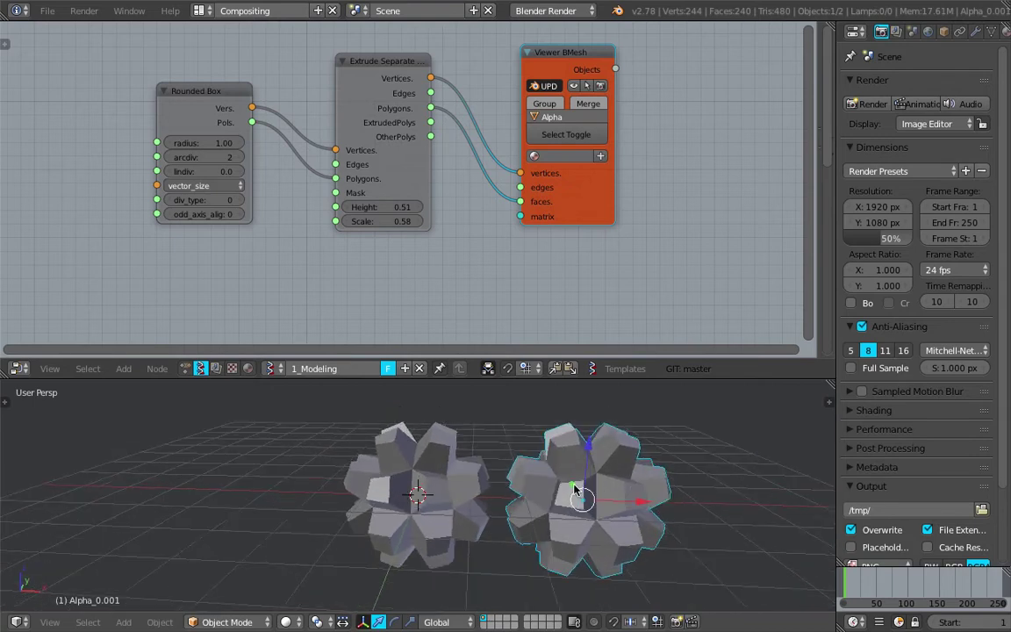
# - Set the Extrude Separate Faces node's height to 0 and its scale to 1
pyautogui.click(390, 207)
pyautogui.write('0')
pyautogui.press('Tab')
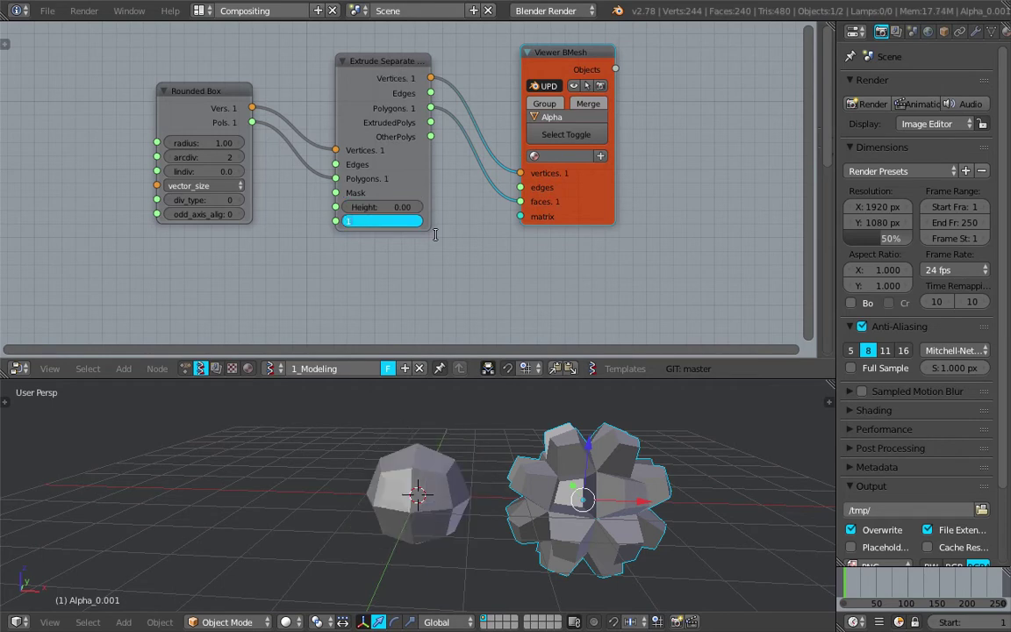
pyautogui.write('1')
pyautogui.press('Return')
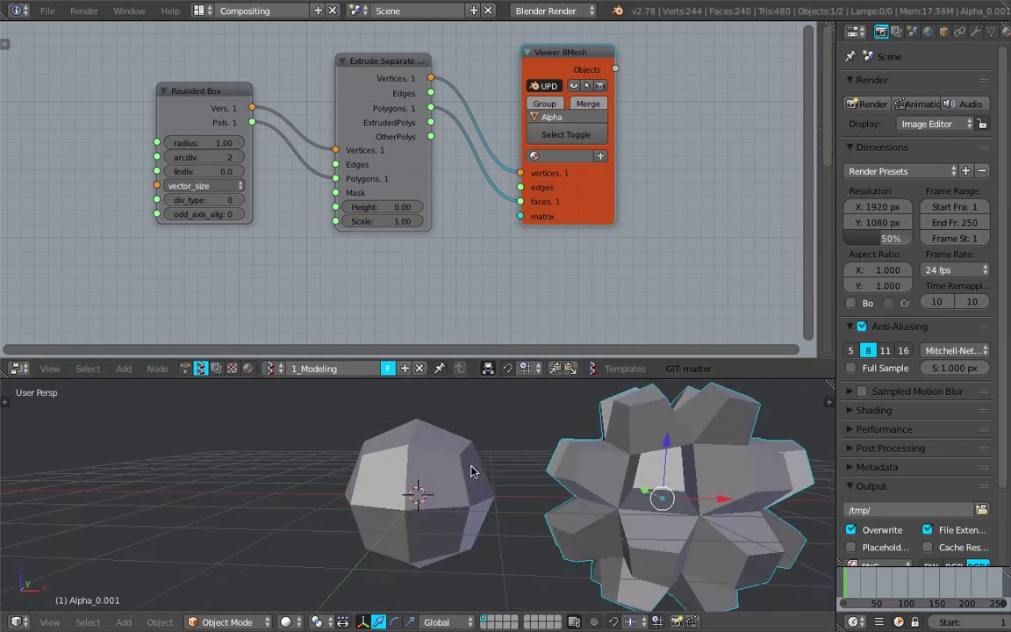
# - Duplicate the smooth central sphere along the X axis, placing the copy on the side opposite the spiky one
pyautogui.rightClick(452, 524)
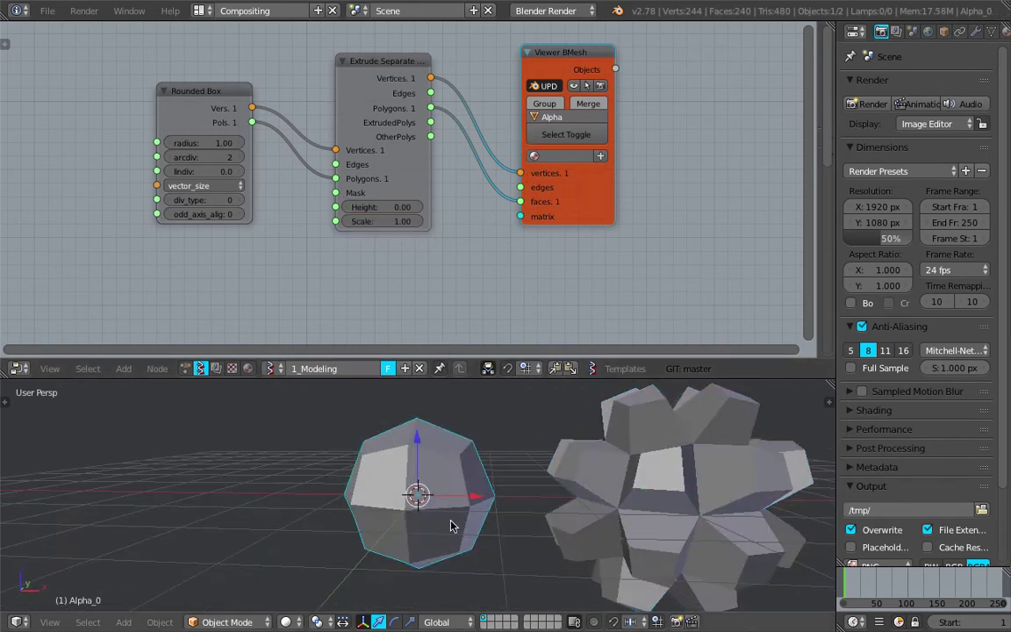
pyautogui.hotkey('shift', 'd')
pyautogui.press('x')
pyautogui.click(316, 532)
pyautogui.scroll(-2, 316, 532)
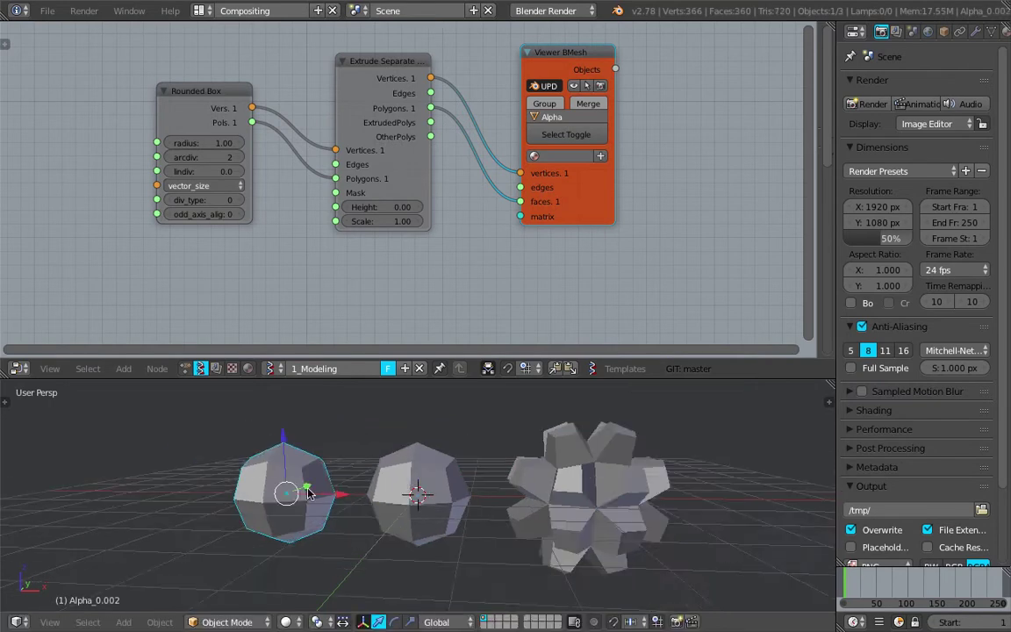
# - Check the live central sphere by switching the Viewer BMesh node's object visibility off and on again
pyautogui.rightClick(407, 489)
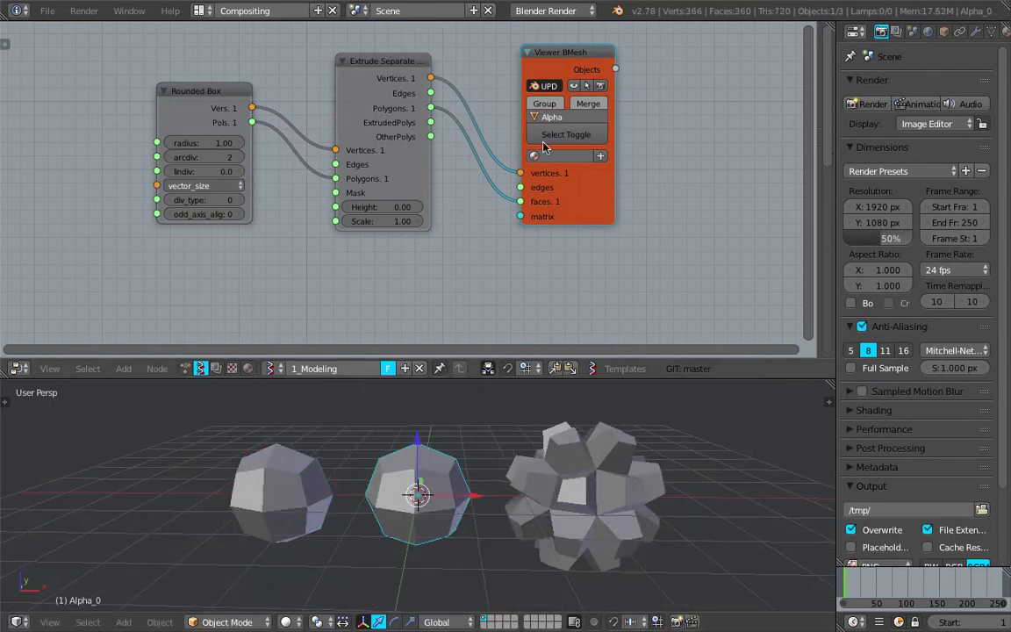
pyautogui.click(577, 88)
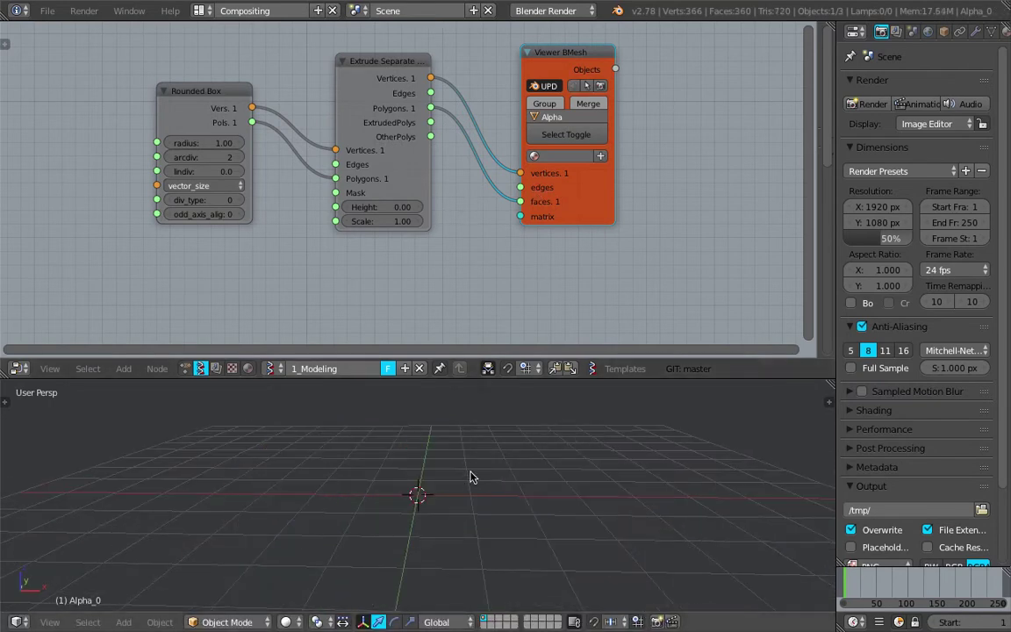
pyautogui.click(573, 87)
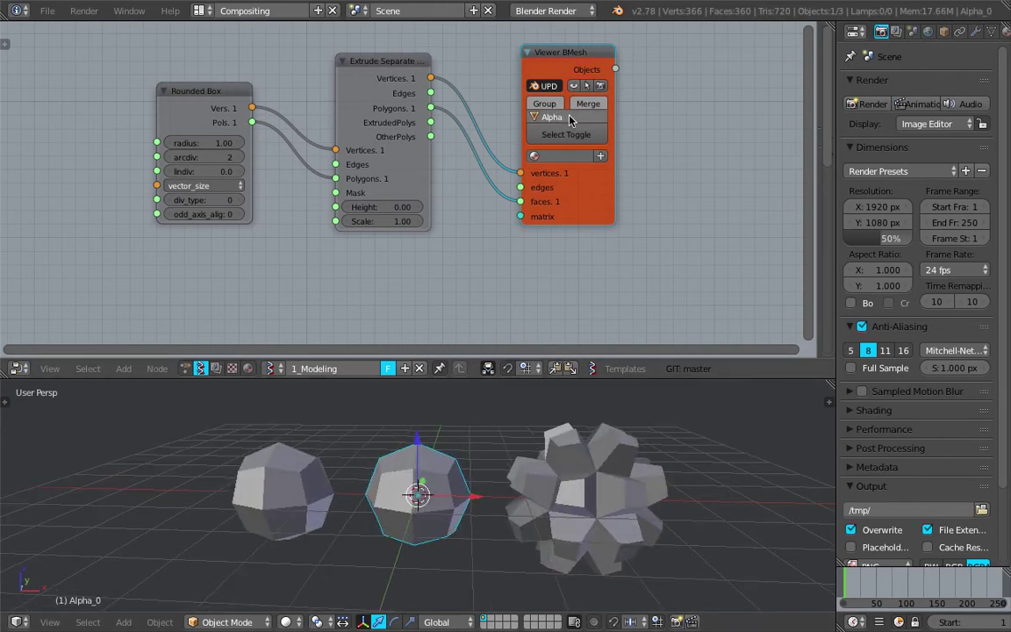
pyautogui.moveTo(560, 69); pyautogui.dragTo(565, 67)
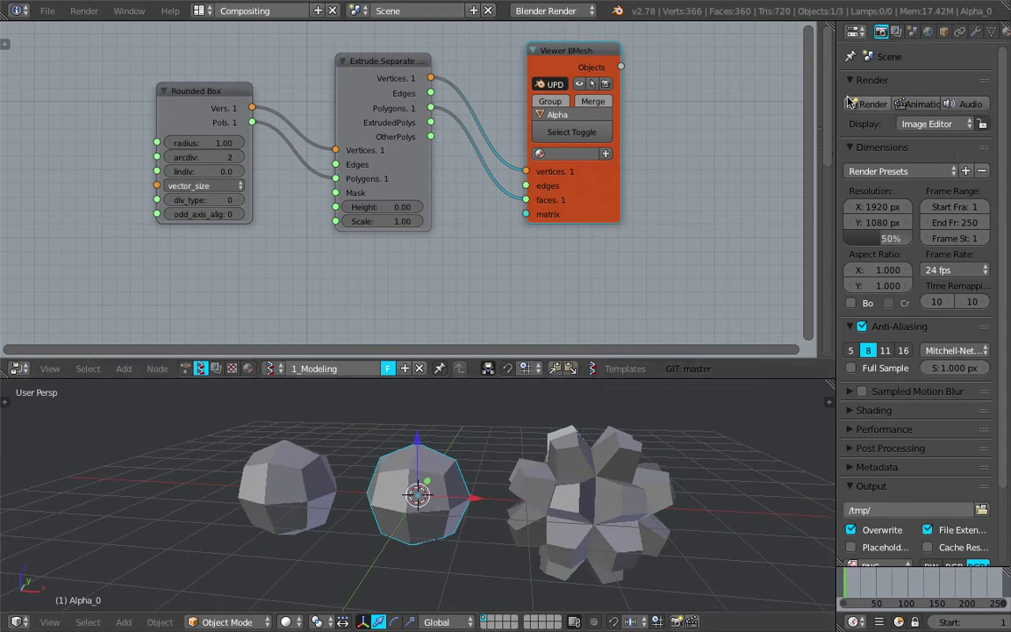
# - Widen the properties area, split it horizontally and turn its upper part into an Outliner
pyautogui.moveTo(837, 91); pyautogui.dragTo(788, 91)
pyautogui.moveTo(1003, 24); pyautogui.dragTo(1004, 199)
pyautogui.click(805, 31)
pyautogui.click(846, 286)
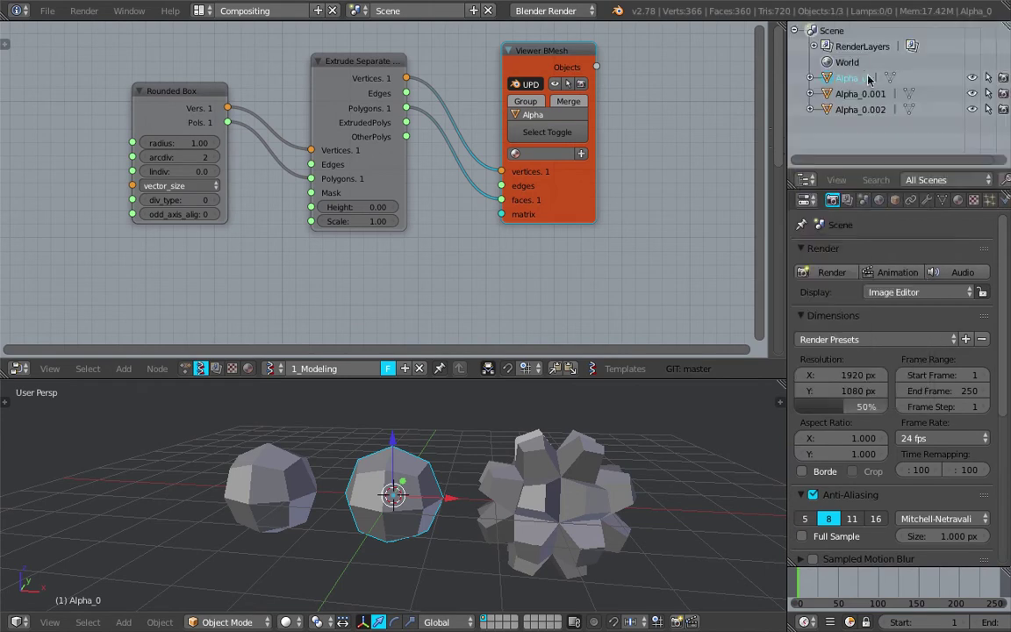
# - Rename the smooth duplicate Alpha_0.002 as Base and the spiky duplicate Alpha_0.001 as Shape1
pyautogui.click(856, 109)
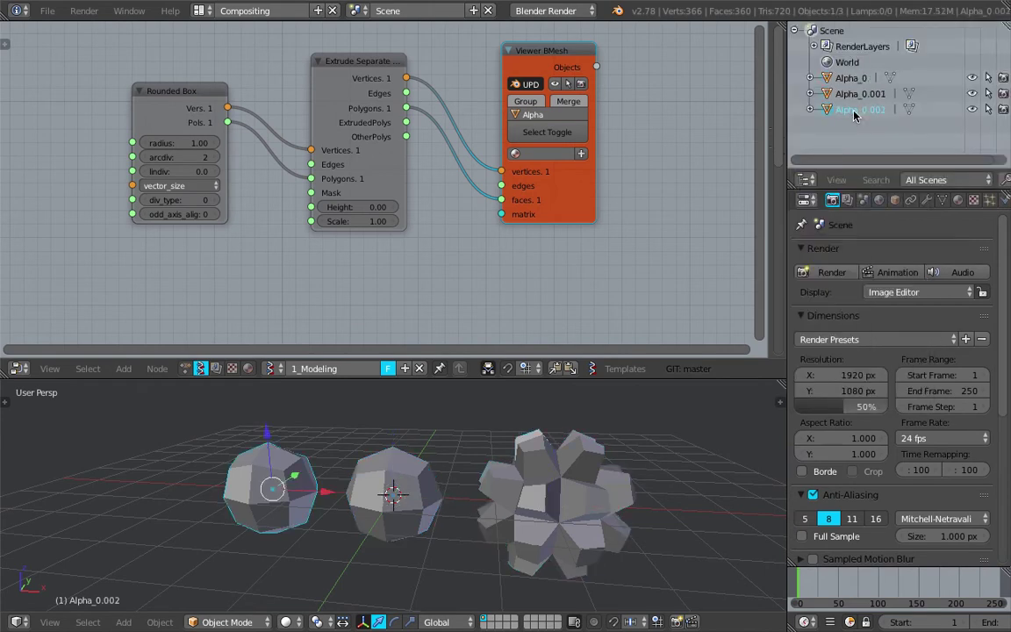
pyautogui.doubleClick(863, 112)
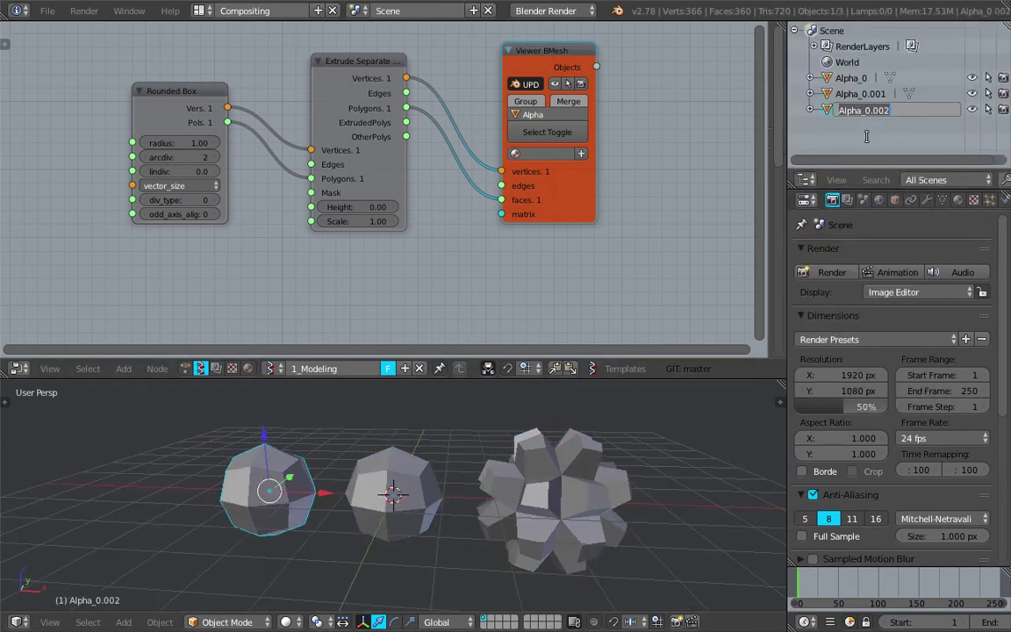
pyautogui.press('Return')
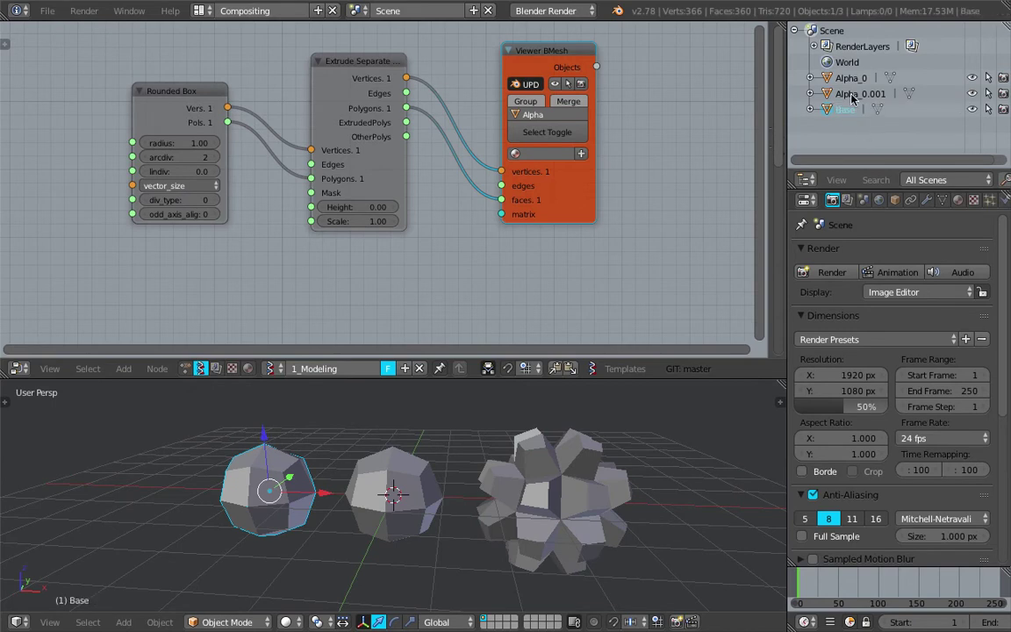
pyautogui.click(851, 95)
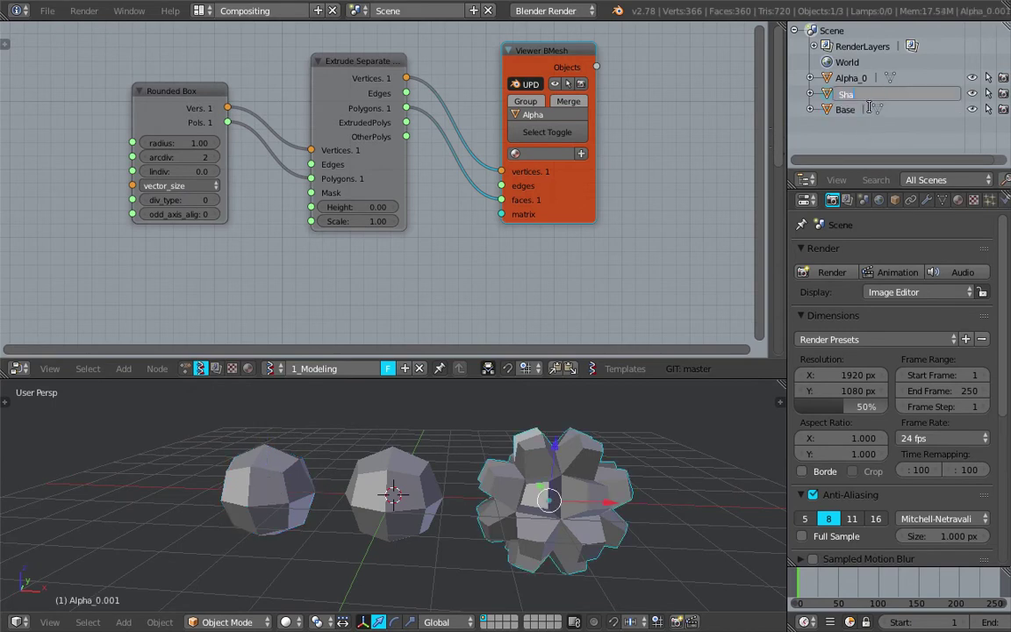
pyautogui.press('Return')
# - Turn off the visibility of the Viewer BMesh node's live output object, Alpha_0
pyautogui.click(851, 79)
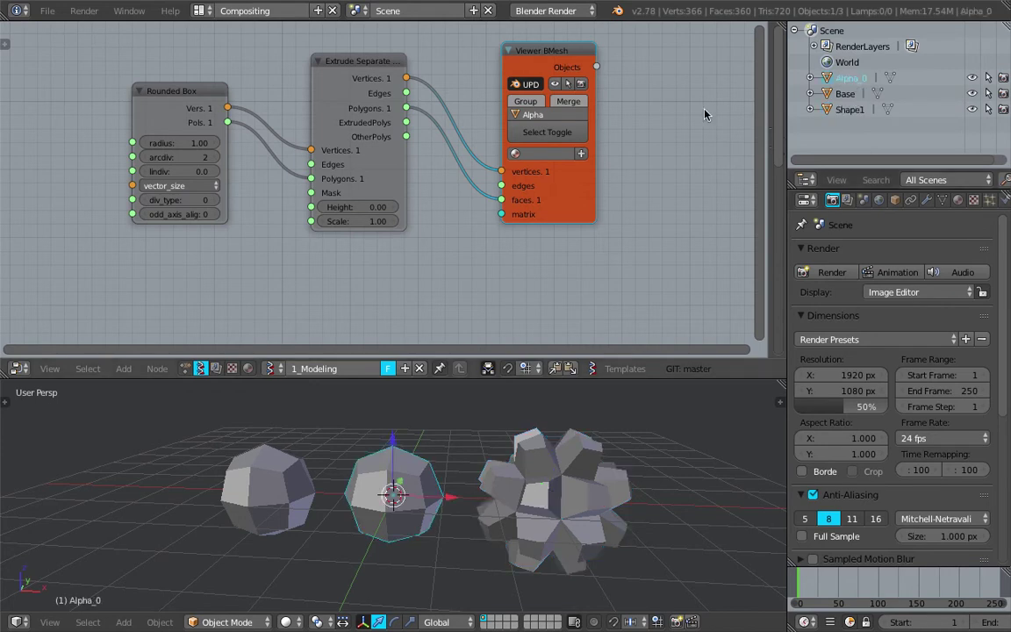
pyautogui.click(553, 85)
pyautogui.click(553, 85)
pyautogui.click(553, 85)
pyautogui.click(553, 85)
pyautogui.click(553, 85)
# - Enlarge the 3D view at the node editor's expense and save the file
pyautogui.moveTo(531, 458); pyautogui.dragTo(492, 386, button='middle')
pyautogui.moveTo(499, 359); pyautogui.dragTo(498, 222)
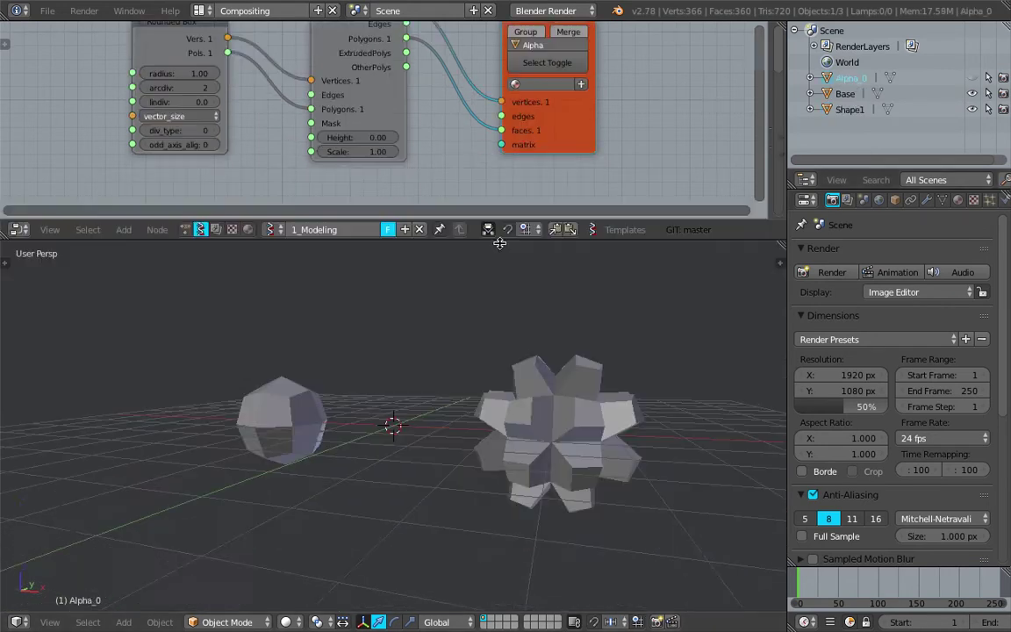
pyautogui.click(47, 10)
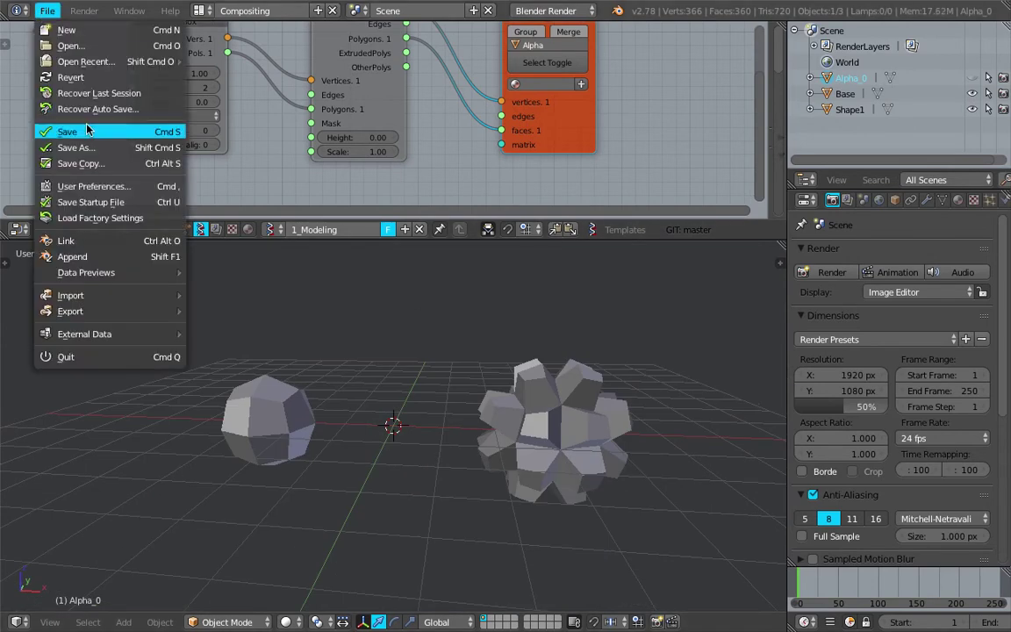
# - Reset Base's location to the world origin and join Shape1 into it as a shape key with Join as Shapes
pyautogui.rightClick(274, 431)
pyautogui.hotkey('alt', 'g')
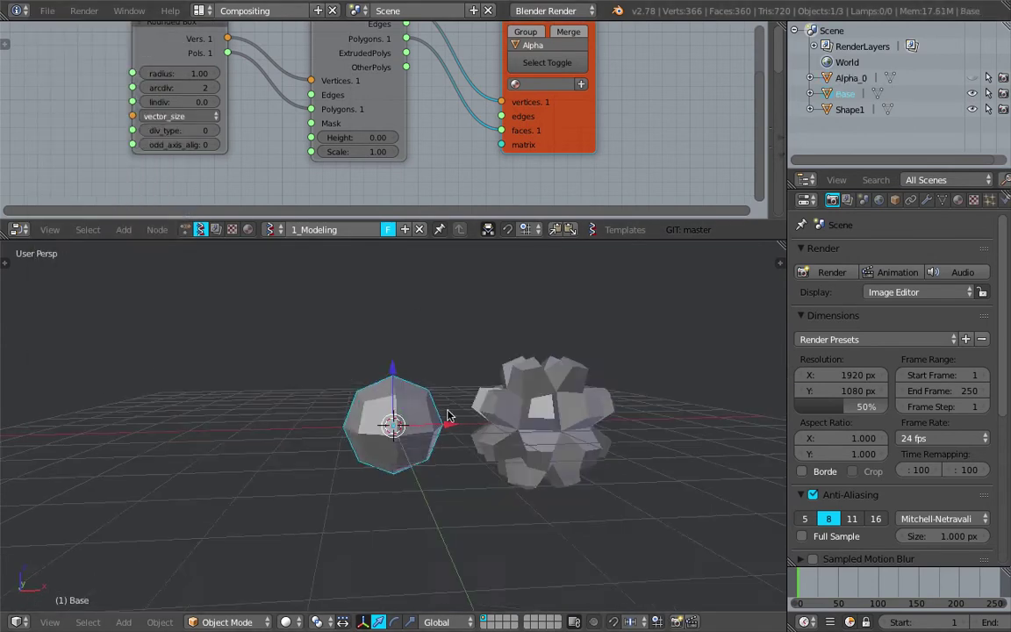
pyautogui.rightClick(546, 423)
pyautogui.keyDown('shift'); pyautogui.rightClick(437, 422); pyautogui.keyUp('shift')
pyautogui.moveTo(463, 406); pyautogui.dragTo(444, 420, button='middle')
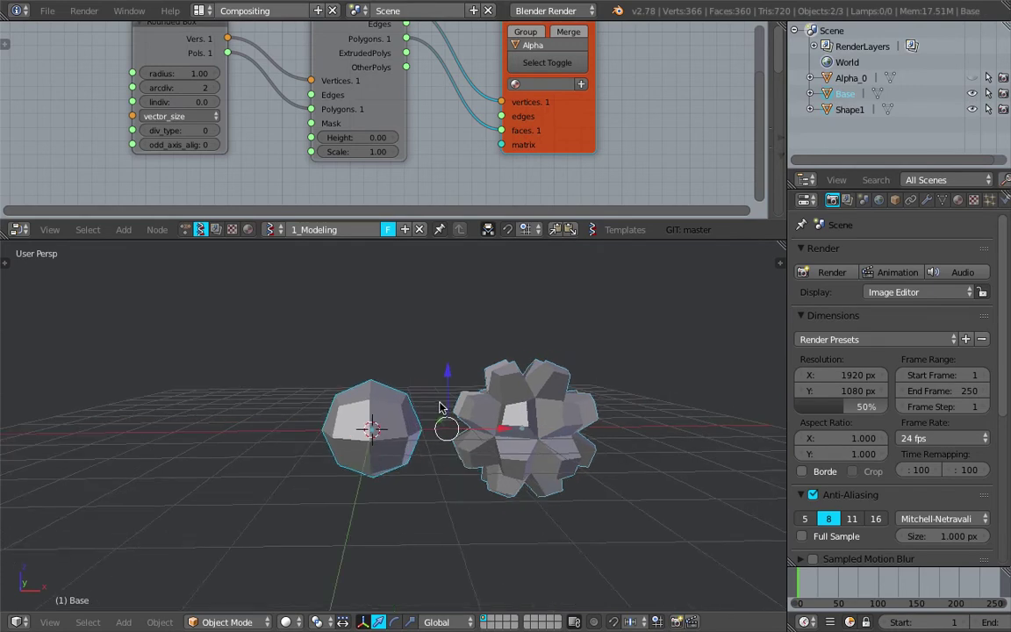
pyautogui.press('space')
pyautogui.write('jo')
pyautogui.press('Down')
pyautogui.press('Down')
pyautogui.press('Down')
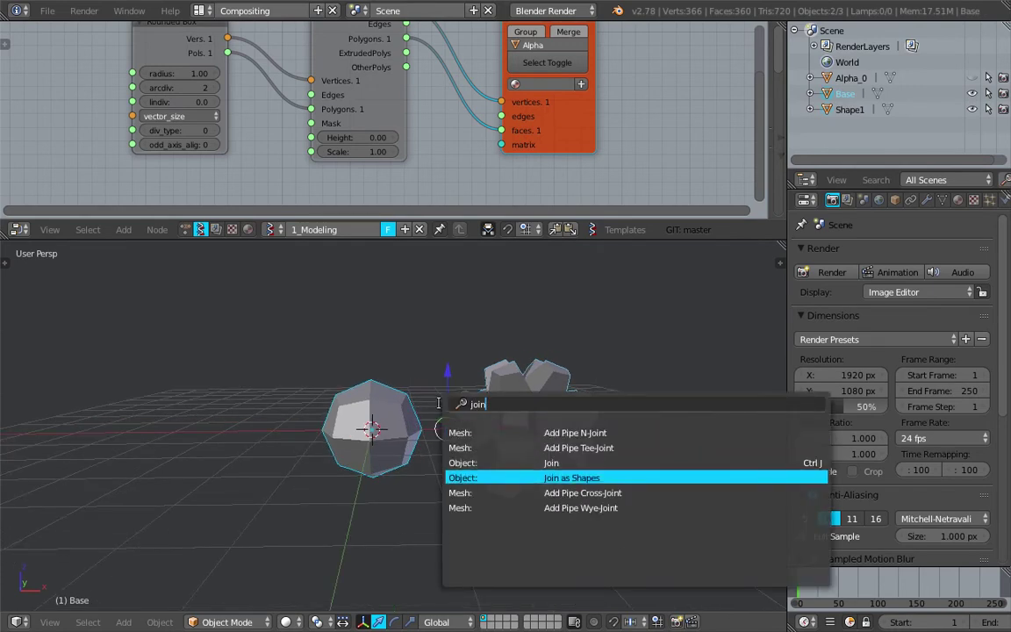
pyautogui.press('Return')
# - Show Base's mesh data properties and test its Shape1 key by sliding the key's value
pyautogui.rightClick(393, 404)
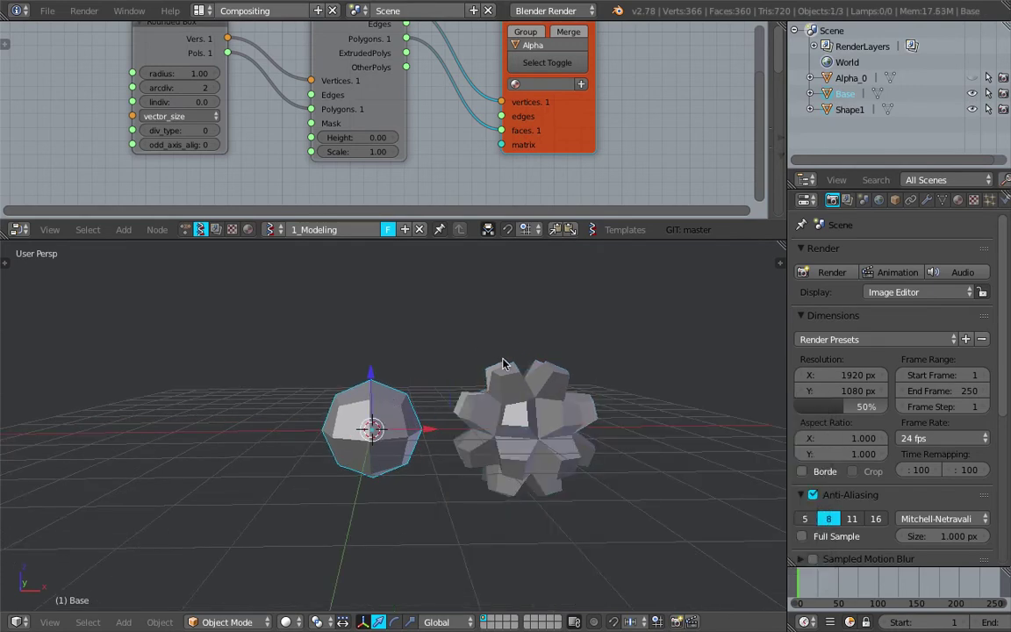
pyautogui.click(942, 200)
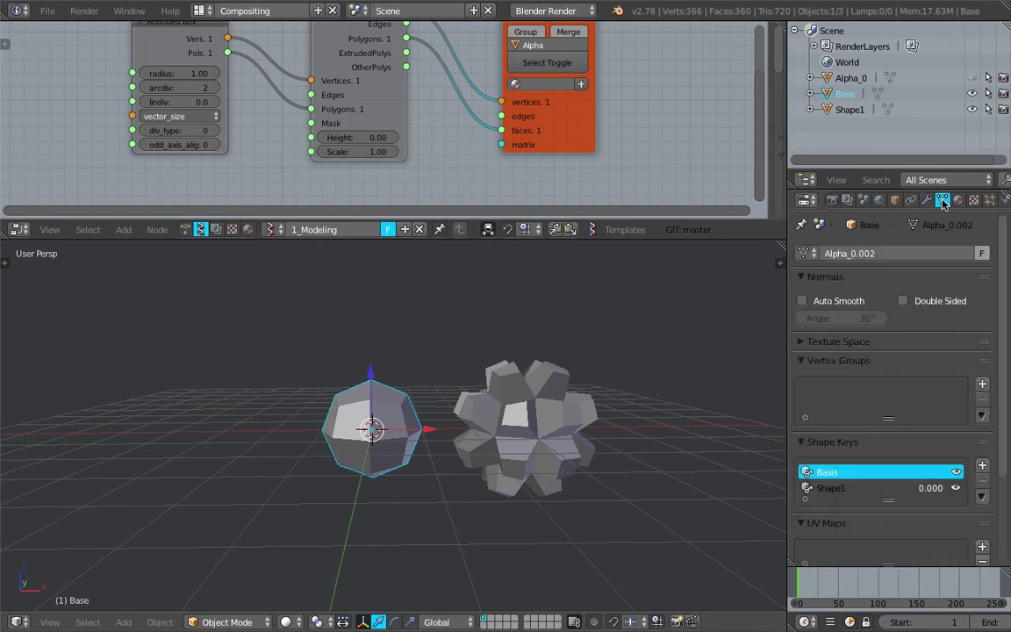
pyautogui.scroll(-3, 872, 501)
pyautogui.moveTo(926, 394); pyautogui.dragTo(887, 394)
# - Move the spiky Shape1 object to the second layer
pyautogui.rightClick(545, 416)
pyautogui.press('m')
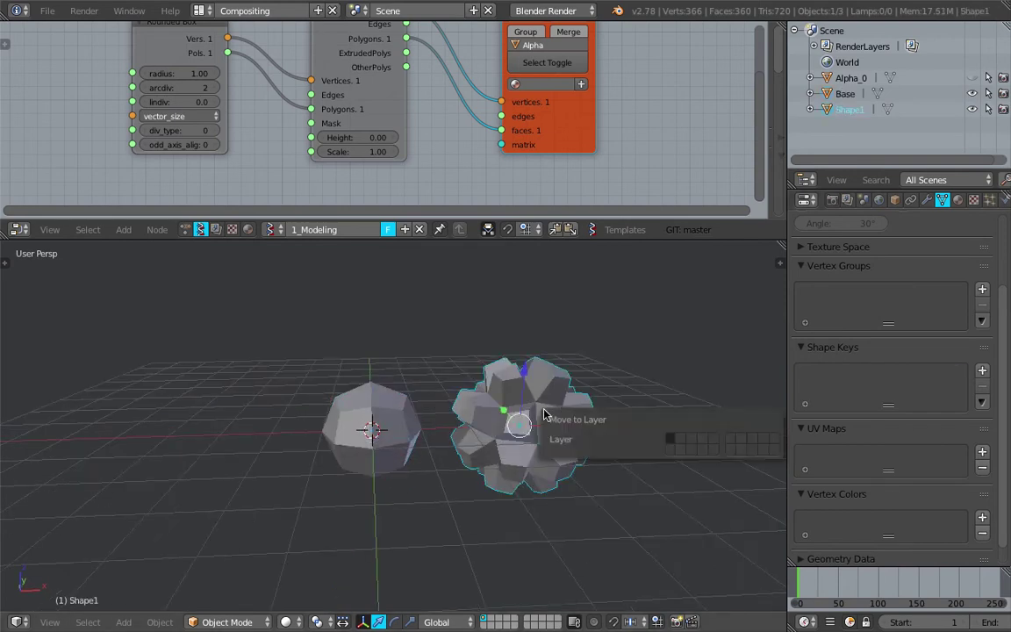
pyautogui.press('2')
# - Select the Base sphere and give the node editor more height so the whole node tree fits
pyautogui.rightClick(414, 408)
pyautogui.moveTo(502, 392); pyautogui.dragTo(432, 379, button='middle')
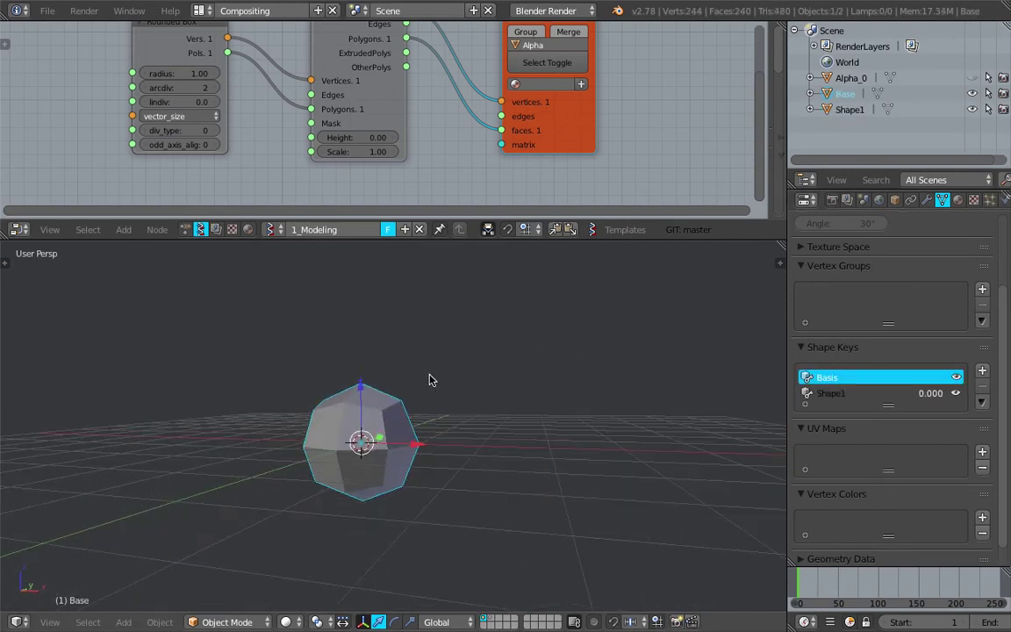
pyautogui.moveTo(485, 240); pyautogui.dragTo(478, 322)
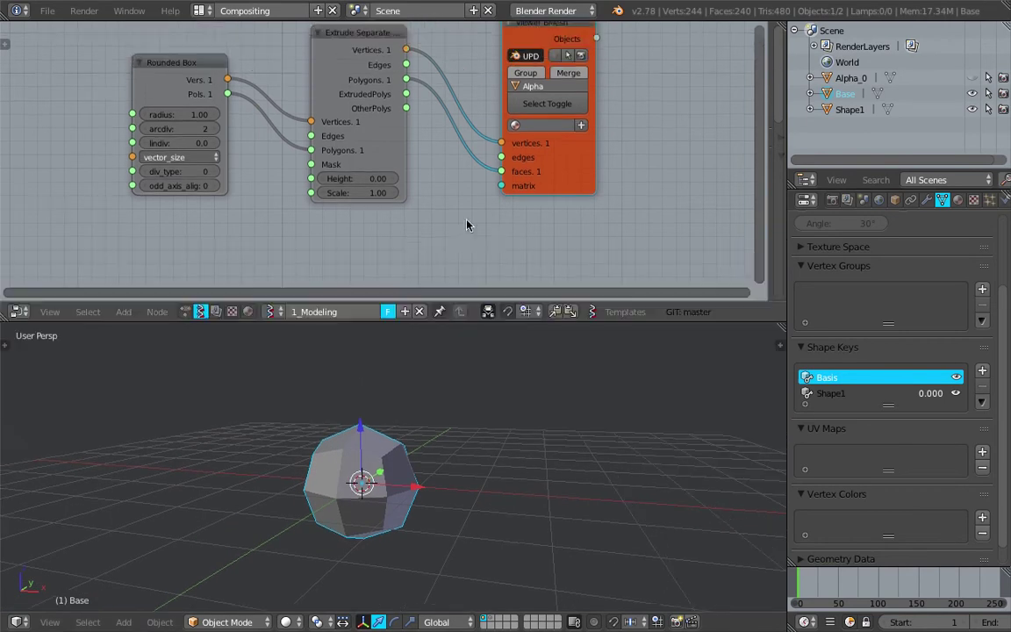
pyautogui.scroll(-2, 467, 223)
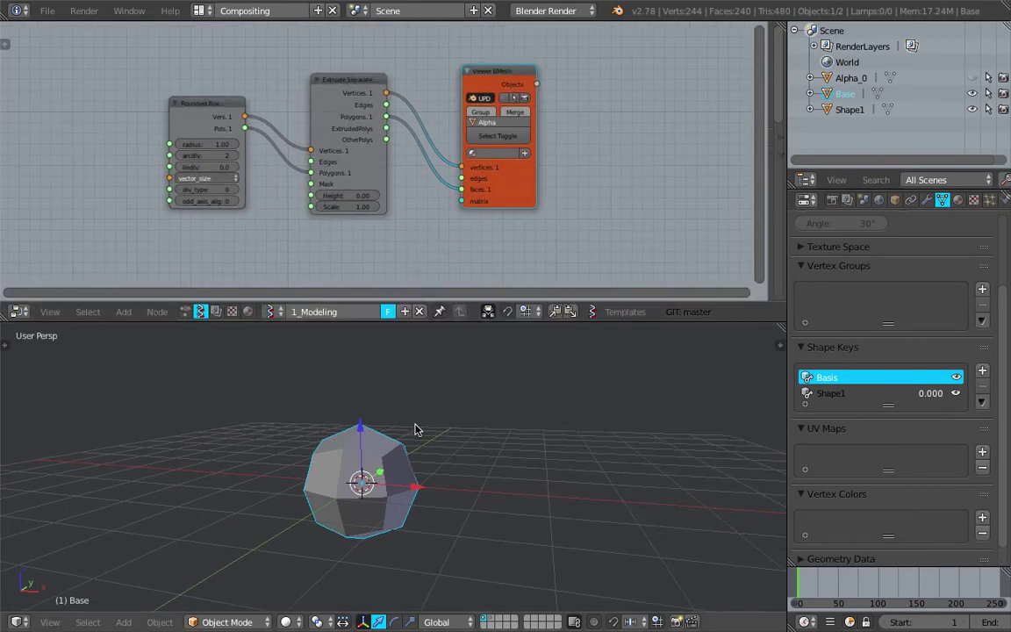
# - Duplicate Base beside itself and repeat the duplication four times to make an evenly spaced row of six spheres
pyautogui.moveTo(415, 429); pyautogui.dragTo(408, 450, button='middle')
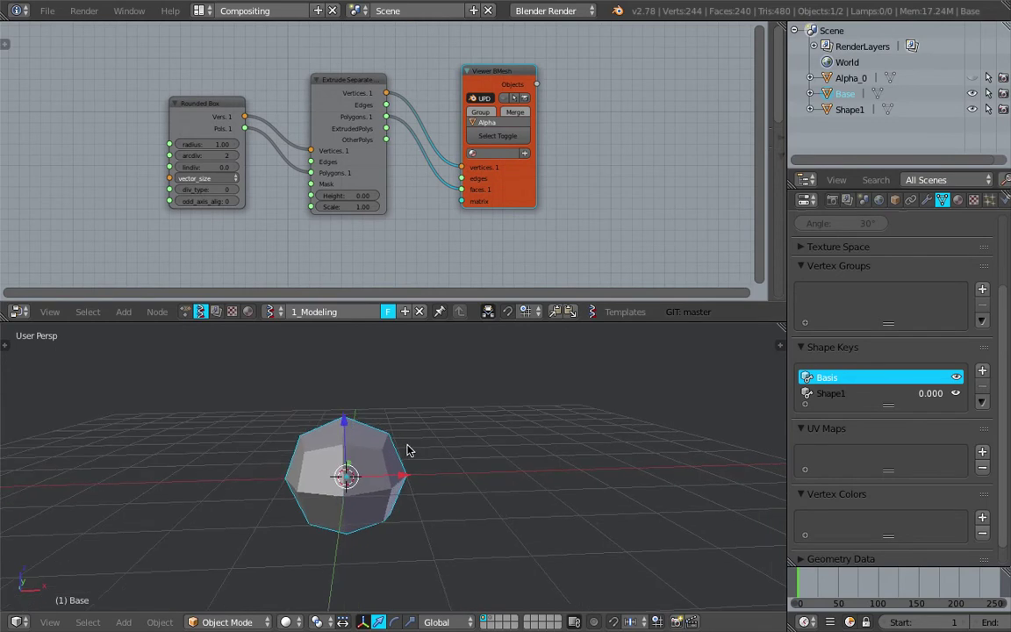
pyautogui.hotkey('shift', 'd')
pyautogui.click(486, 421)
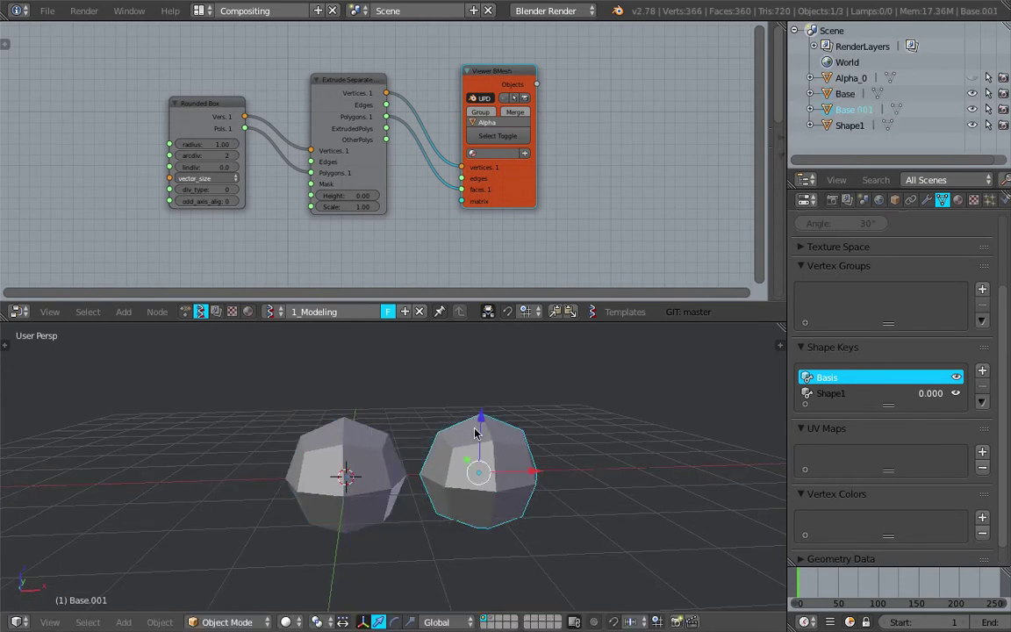
pyautogui.moveTo(482, 424); pyautogui.dragTo(360, 426, button='middle')
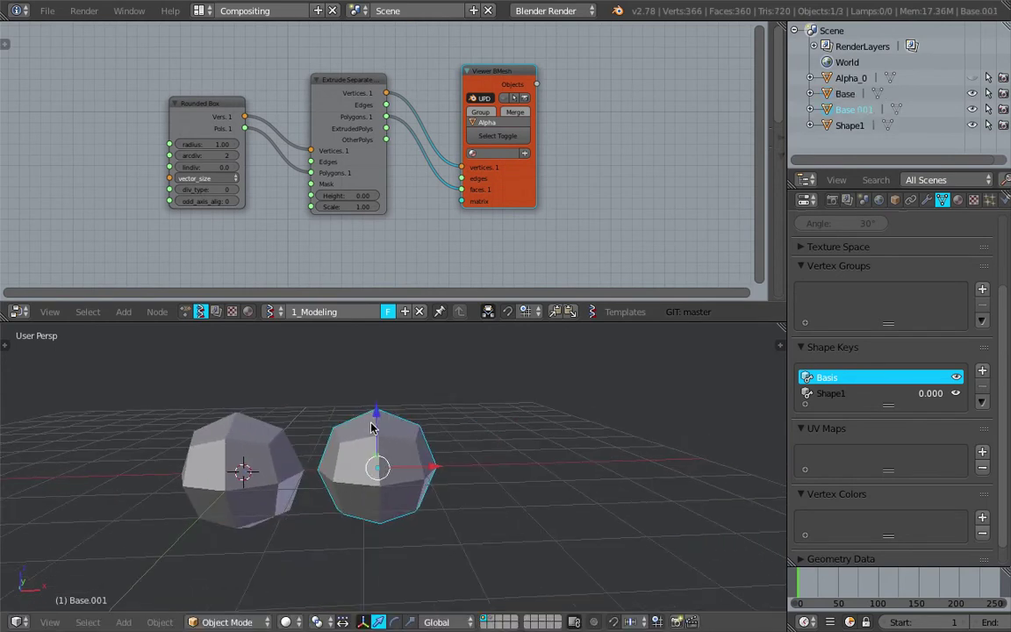
pyautogui.hotkey('shift', 'r')
pyautogui.hotkey('shift', 'r')
pyautogui.hotkey('shift', 'r')
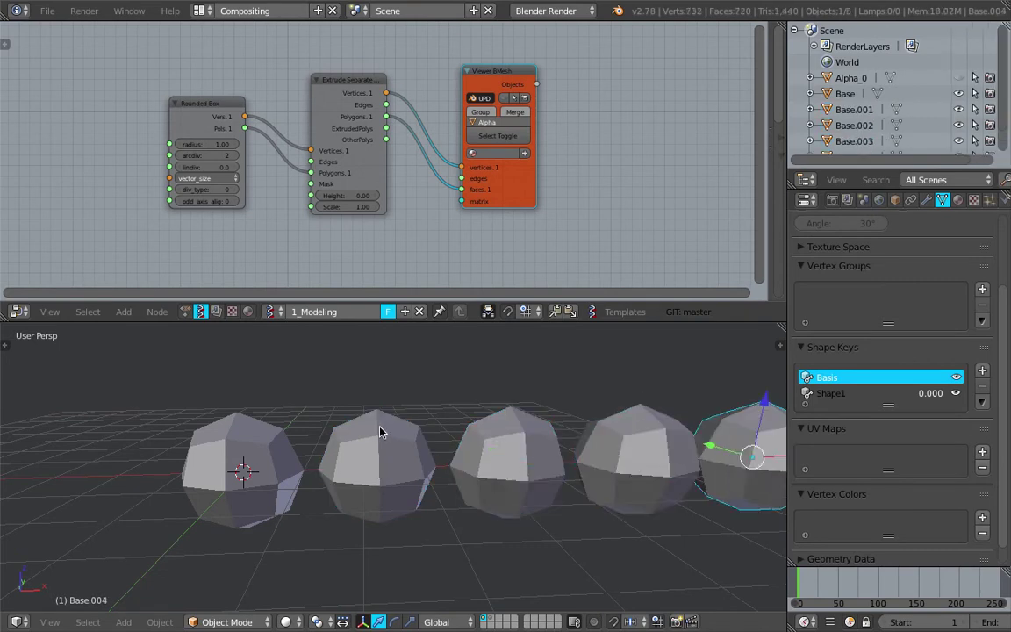
pyautogui.hotkey('shift', 'r')
# - Set the Shape1 key to 1.000 on Base.001 and Base.003, and raise it partway on the last sphere
pyautogui.scroll(-3, 395, 432)
pyautogui.rightClick(314, 448)
pyautogui.rightClick(395, 444)
pyautogui.rightClick(549, 439)
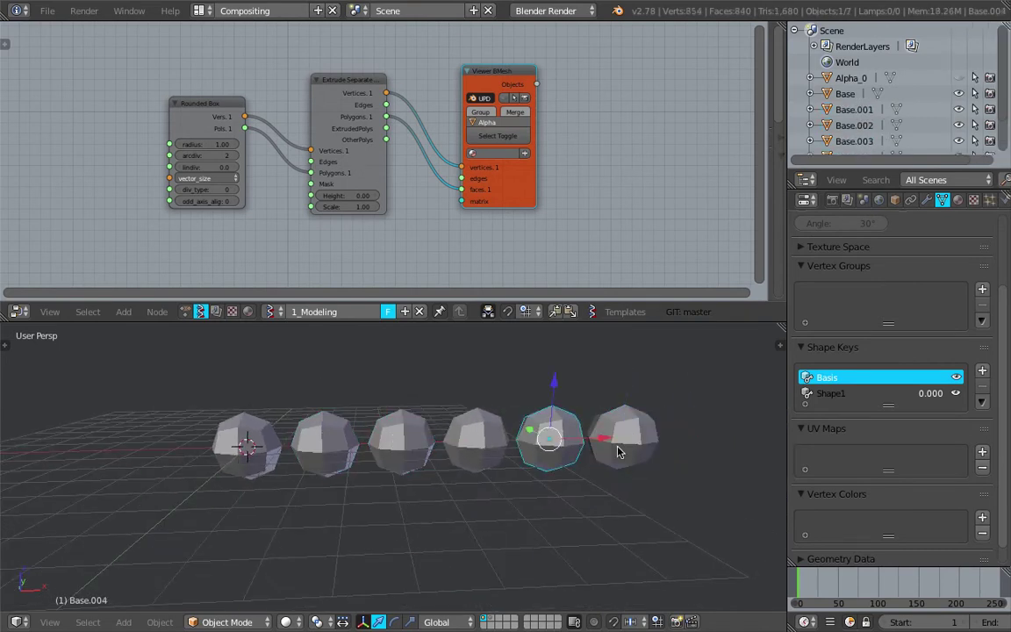
pyautogui.rightClick(620, 450)
pyautogui.click(926, 397)
pyautogui.moveTo(926, 397); pyautogui.dragTo(939, 395)
pyautogui.rightClick(481, 430)
pyautogui.rightClick(327, 436)
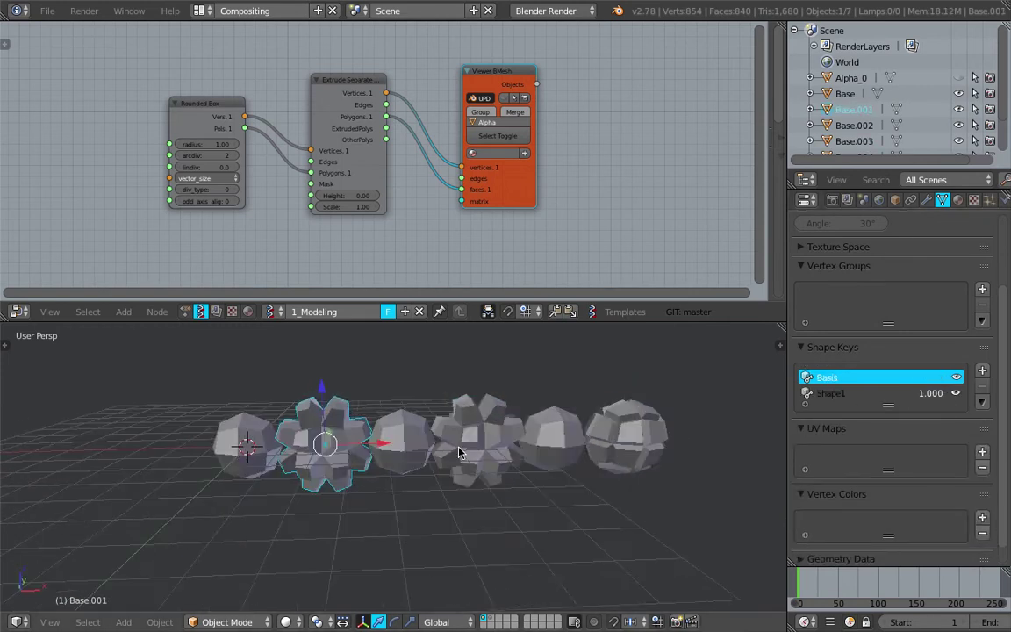
# - Delete the five duplicated spheres, keeping only the original Base sphere
pyautogui.press('a')
pyautogui.rightClick(446, 448)
pyautogui.keyDown('shift'); pyautogui.rightClick(379, 450); pyautogui.keyUp('shift')
pyautogui.keyDown('shift'); pyautogui.rightClick(348, 449); pyautogui.keyUp('shift')
pyautogui.keyDown('shift'); pyautogui.rightClick(497, 441); pyautogui.keyUp('shift')
pyautogui.keyDown('shift'); pyautogui.rightClick(562, 441); pyautogui.keyUp('shift')
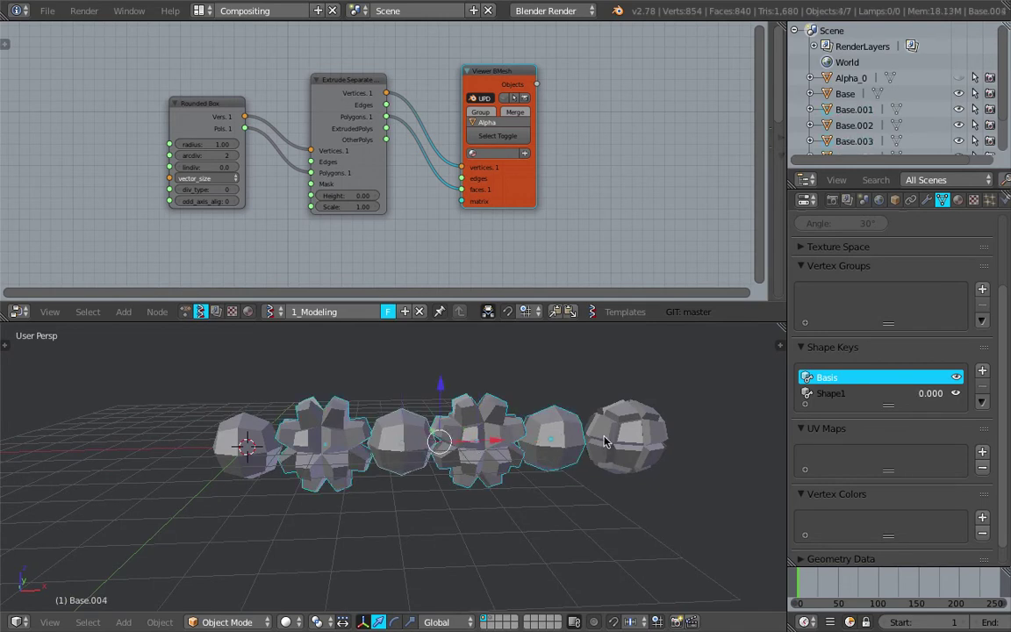
pyautogui.keyDown('shift'); pyautogui.rightClick(618, 441); pyautogui.keyUp('shift')
pyautogui.press('x')
pyautogui.click(615, 442)
# - Select the remaining Base sphere and save the file over the existing version
pyautogui.moveTo(466, 464); pyautogui.dragTo(391, 448, button='middle')
pyautogui.rightClick(263, 429)
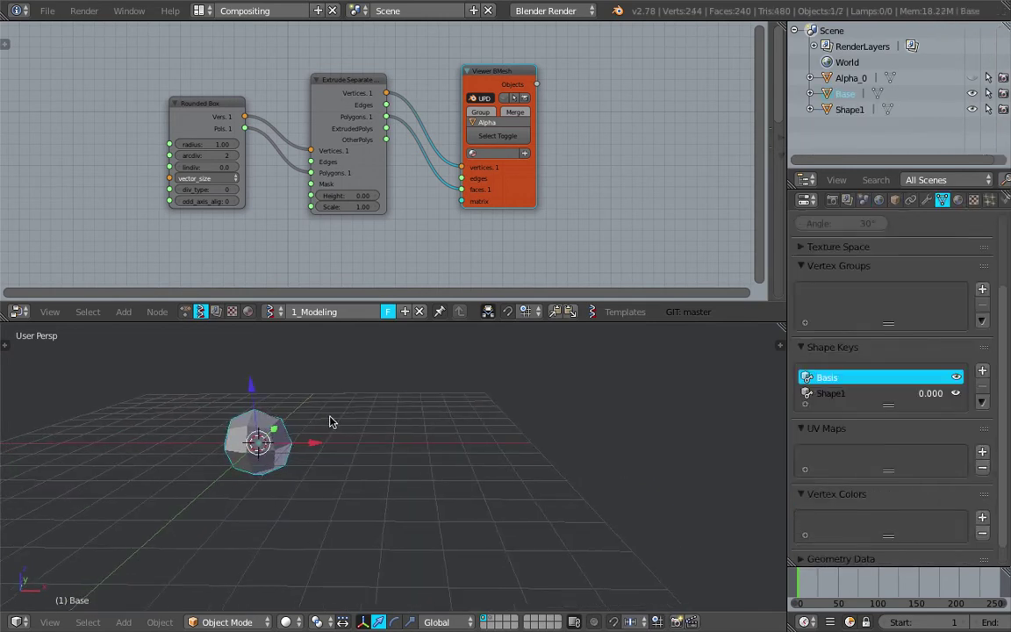
pyautogui.hotkey('ctrl', 's')
pyautogui.click(339, 415)
# - Create an Animation Nodes tree and name it 2_Instancing
pyautogui.click(185, 312)
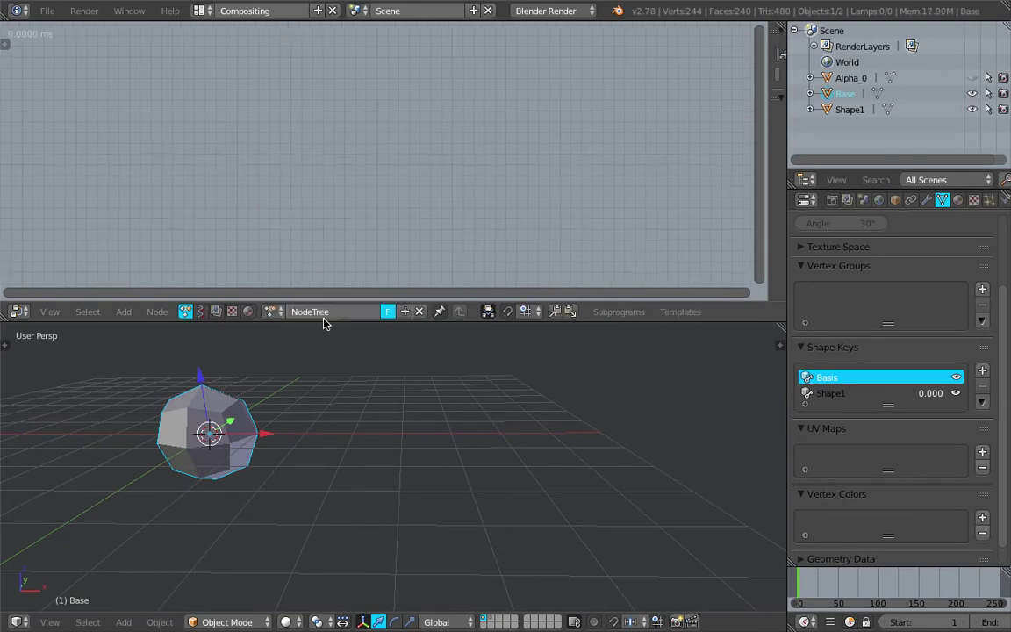
pyautogui.click(325, 316)
pyautogui.write('2')
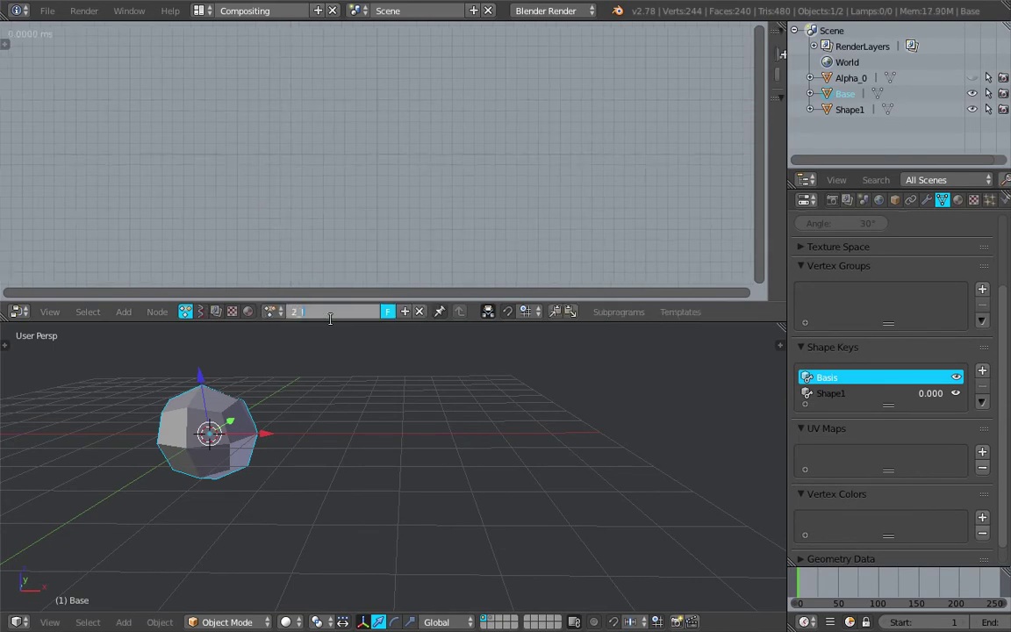
pyautogui.write('_Instancing')
pyautogui.press('Return')
pyautogui.press('Home')
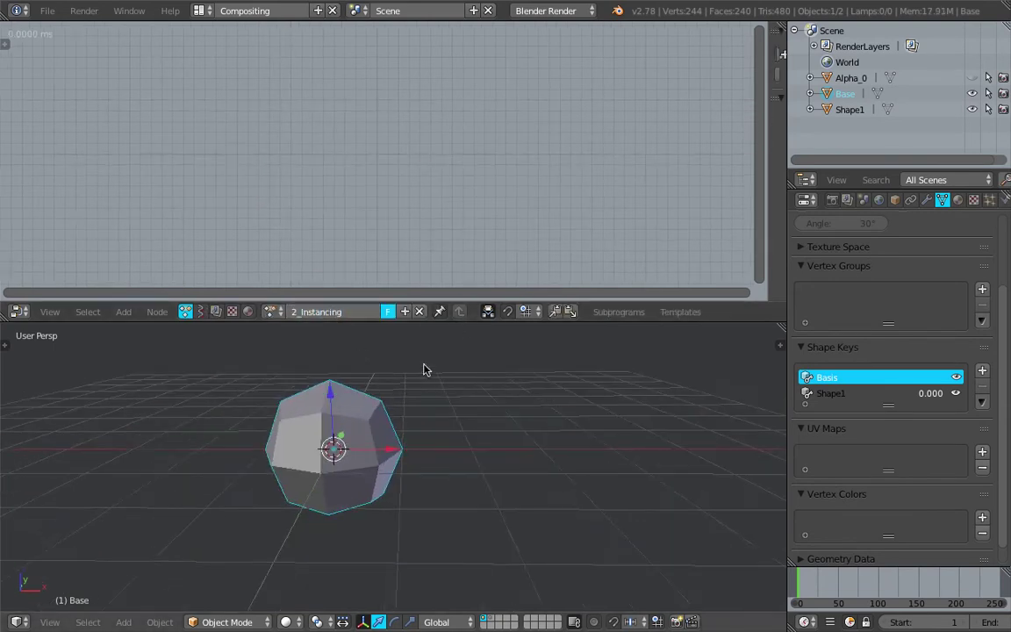
# - Add an Object Instancer node to the 2_Instancing tree
pyautogui.press('space')
pyautogui.press('Escape')
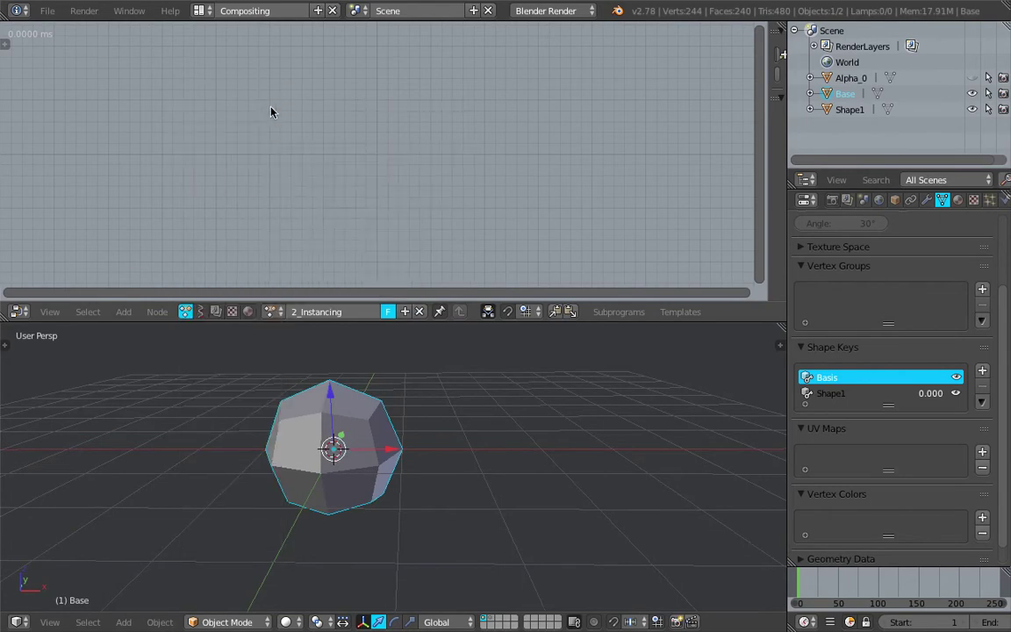
pyautogui.hotkey('shift', 'a')
pyautogui.click(278, 128)
pyautogui.write('obje')
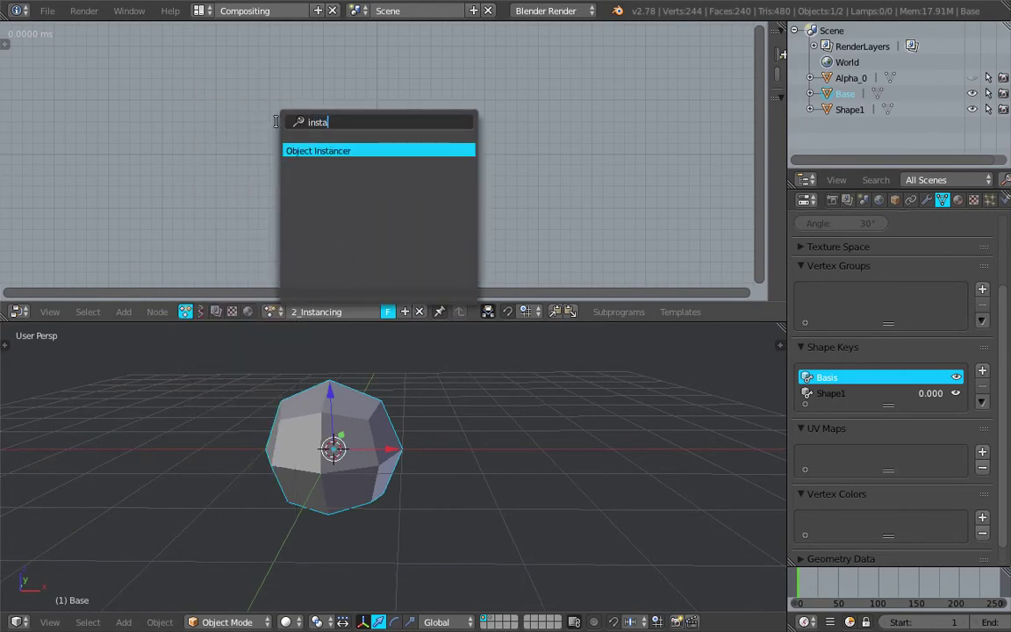
pyautogui.press('Return')
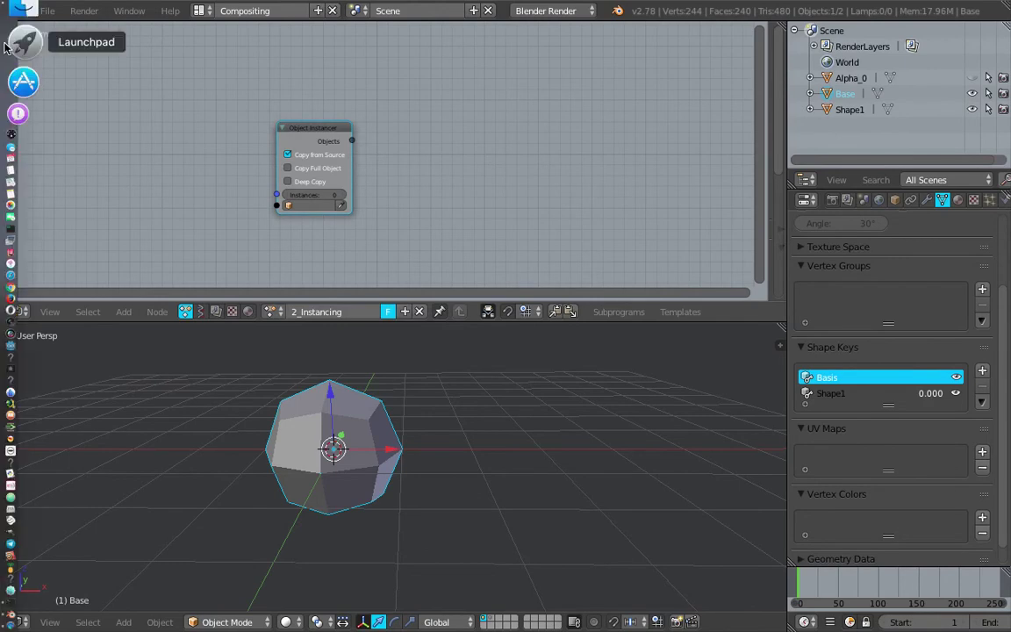
# - Set auto execution to run on Tree Changed, Frame Changed and Property Changed instead of Always, and narrow the tool shelf
pyautogui.press('t')
pyautogui.click(11, 109)
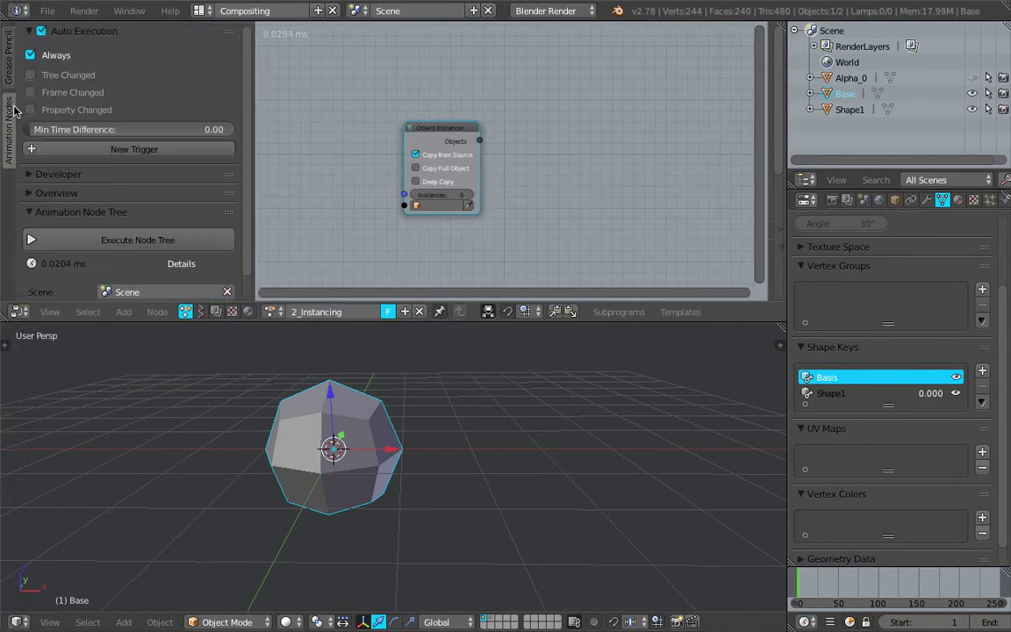
pyautogui.moveTo(60, 79); pyautogui.dragTo(62, 111)
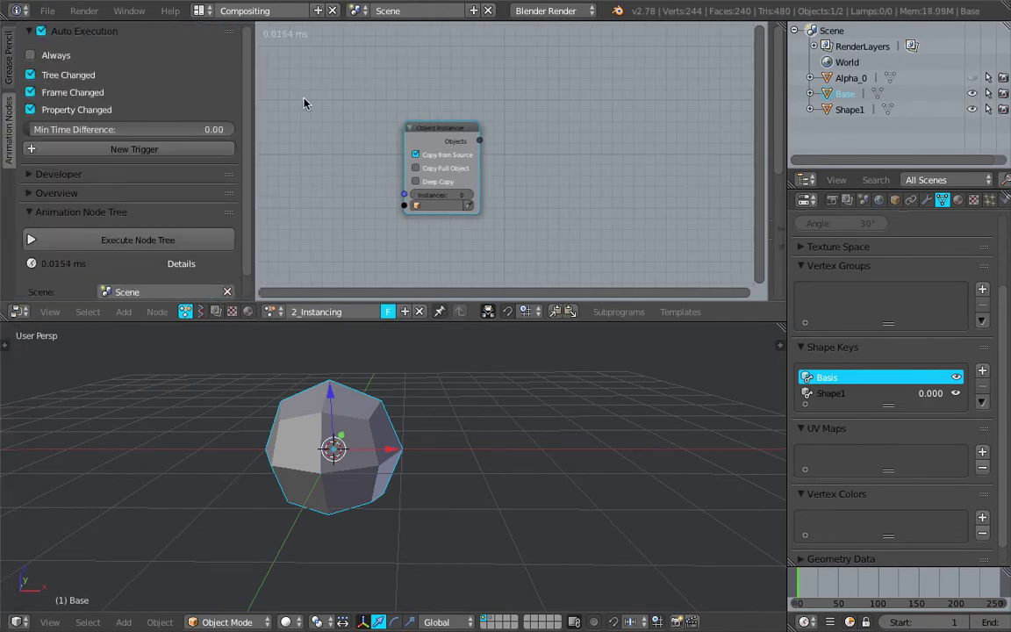
pyautogui.moveTo(254, 82); pyautogui.dragTo(168, 79)
# - Assign the selected Base sphere as the source object of the Object Instancer node
pyautogui.scroll(3, 291, 131)
pyautogui.moveTo(347, 426); pyautogui.dragTo(395, 434, button='middle')
pyautogui.click(418, 219)
pyautogui.press('KP_Decimal')
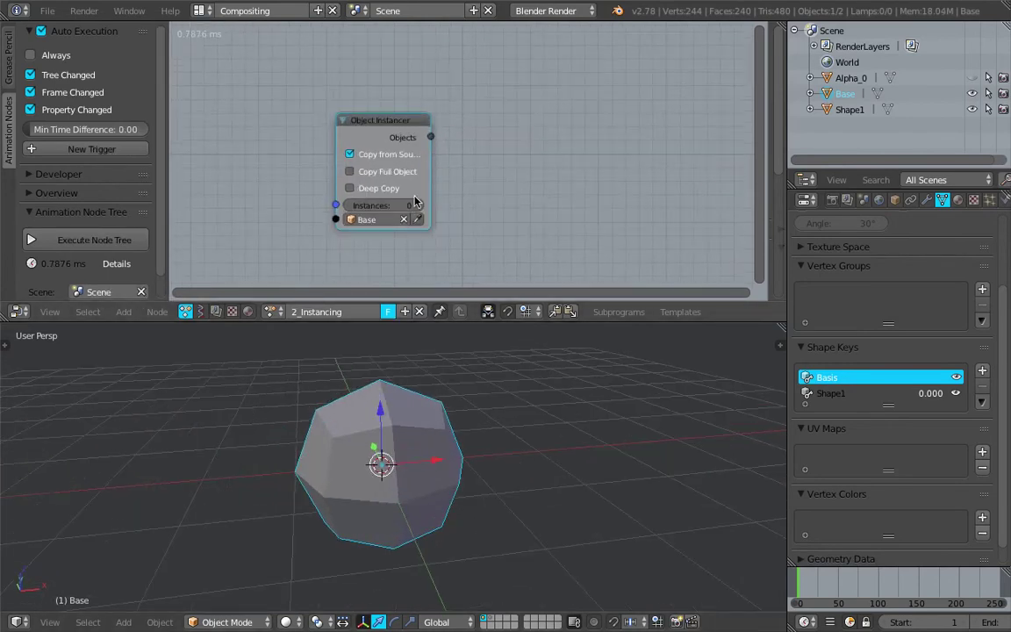
# - Set the Object Instancer to 10 instances and enable Copy Full Object and Deep Copy
pyautogui.click(406, 205)
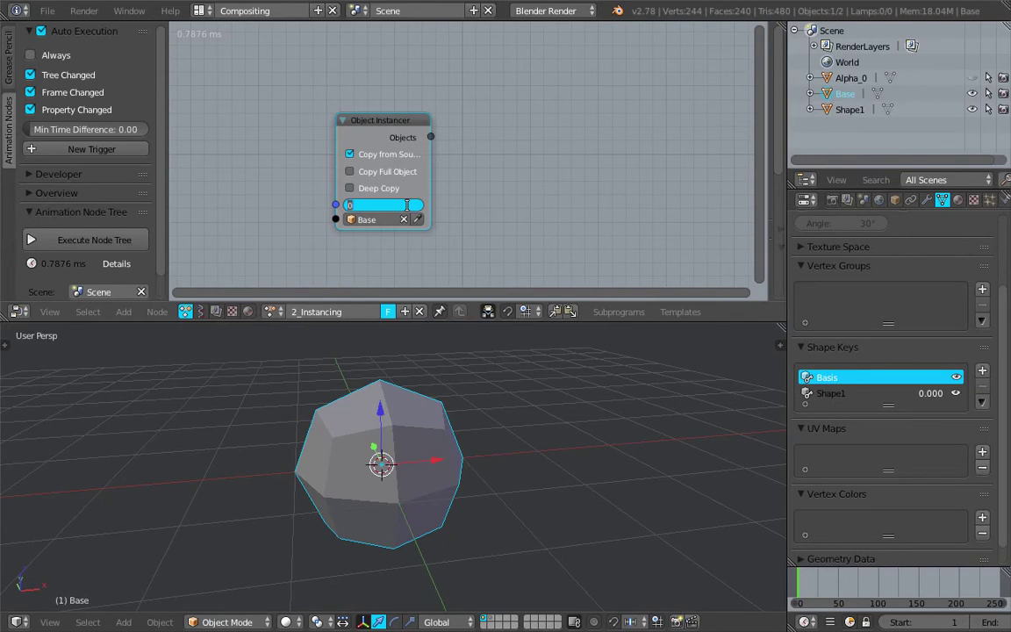
pyautogui.write('10')
pyautogui.press('Return')
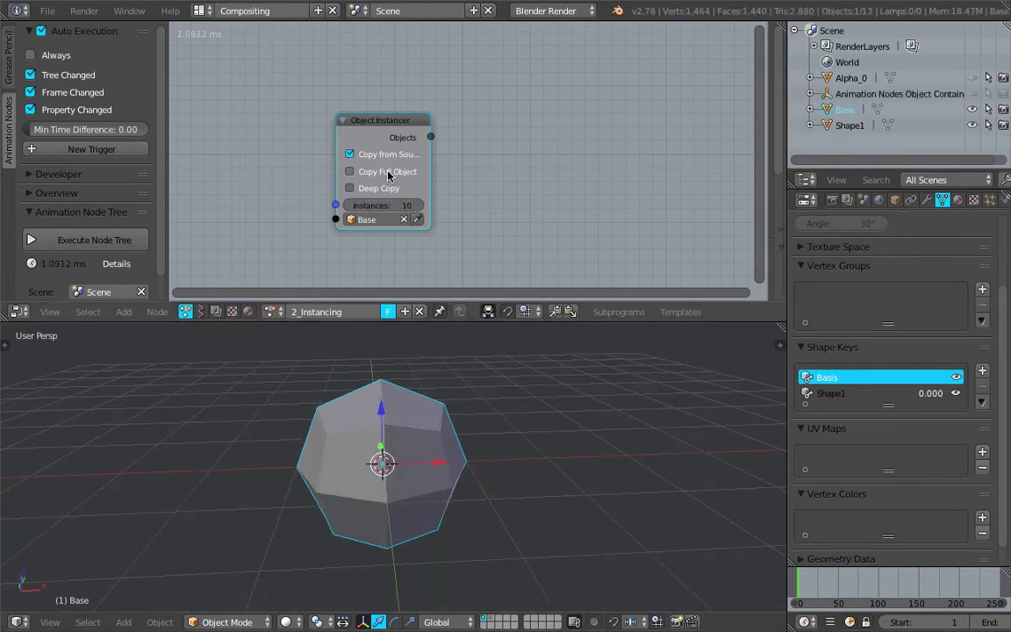
pyautogui.click(387, 173)
pyautogui.click(389, 190)
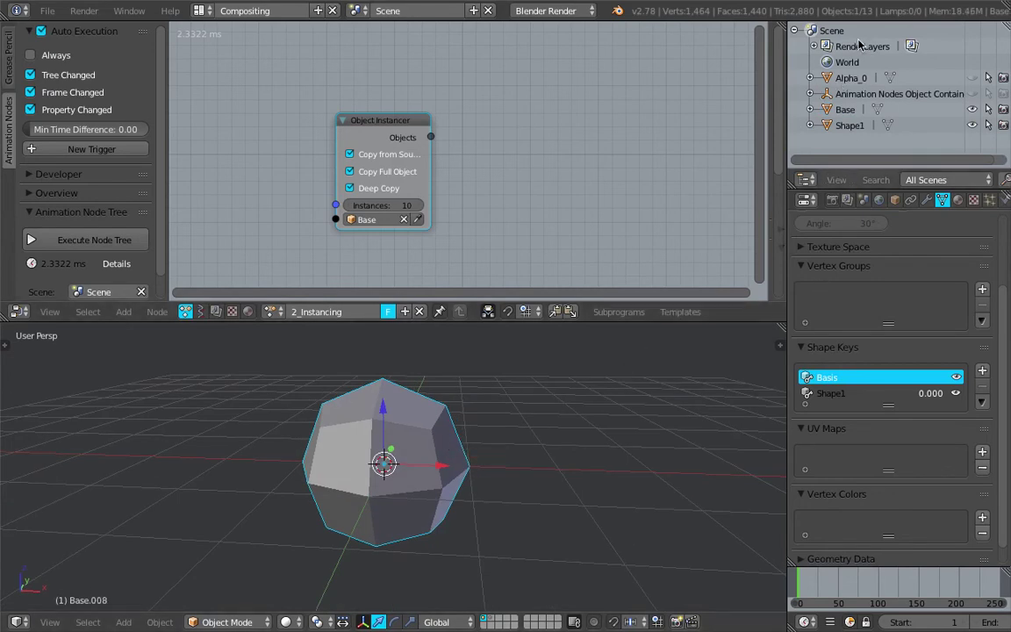
# - Expand the Animation Nodes object container in the outliner to examine the generated Base instances
pyautogui.click(812, 94)
pyautogui.scroll(-3, 870, 88)
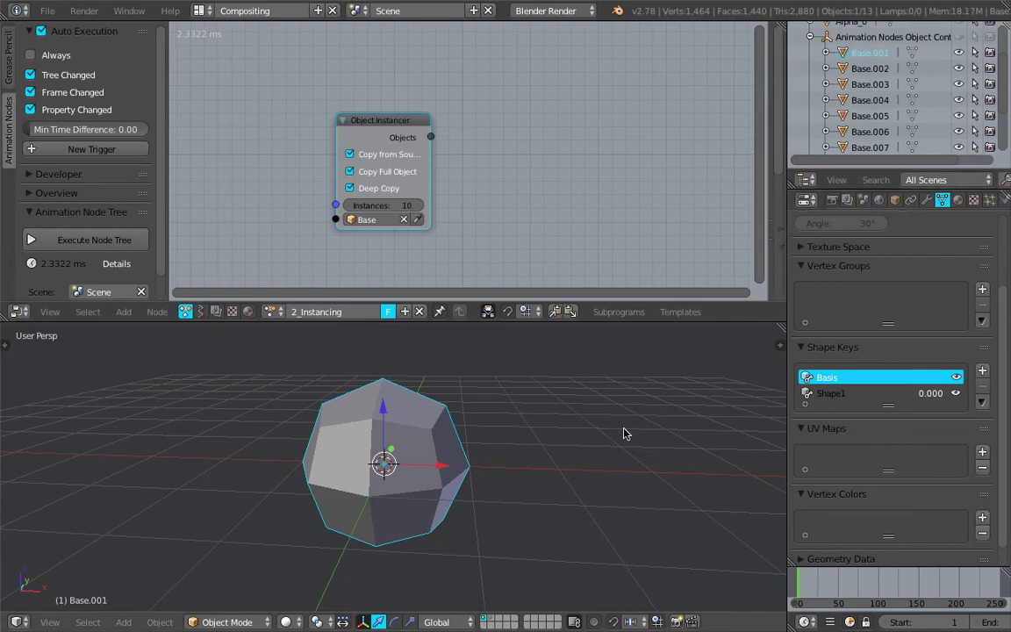
pyautogui.moveTo(625, 430); pyautogui.dragTo(613, 435, button='middle')
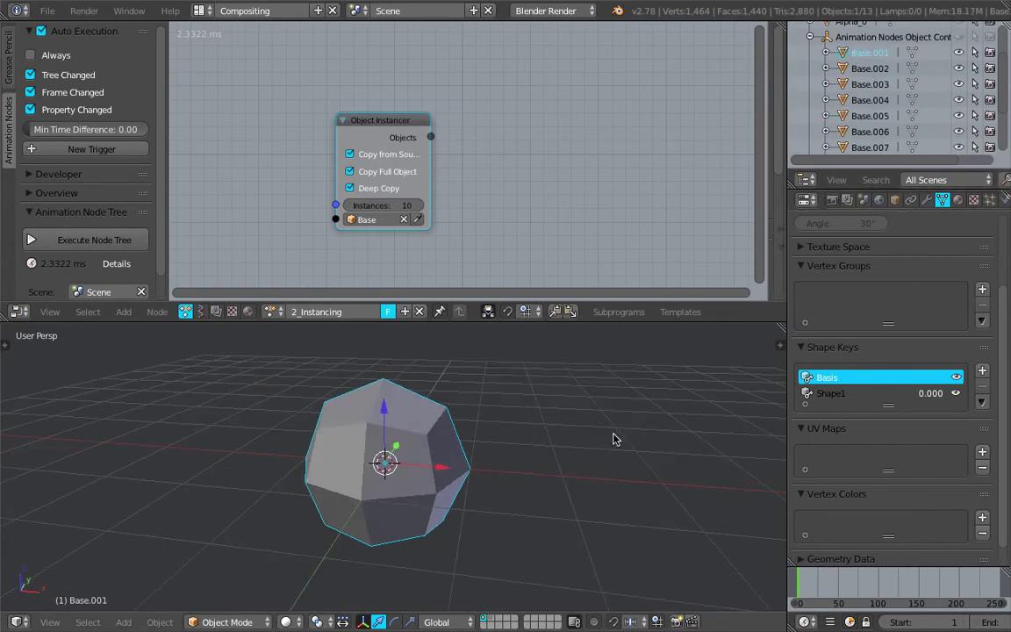
# - Save the scene as ansv_team_002.blend on the Desktop
pyautogui.click(47, 10)
pyautogui.click(110, 148)
pyautogui.click(895, 70)
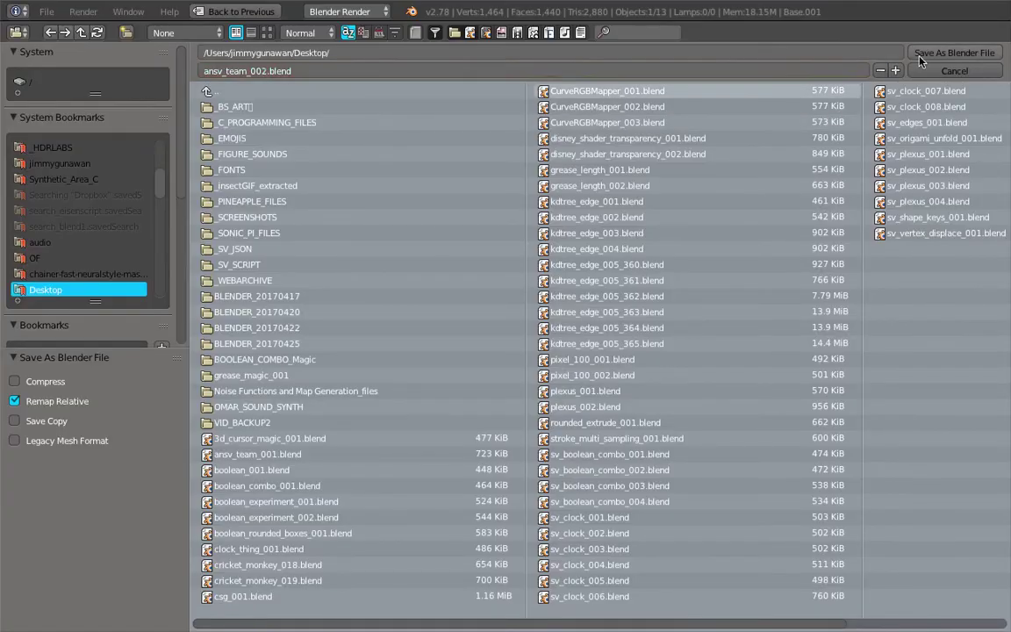
pyautogui.click(955, 53)
# - Hide the original Base and Shape1 objects from the viewport and the render, leaving the instance container expanded
pyautogui.scroll(3, 869, 97)
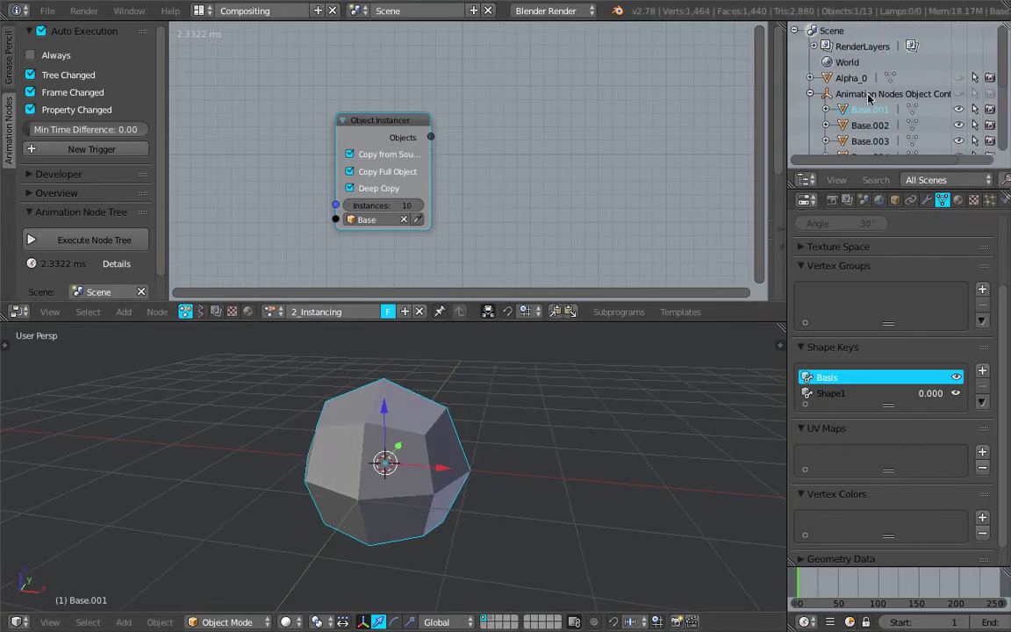
pyautogui.click(812, 94)
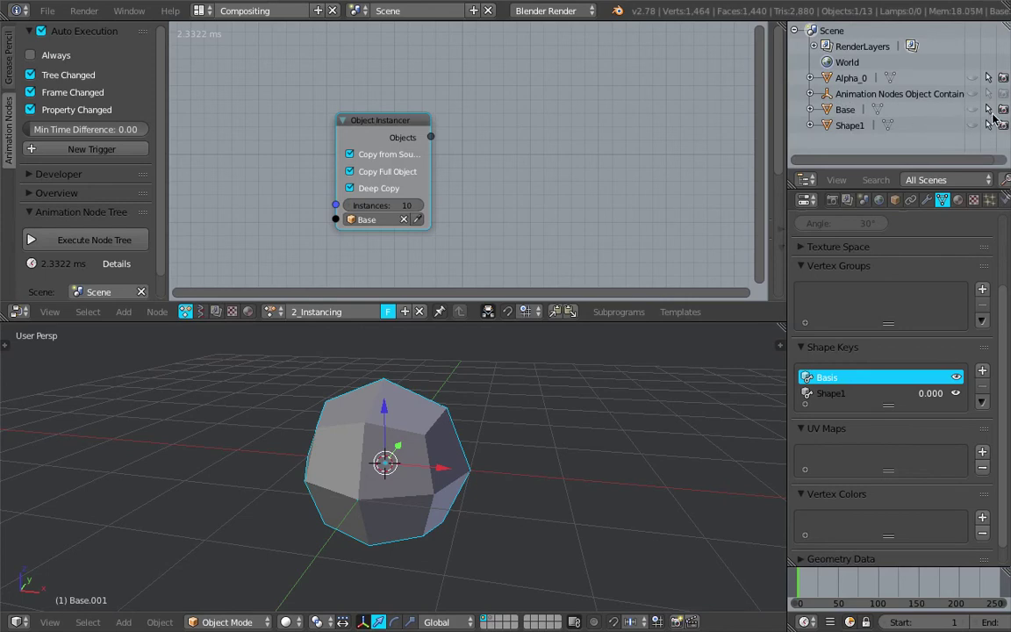
pyautogui.moveTo(1003, 115); pyautogui.dragTo(991, 125)
pyautogui.click(810, 94)
# - Select the Base.007 instance among the overlapping spheres and save the file again
pyautogui.moveTo(441, 433); pyautogui.dragTo(342, 356, button='middle')
pyautogui.rightClick(431, 430)
pyautogui.rightClick(442, 428)
pyautogui.hotkey('ctrl', 's')
pyautogui.click(454, 425)
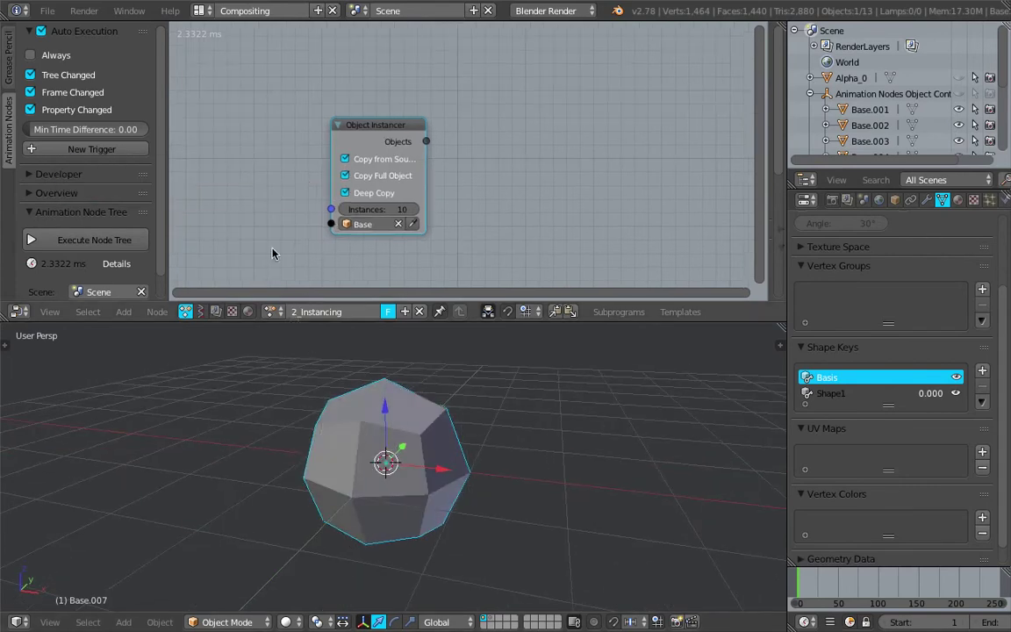
# - Create a Sverchok node tree named 3_Layout with a fake user and hide the node editor's tool shelf
pyautogui.click(200, 312)
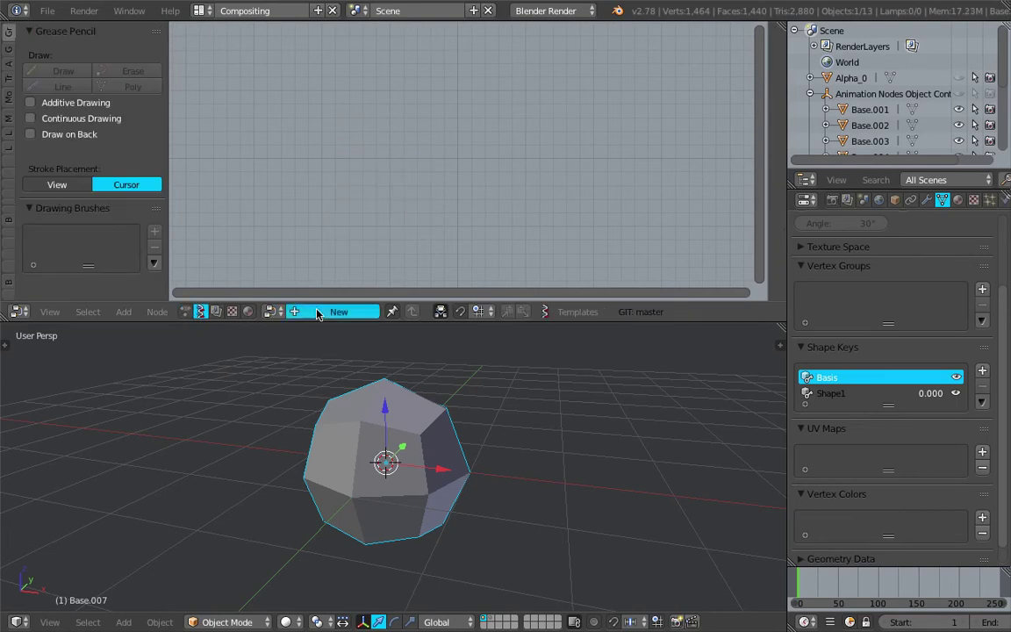
pyautogui.click(320, 312)
pyautogui.click(388, 312)
pyautogui.click(343, 314)
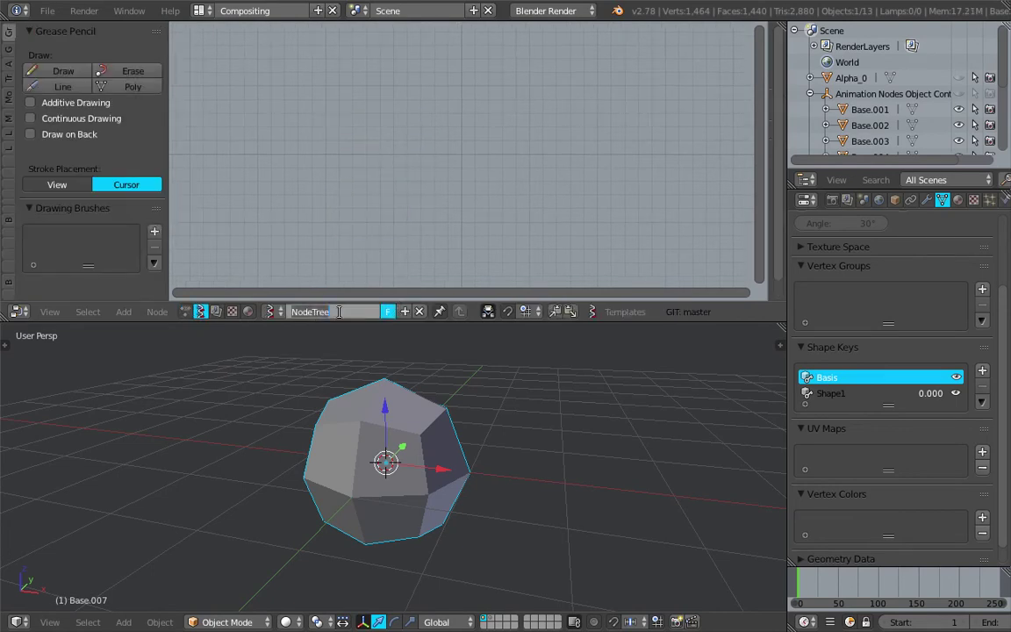
pyautogui.write('3_Layout')
pyautogui.press('Return')
pyautogui.moveTo(353, 384); pyautogui.dragTo(376, 374, button='middle')
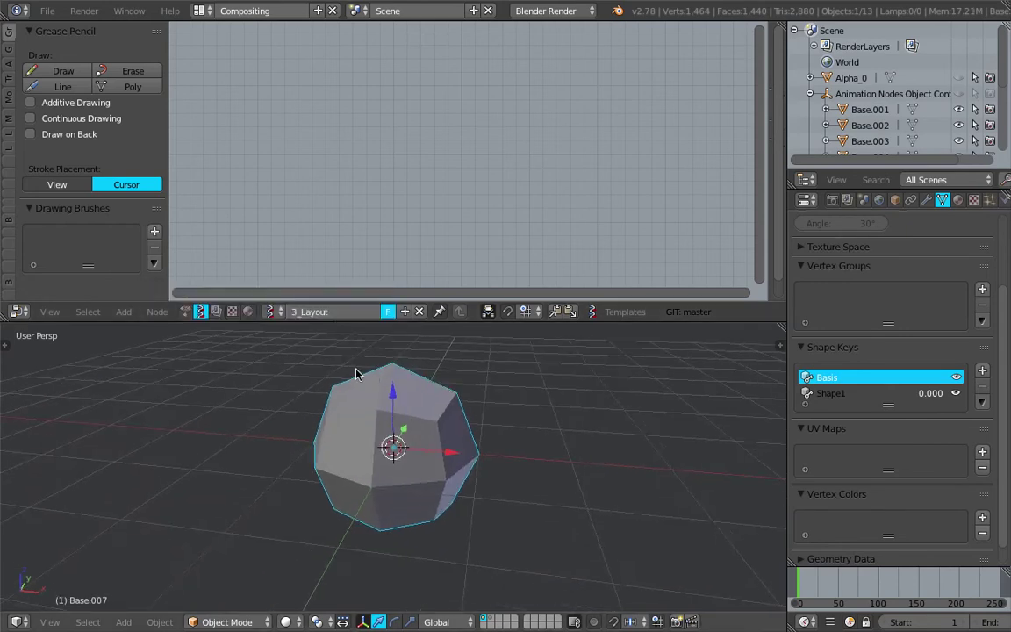
pyautogui.press('t')
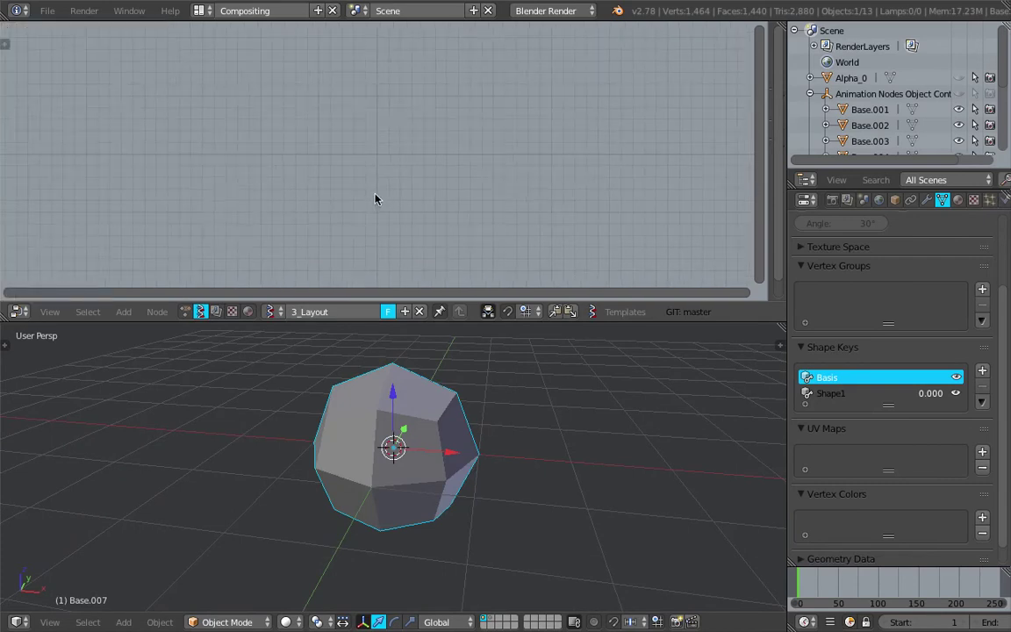
# - Clear the selection and box-select all ten overlapping sphere instances
pyautogui.moveTo(550, 372); pyautogui.dragTo(535, 375, button='middle')
pyautogui.scroll(-1, 447, 420)
pyautogui.moveTo(446, 422); pyautogui.dragTo(459, 417, button='middle')
pyautogui.press('a')
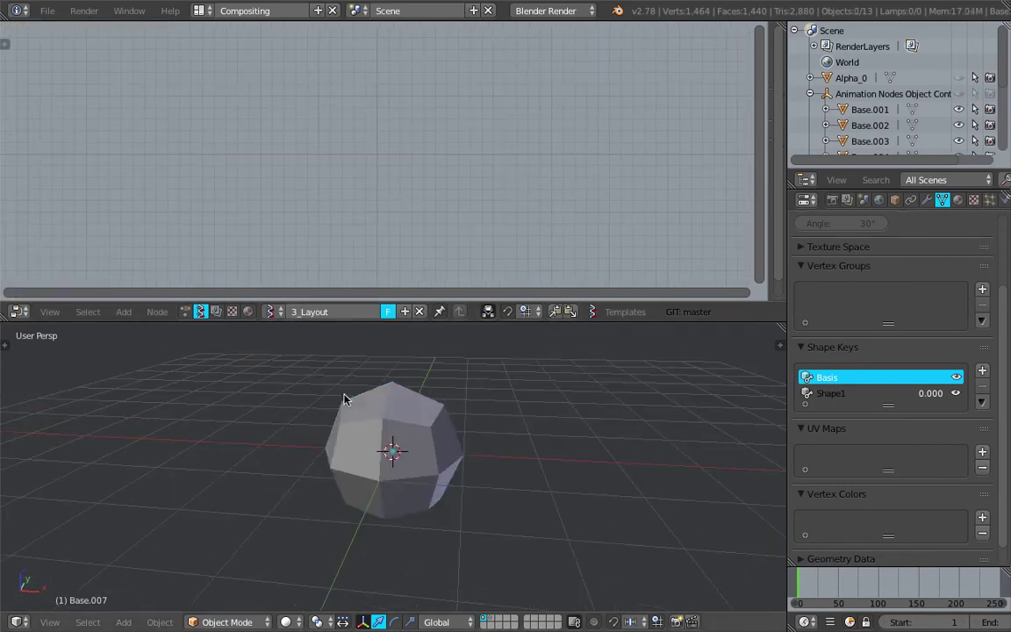
pyautogui.press('a')
pyautogui.press('a')
pyautogui.press('b')
pyautogui.moveTo(320, 378); pyautogui.dragTo(488, 600)
pyautogui.moveTo(505, 548); pyautogui.dragTo(379, 405, button='middle')
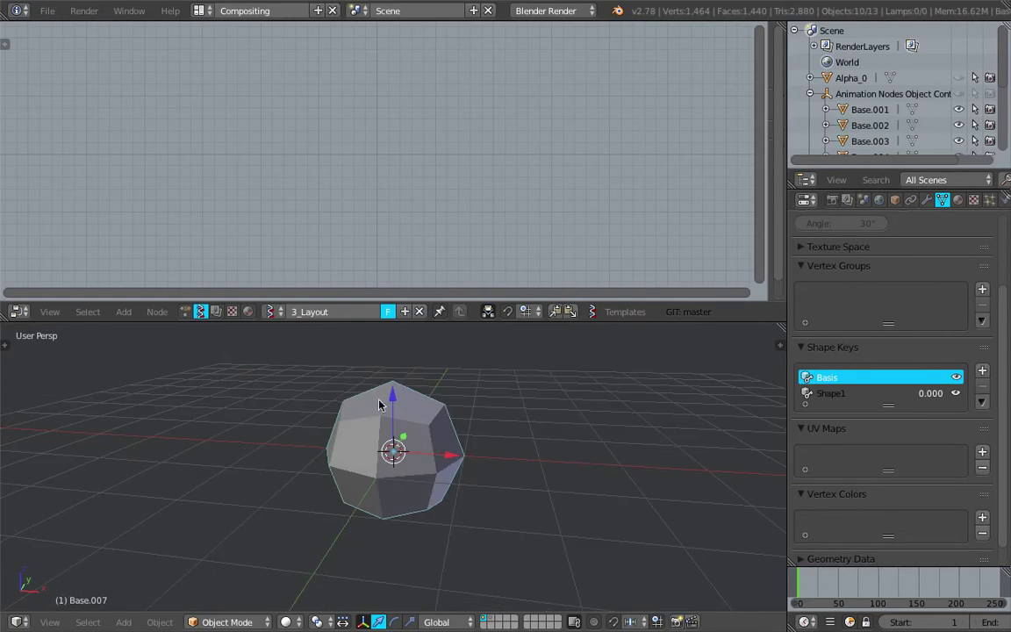
# - Add an Objects in mk3 node to the 3_Layout tree and place it near the left of the canvas
pyautogui.hotkey('shift', 'a')
pyautogui.click(223, 157)
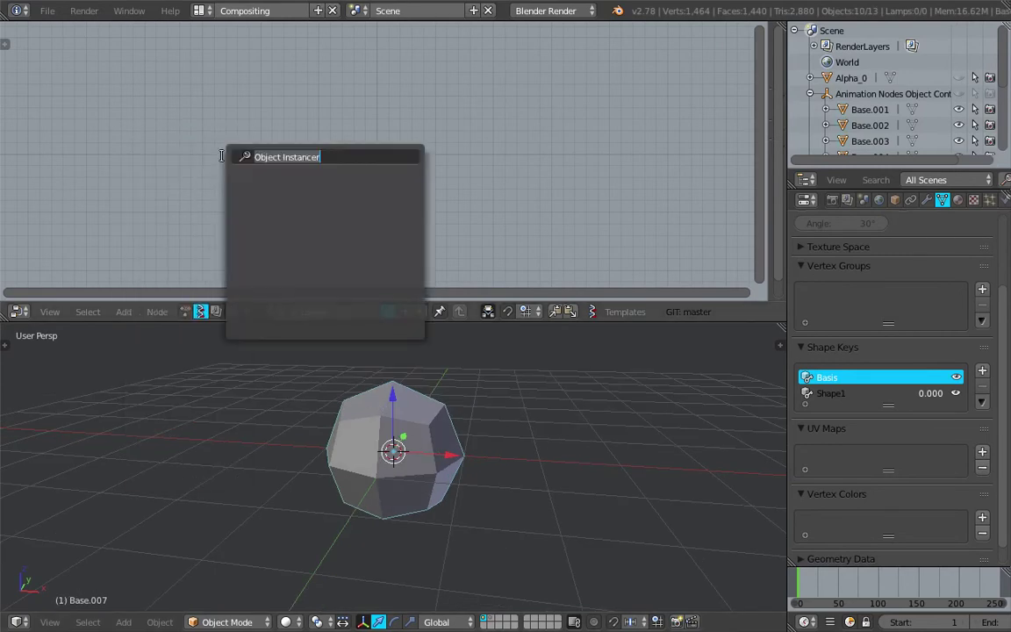
pyautogui.write('objects')
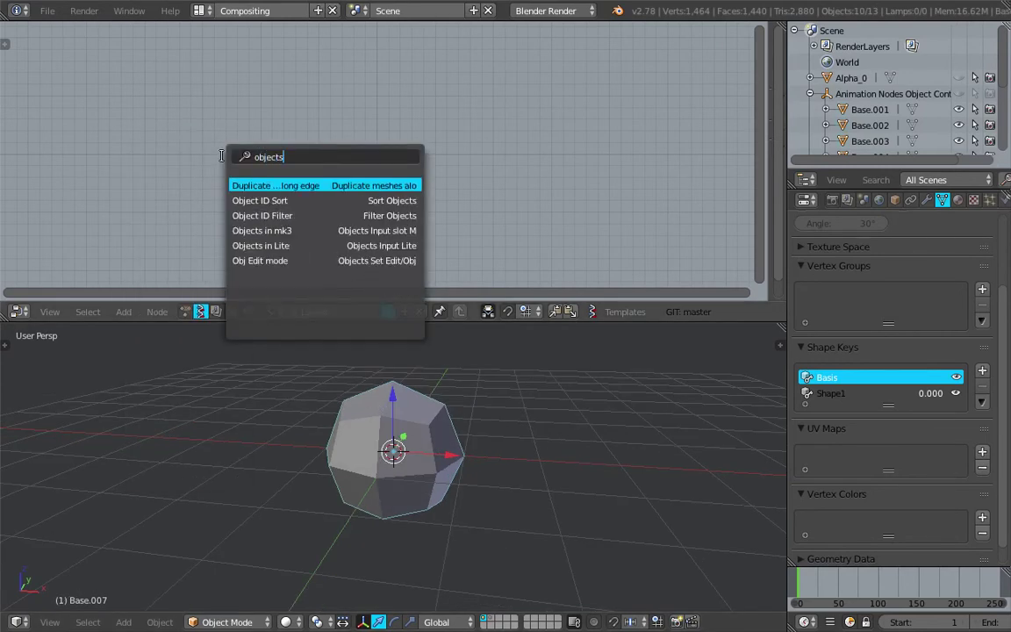
pyautogui.press('Down')
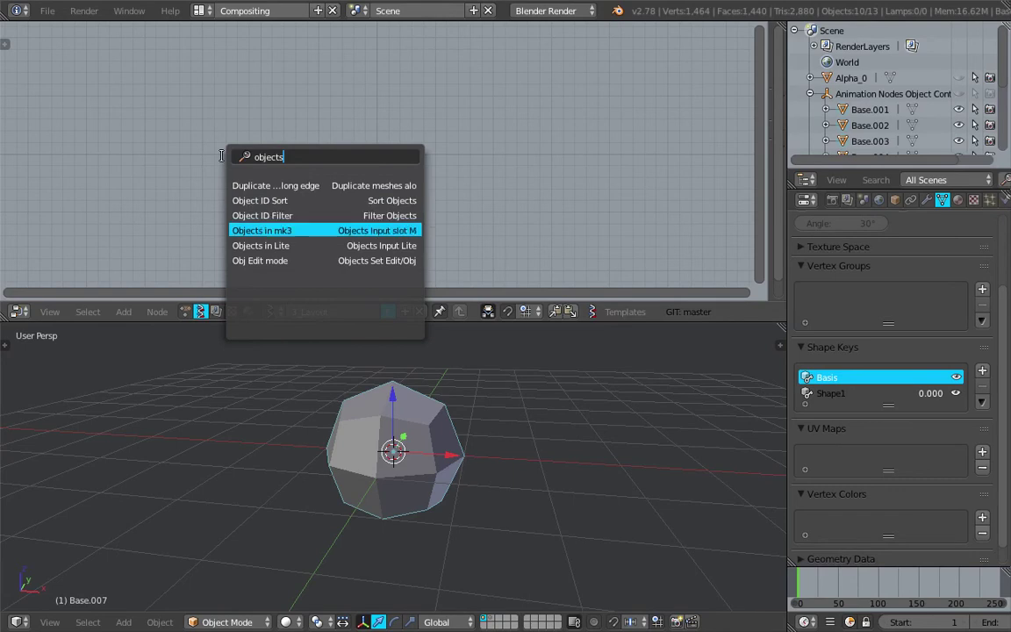
pyautogui.press('Return')
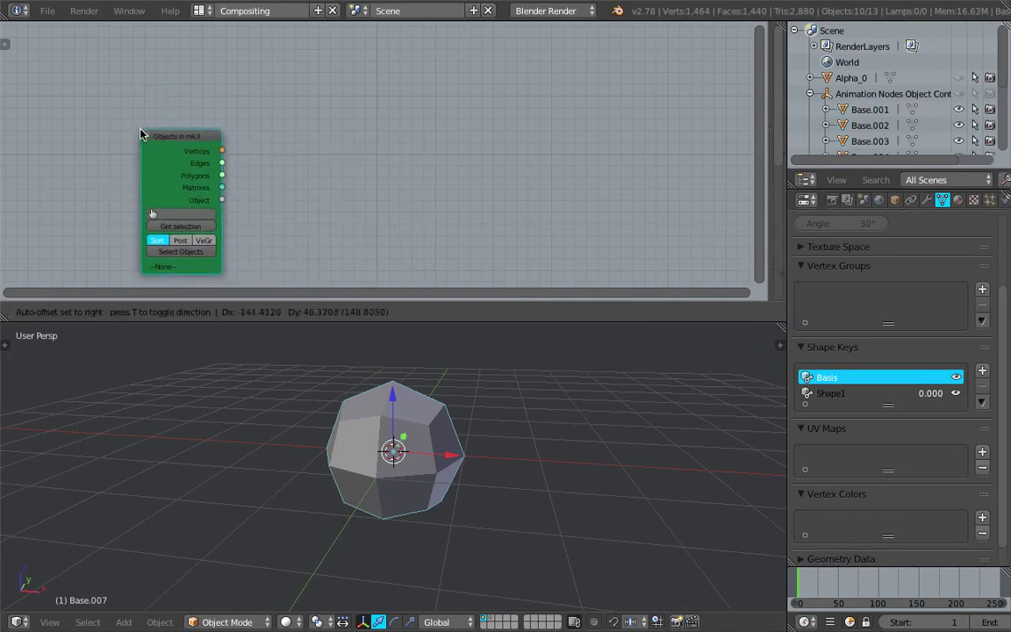
pyautogui.click(184, 218)
# - Load the selected instances into the Objects in mk3 node and save the file
pyautogui.click(185, 224)
pyautogui.moveTo(317, 210); pyautogui.dragTo(286, 163, button='middle')
pyautogui.hotkey('ctrl', 's')
pyautogui.click(286, 163)
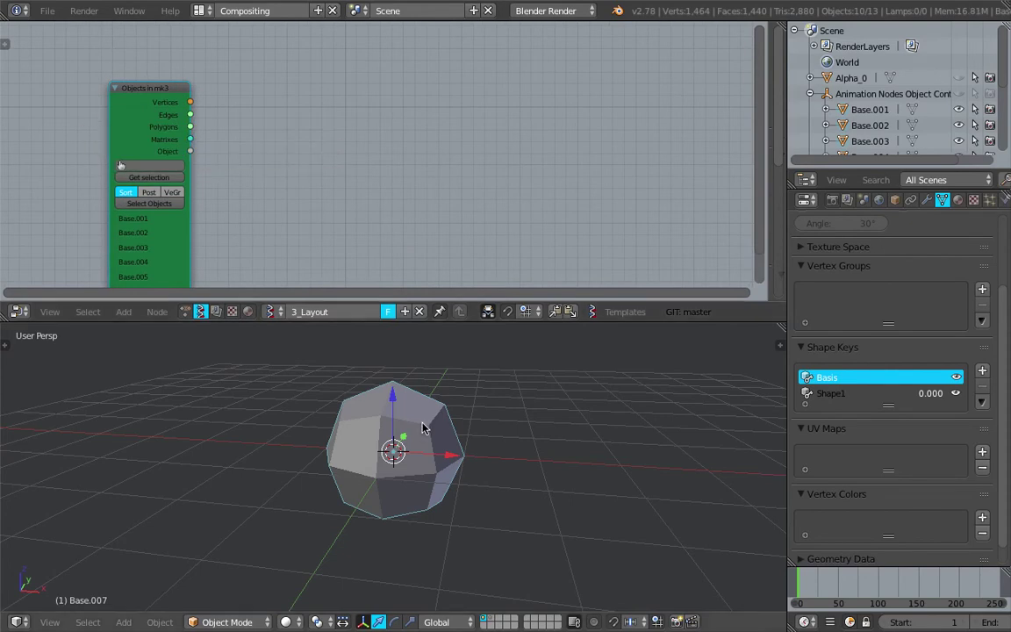
# - Expand the info log to expose the Shape1 key's Python data path while setting the key to 1.000 and then 0.750 on Base.007
pyautogui.moveTo(424, 428); pyautogui.dragTo(531, 420, button='middle')
pyautogui.moveTo(931, 393)
pyautogui.mouseDown()
pyautogui.moveTo(991, 393)
pyautogui.moveTo(920, 387)
pyautogui.mouseUp()
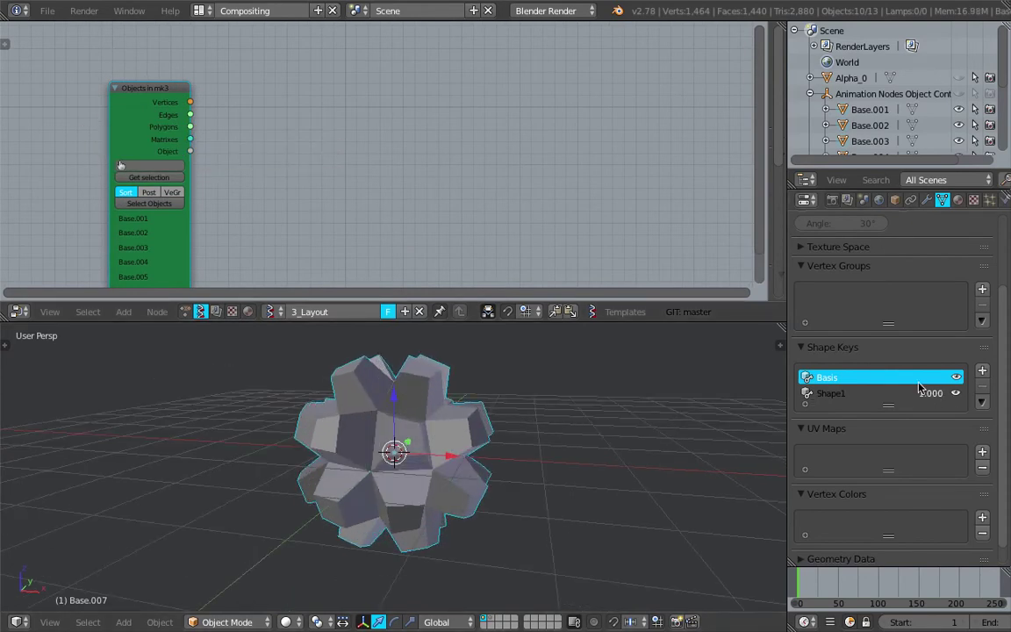
pyautogui.moveTo(542, 20); pyautogui.dragTo(541, 101)
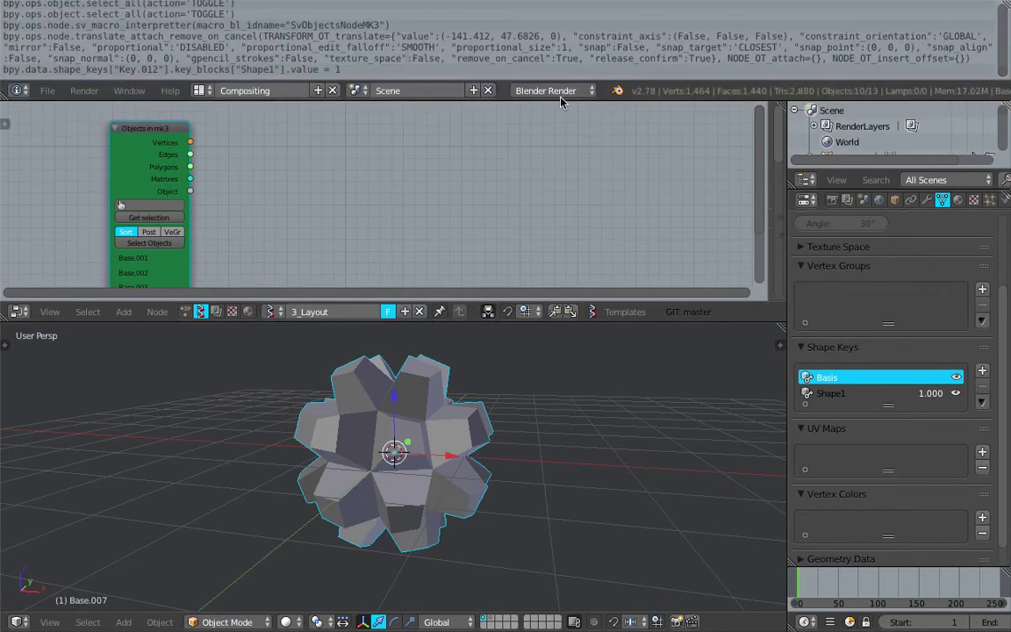
pyautogui.moveTo(926, 396)
pyautogui.mouseDown()
pyautogui.moveTo(908, 394)
pyautogui.moveTo(939, 394)
pyautogui.mouseUp()
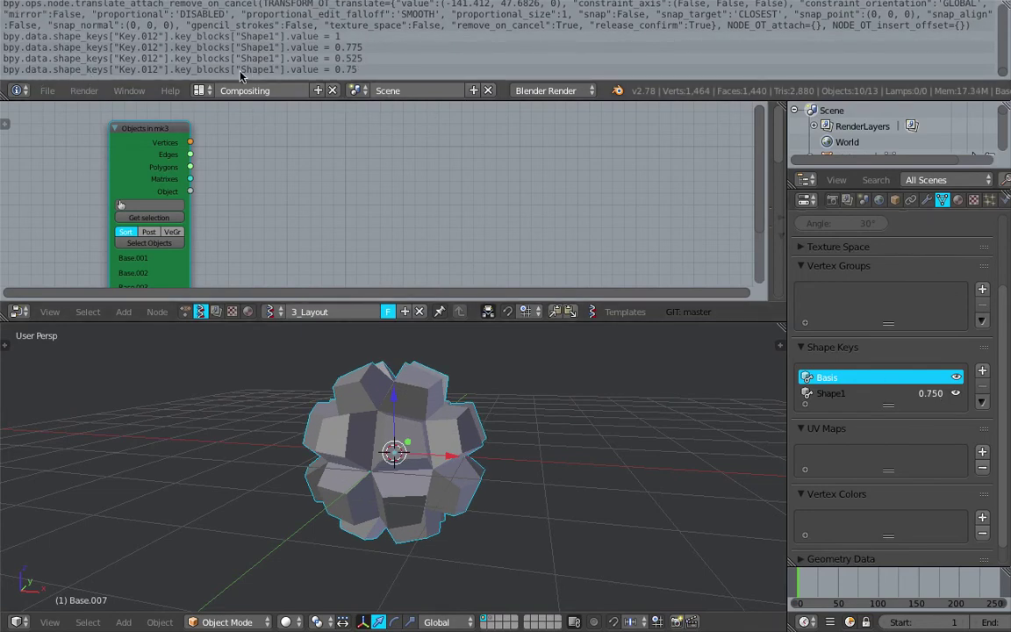
pyautogui.scroll(-2, 353, 185)
pyautogui.scroll(2, 351, 187)
pyautogui.scroll(-2, 299, 178)
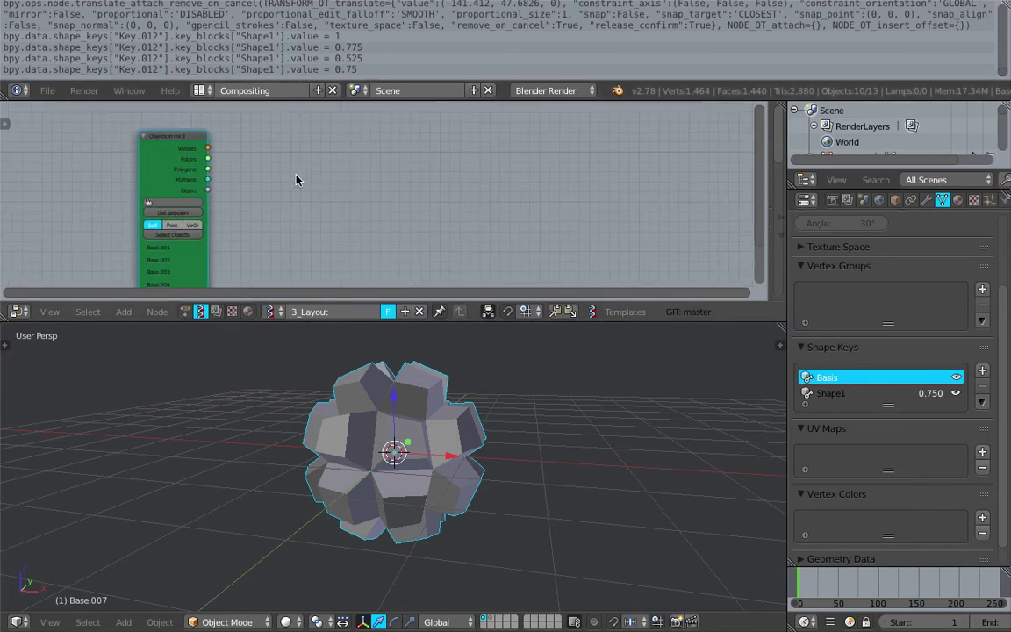
# - Enlarge the node editor and add an Object ID Set MK2 node beside the Objects in mk3 node
pyautogui.scroll(3, 302, 193)
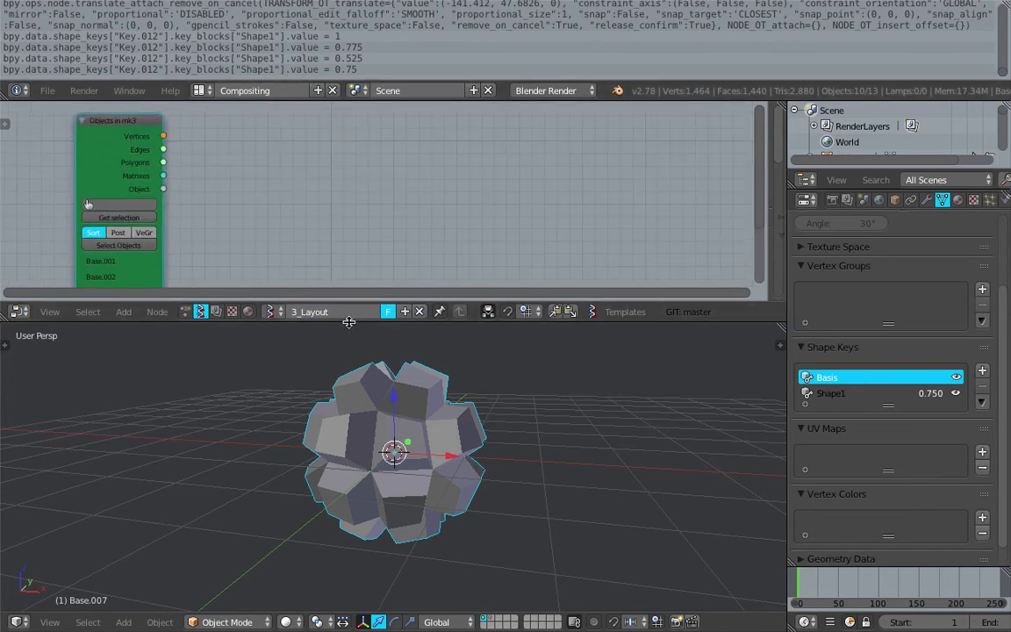
pyautogui.moveTo(350, 301); pyautogui.dragTo(351, 339)
pyautogui.keyDown('ctrl'); pyautogui.hscroll(-2, 264, 198); pyautogui.keyUp('ctrl')
pyautogui.hotkey('alt', 'space')
pyautogui.write('set')
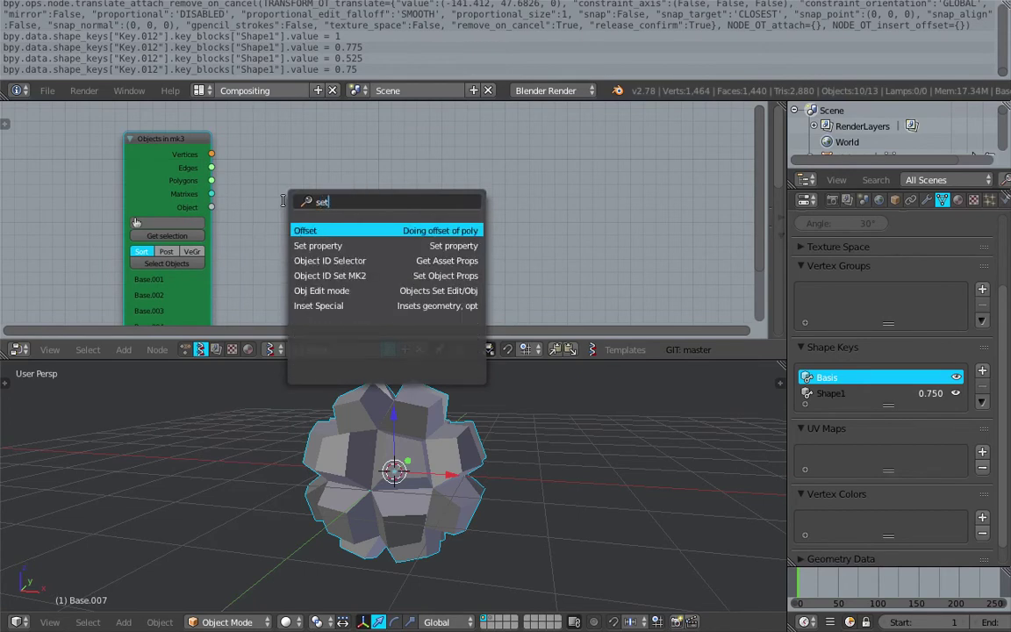
pyautogui.write(' m')
pyautogui.press('Return')
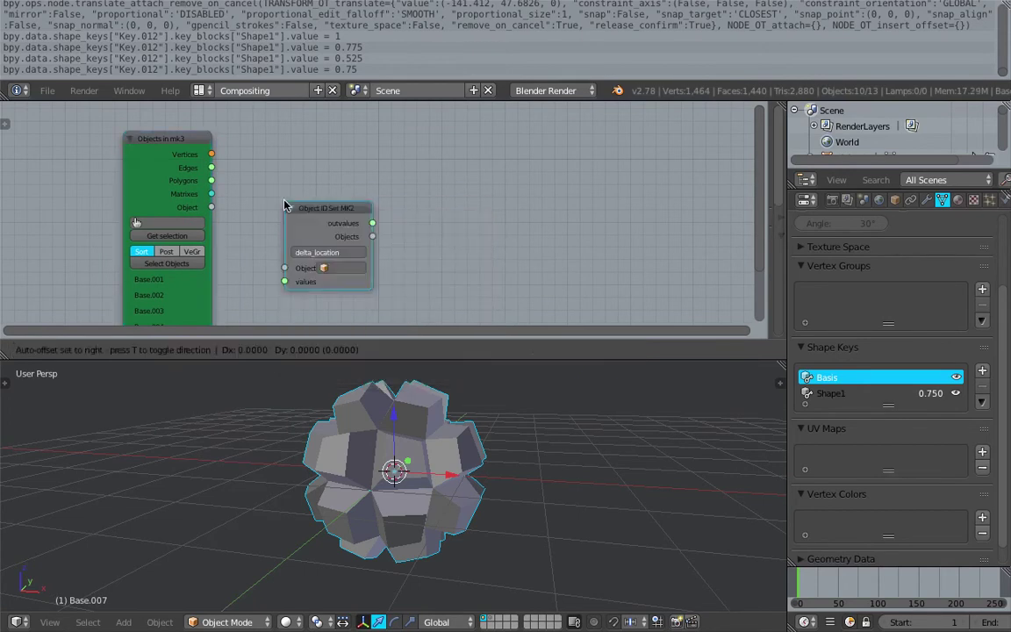
pyautogui.click(312, 166)
pyautogui.moveTo(332, 175); pyautogui.dragTo(282, 170)
# - Duplicate the Object ID Set MK2 node alongside the original and link the Objects in mk3 Object output to the first one's Objects input
pyautogui.hotkey('shift', 'd')
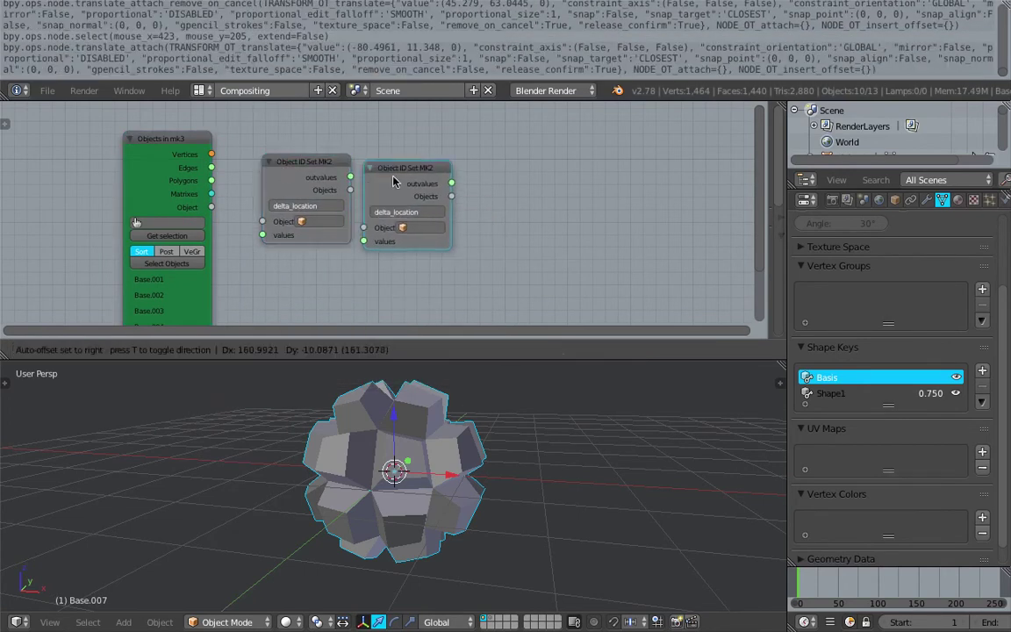
pyautogui.click(411, 179)
pyautogui.moveTo(212, 207); pyautogui.dragTo(263, 221)
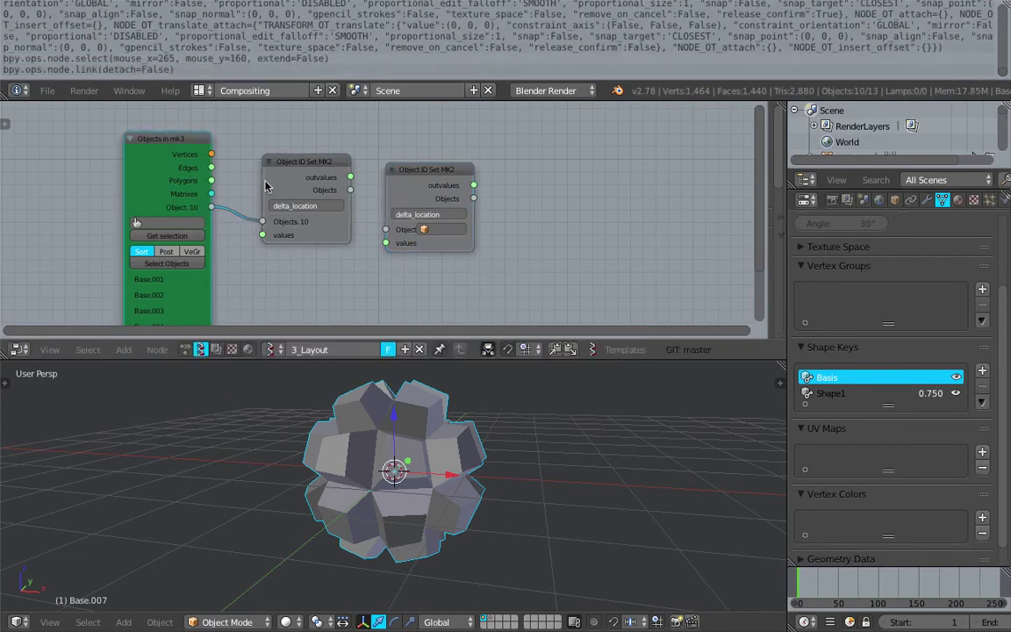
# - Set Base.007's Shape1 key to 1.000 and the first Object ID Set MK2 node's property to shape_keys
pyautogui.scroll(1, 298, 208)
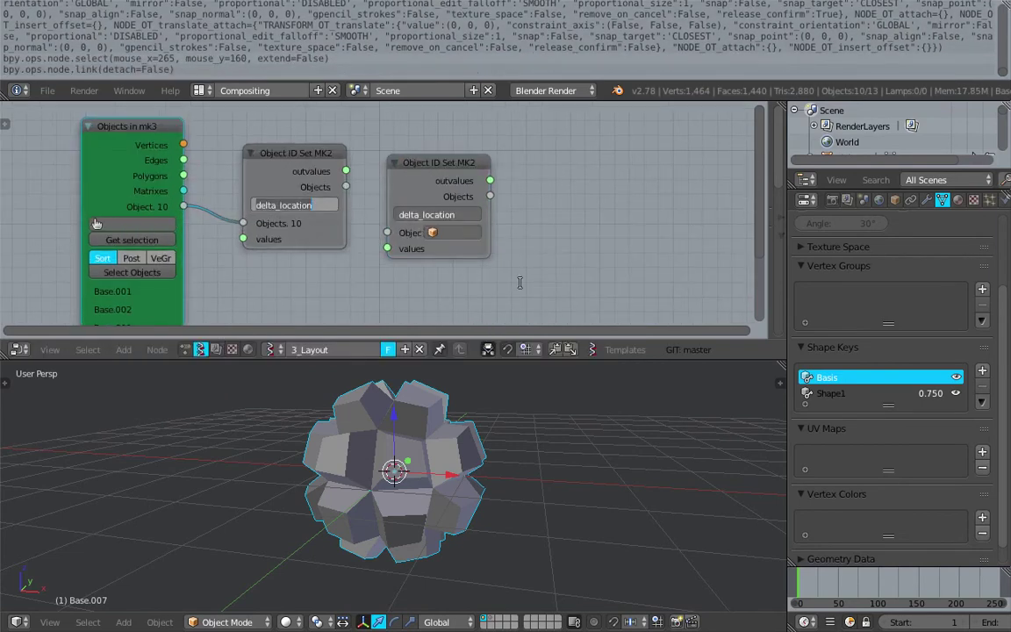
pyautogui.click(940, 399)
pyautogui.moveTo(939, 398); pyautogui.dragTo(966, 399)
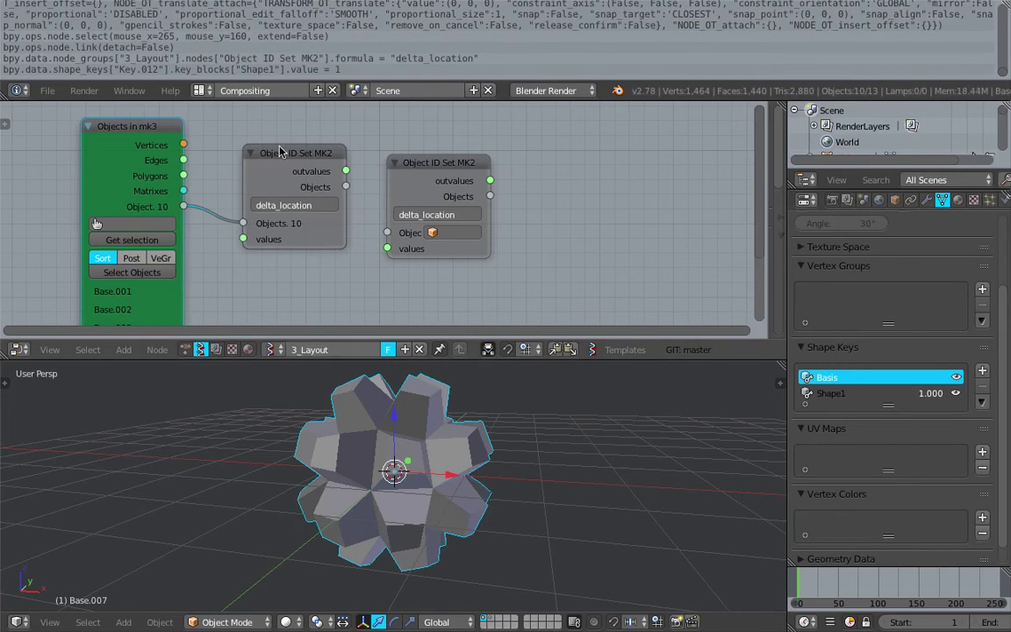
pyautogui.click(301, 205)
pyautogui.write('shape_keys')
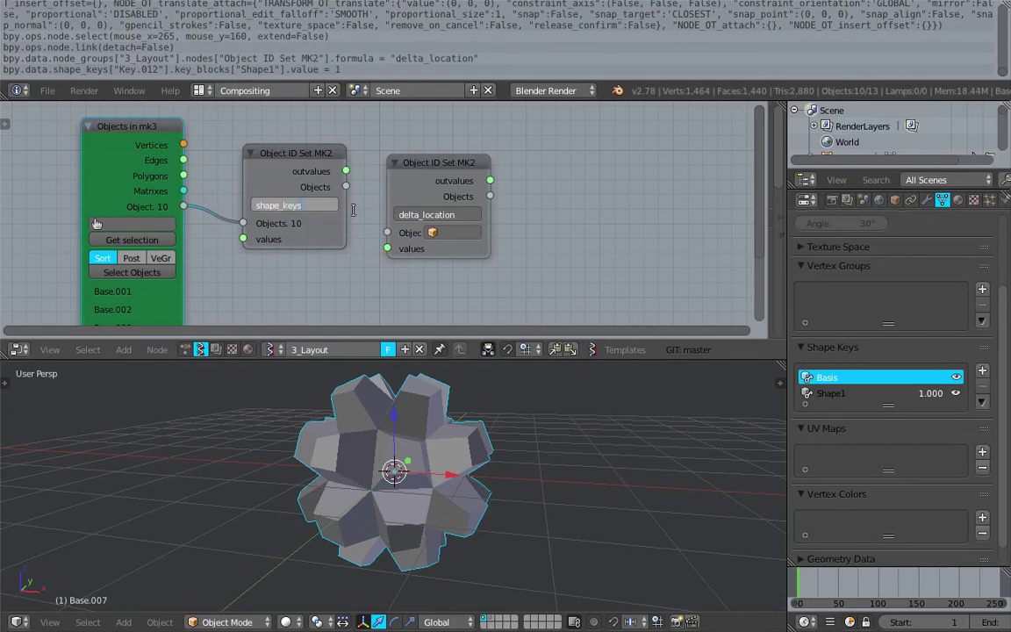
pyautogui.press('Return')
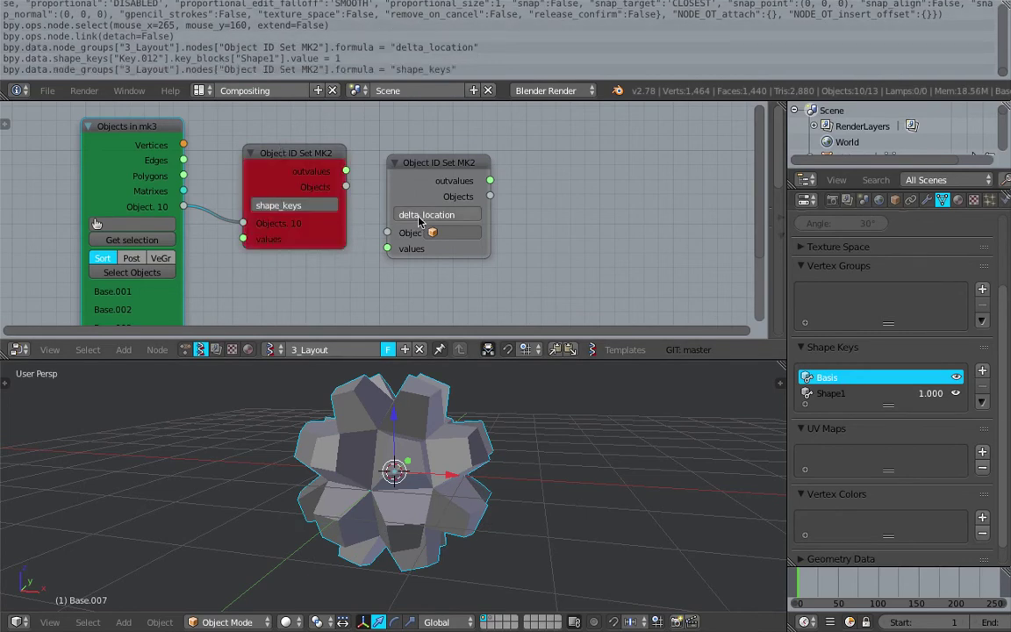
# - Set the second Object ID Set MK2 node's property to key_blocks["Shape1"] and widen the node to fit the text
pyautogui.click(439, 215)
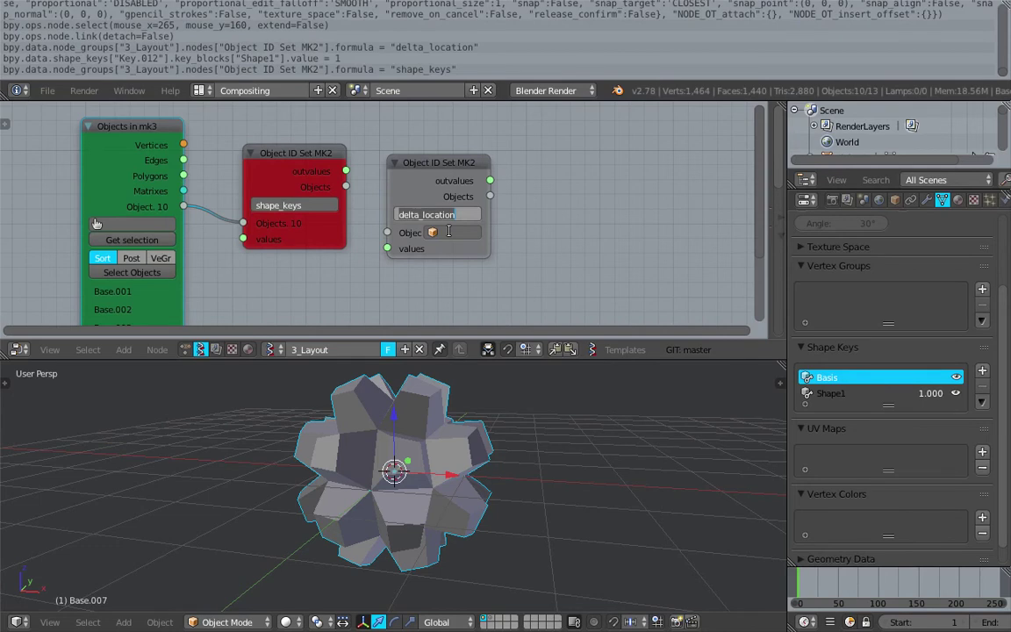
pyautogui.write('key_blo')
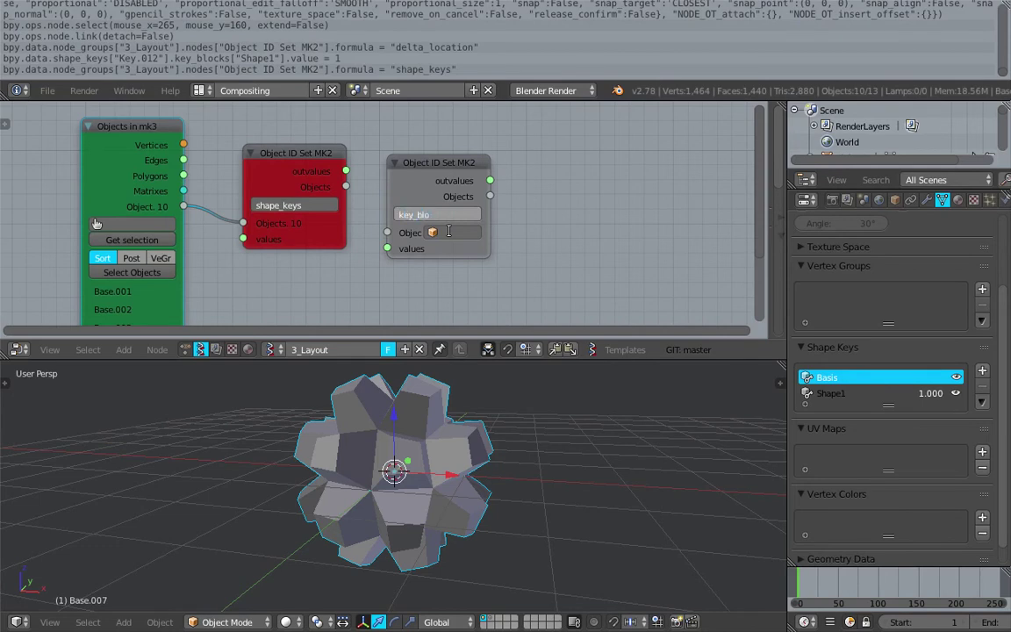
pyautogui.write('cks["Shape1"]')
pyautogui.press('Return')
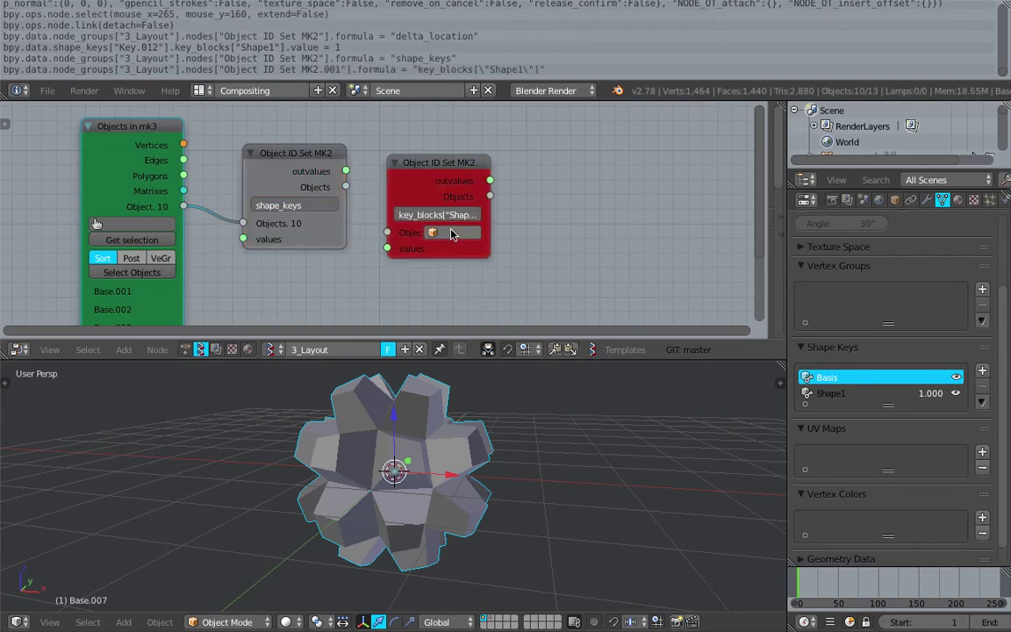
pyautogui.moveTo(490, 226); pyautogui.dragTo(555, 226)
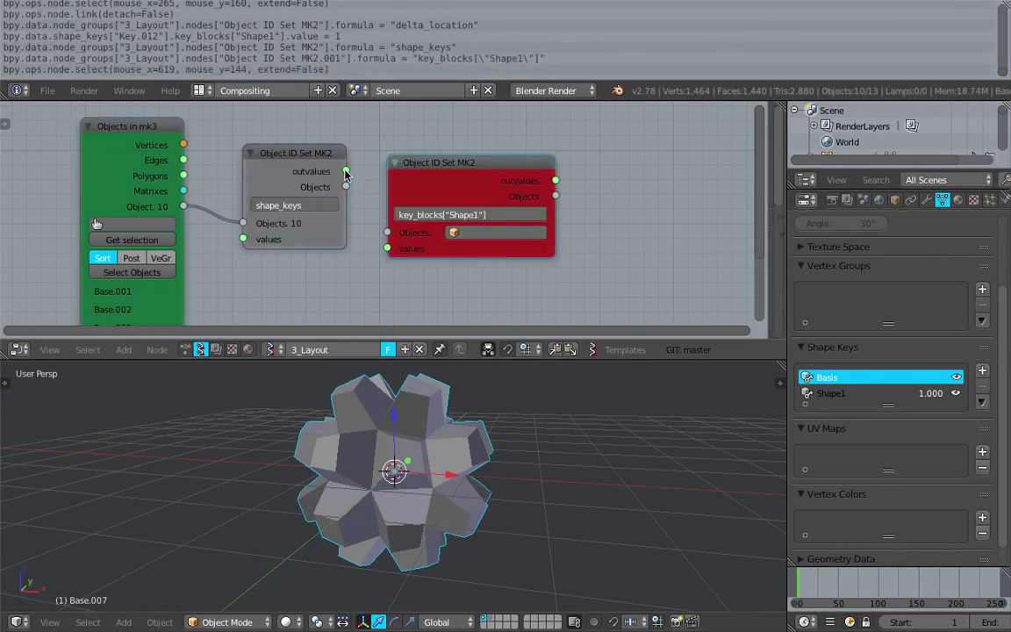
# - Link the shape_keys outvalues to the key_blocks node's Objects input, and chain a duplicate of the key_blocks node after it
pyautogui.moveTo(347, 172); pyautogui.dragTo(387, 233)
pyautogui.moveTo(472, 184); pyautogui.dragTo(465, 190)
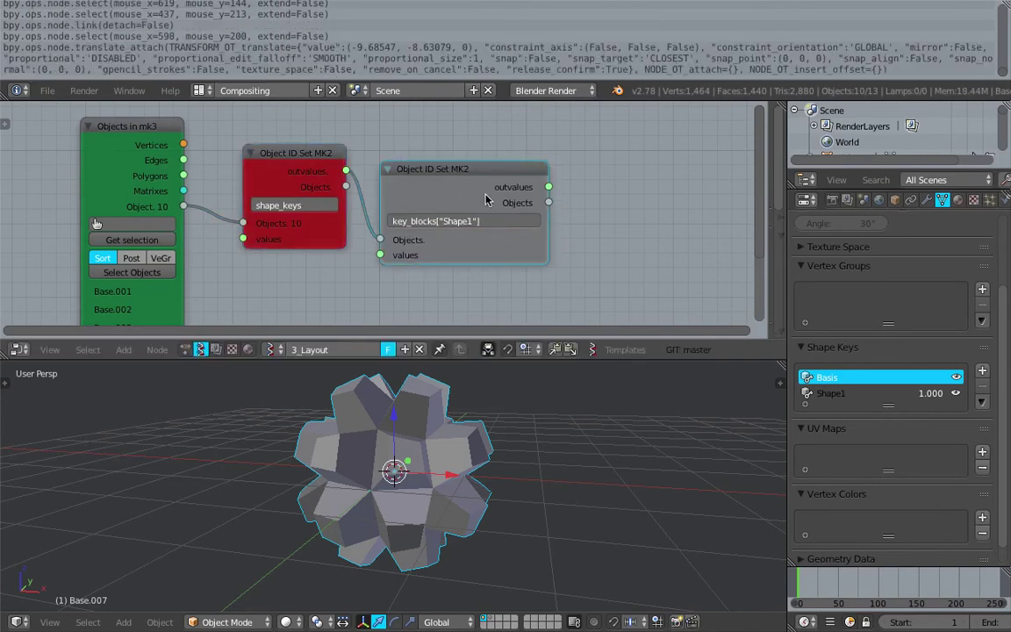
pyautogui.hotkey('shift', 'd')
pyautogui.click(694, 189)
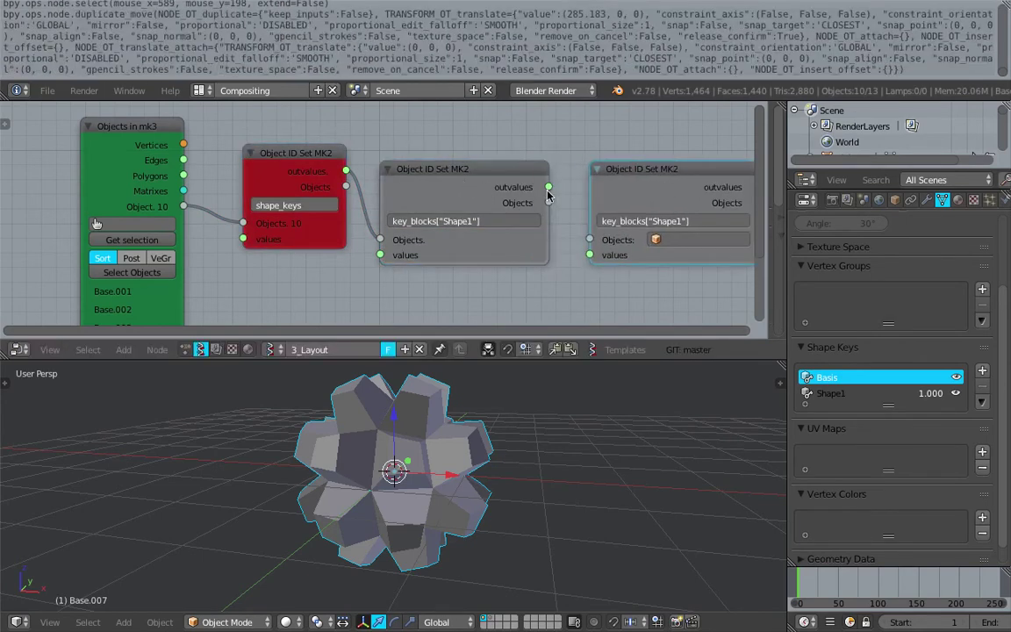
pyautogui.moveTo(548, 187); pyautogui.dragTo(593, 239)
# - Set the third Object ID Set MK2 node's property to value
pyautogui.click(652, 222)
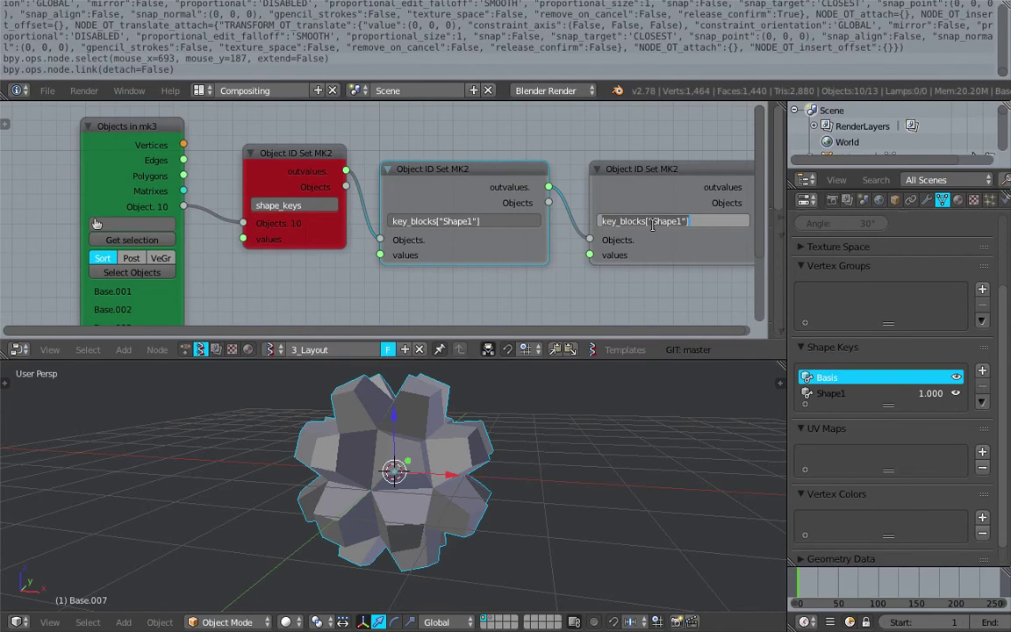
pyautogui.write('value')
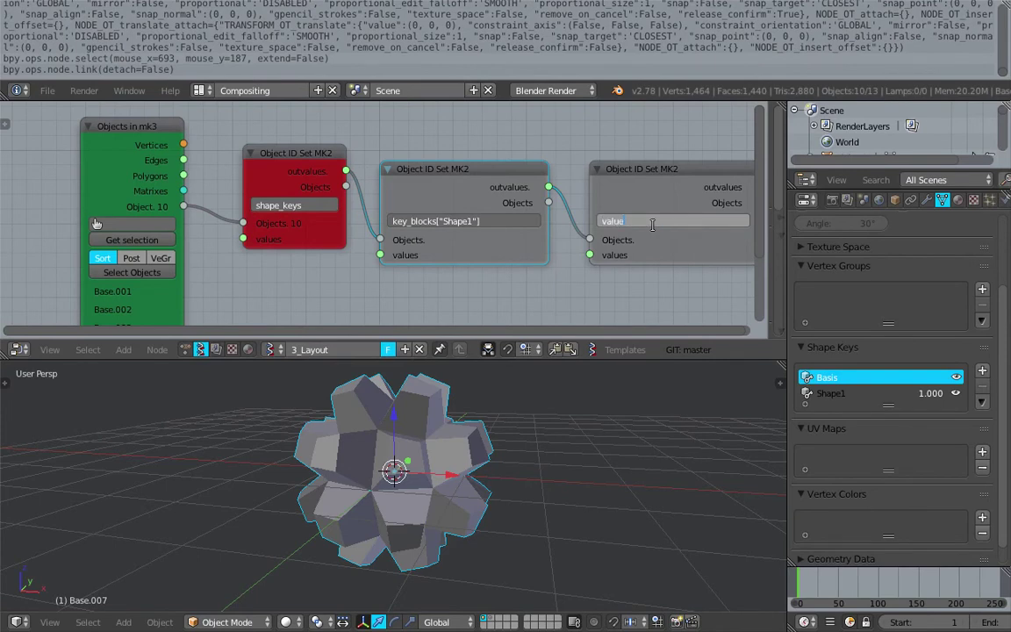
pyautogui.press('Return')
pyautogui.scroll(-1, 483, 256)
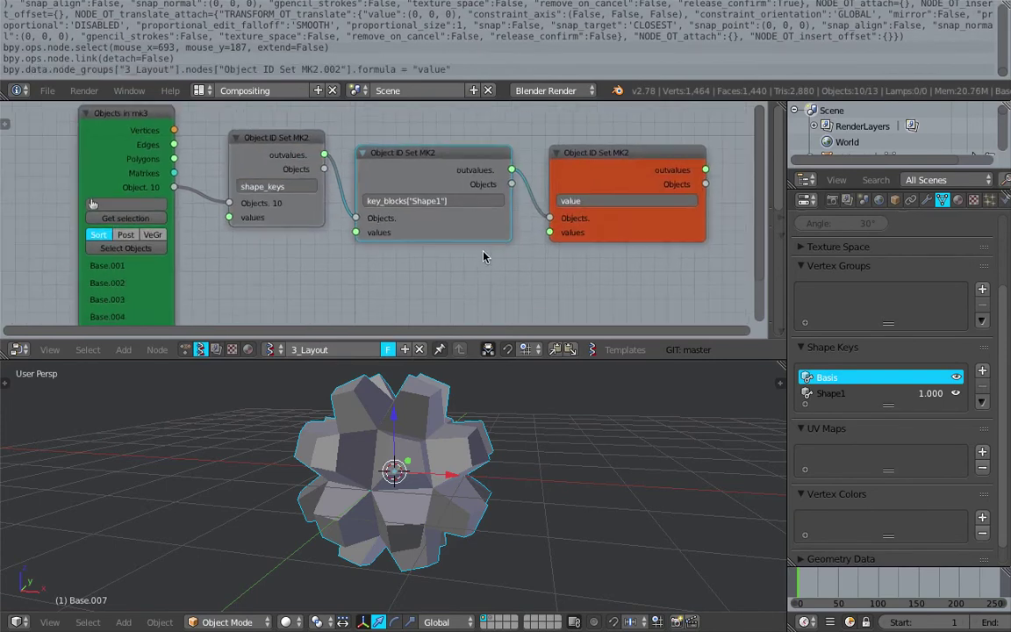
# - Narrow the third Object ID Set MK2 node and change its property to value =0
pyautogui.click(630, 195)
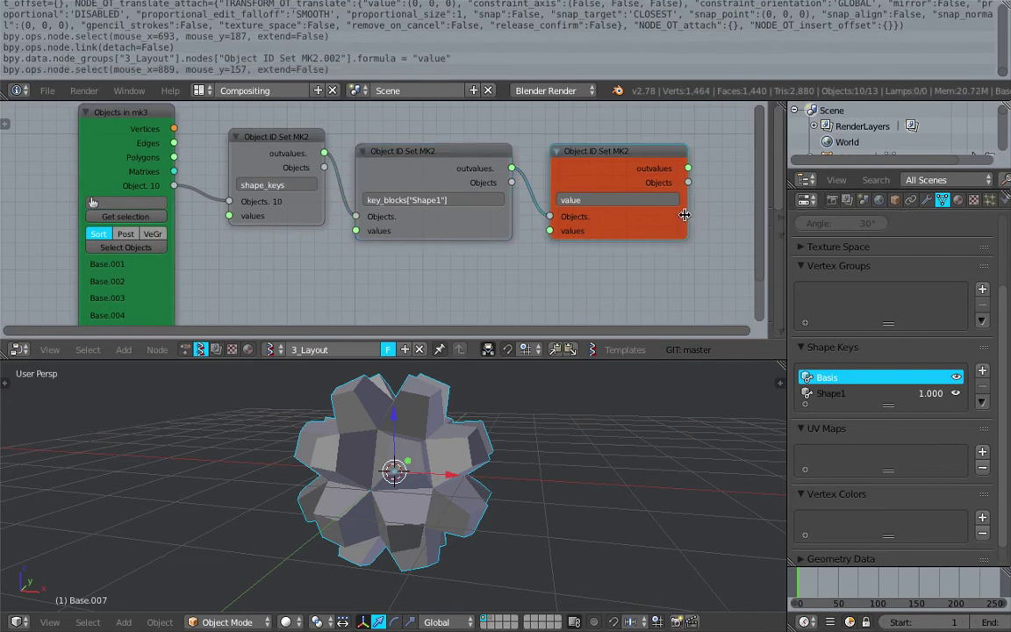
pyautogui.click(632, 198)
pyautogui.press('Return')
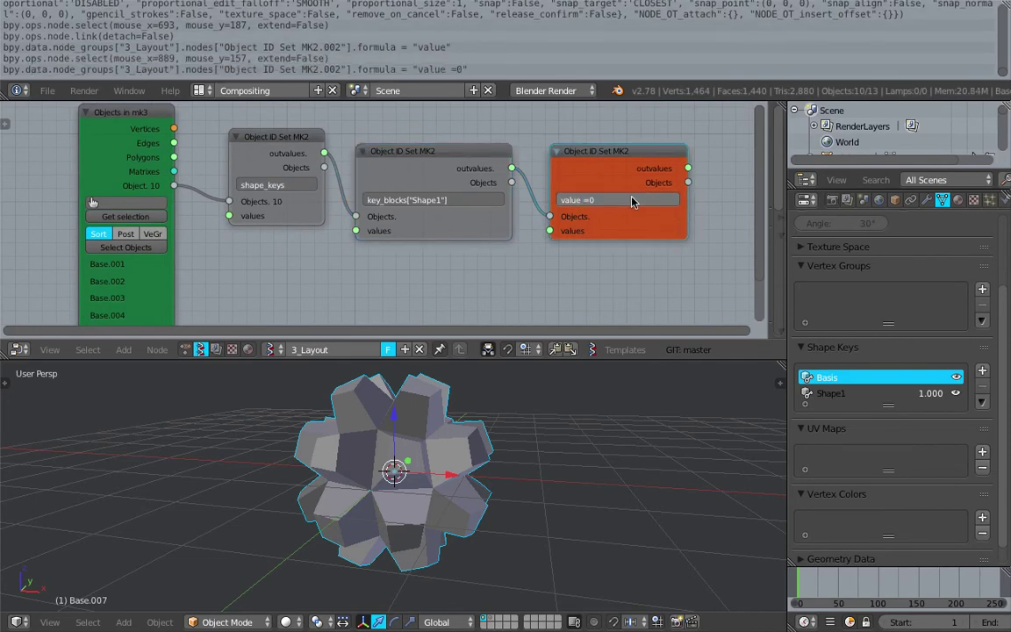
pyautogui.press('Return')
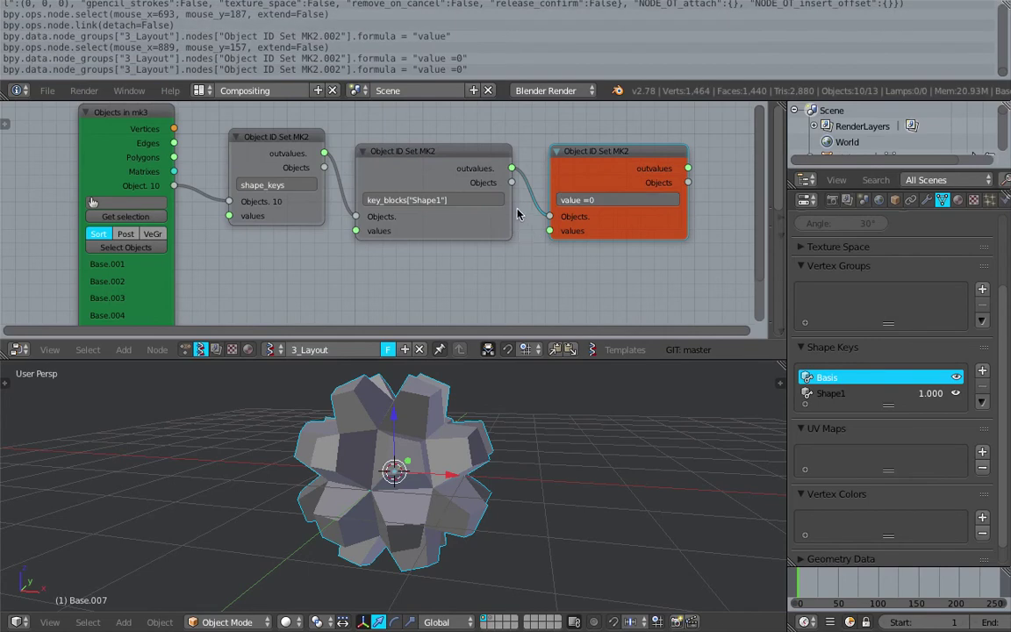
# - Check the Terminal for the Object ID Set MK2 error trace, then return to Blender and examine the Objects in mk3 object list
pyautogui.hotkey('ctrl', 'Left')
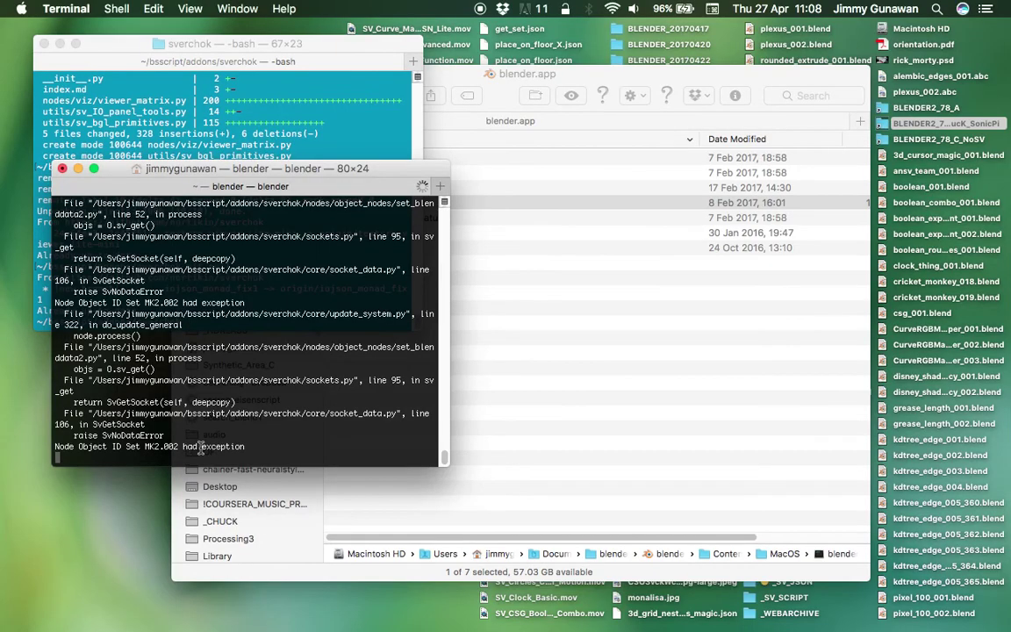
pyautogui.hotkey('ctrl', 'Right')
pyautogui.scroll(-4, 238, 222)
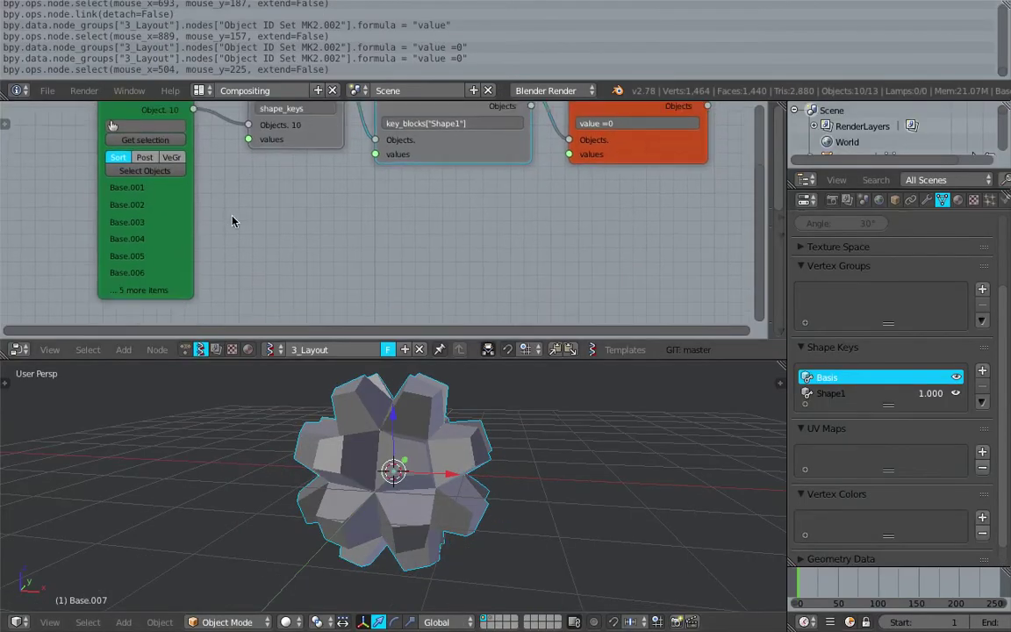
pyautogui.click(157, 295)
pyautogui.scroll(4, 243, 282)
pyautogui.hscroll(3, 243, 281)
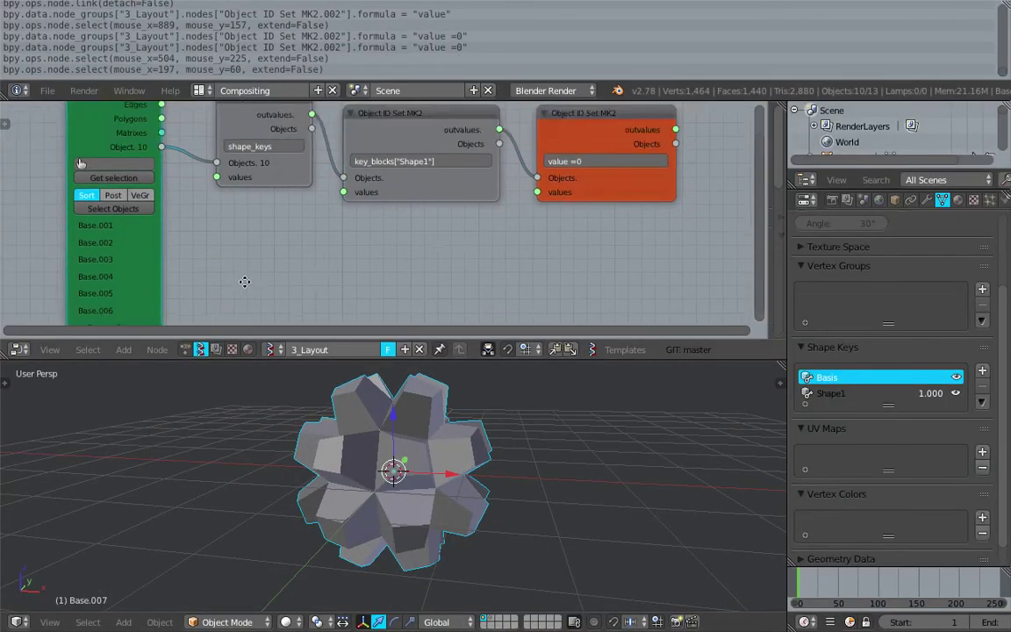
# - Shift the shape_keys node nearer to Objects in mk3, cut its link to the key_blocks node, and enlarge the node editor
pyautogui.moveTo(240, 158); pyautogui.dragTo(226, 160)
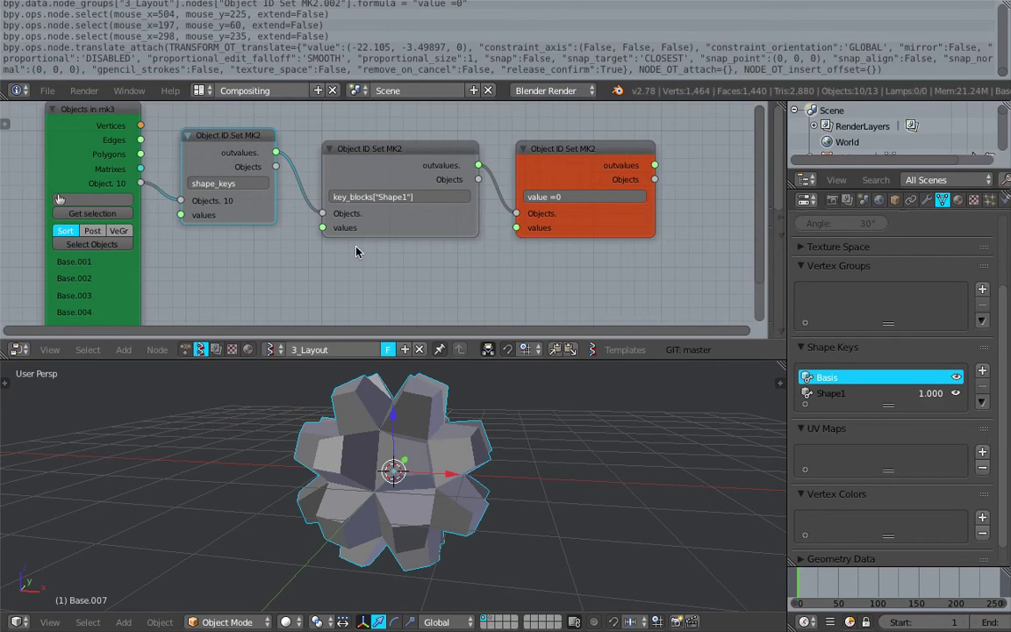
pyautogui.scroll(-2, 320, 222)
pyautogui.moveTo(323, 201); pyautogui.dragTo(275, 135)
pyautogui.scroll(-2, 383, 206)
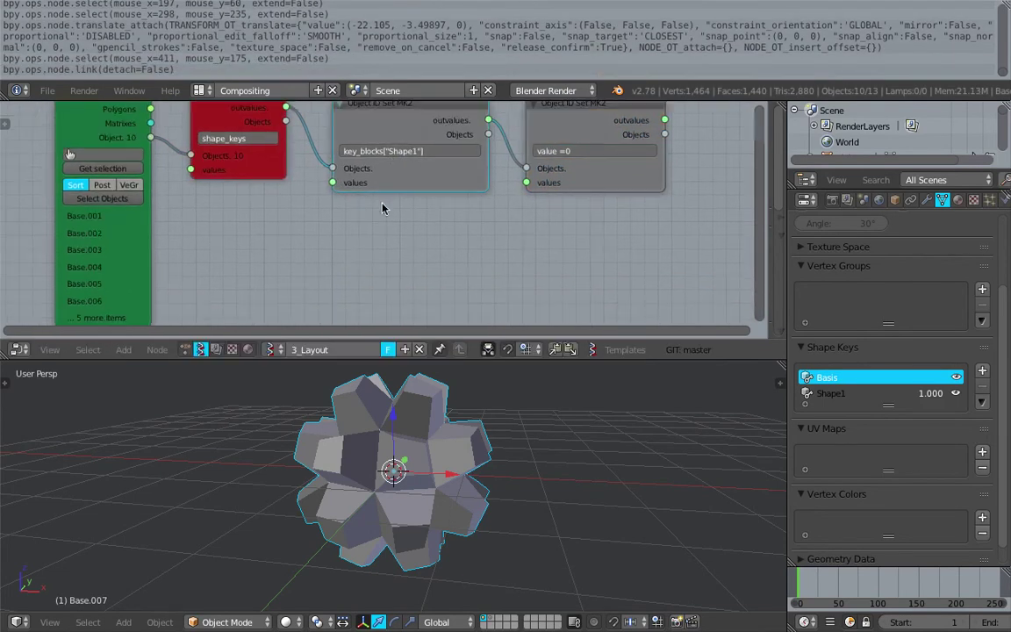
pyautogui.scroll(3, 380, 211)
pyautogui.hscroll(-2, 379, 211)
pyautogui.keyDown('ctrl'); pyautogui.moveTo(356, 185); pyautogui.dragTo(349, 221); pyautogui.keyUp('ctrl')
pyautogui.moveTo(351, 226); pyautogui.dragTo(328, 180, button='middle')
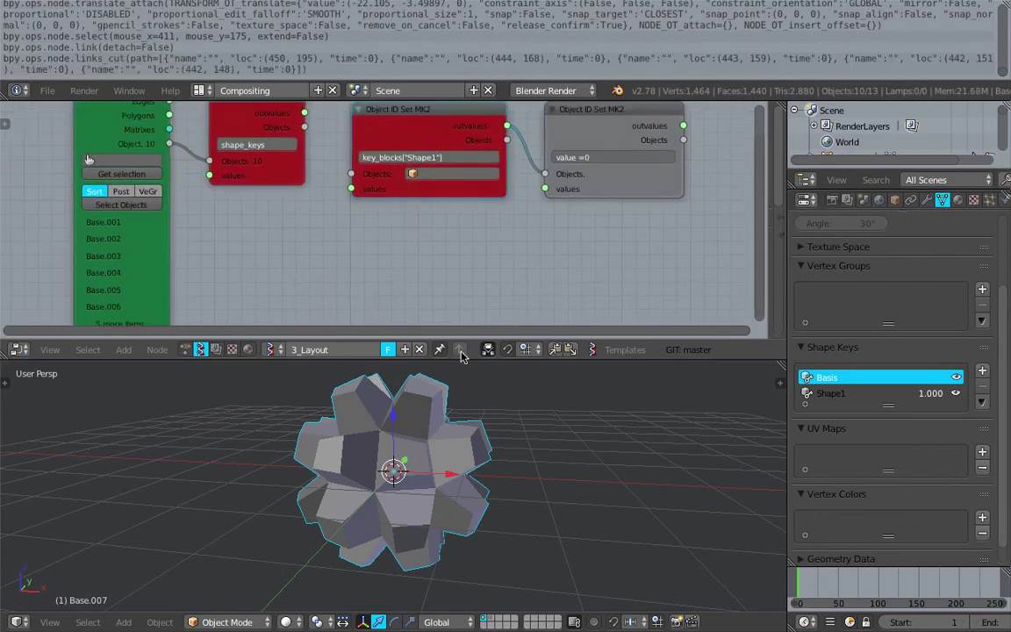
pyautogui.moveTo(461, 359); pyautogui.dragTo(460, 485)
pyautogui.hotkey('shift', 'a')
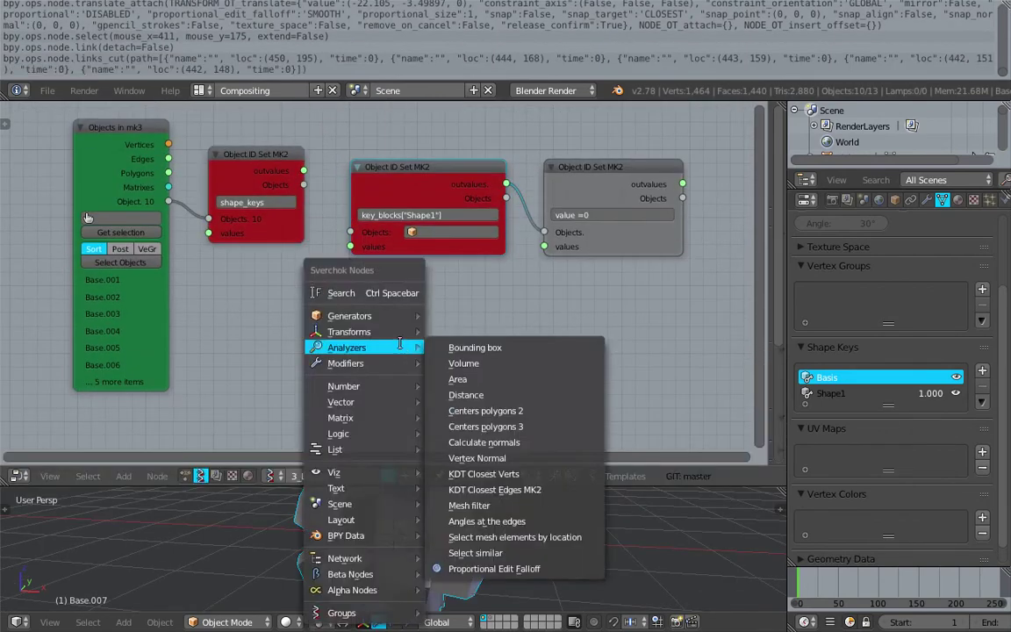
pyautogui.press('s')
pyautogui.press('Escape')
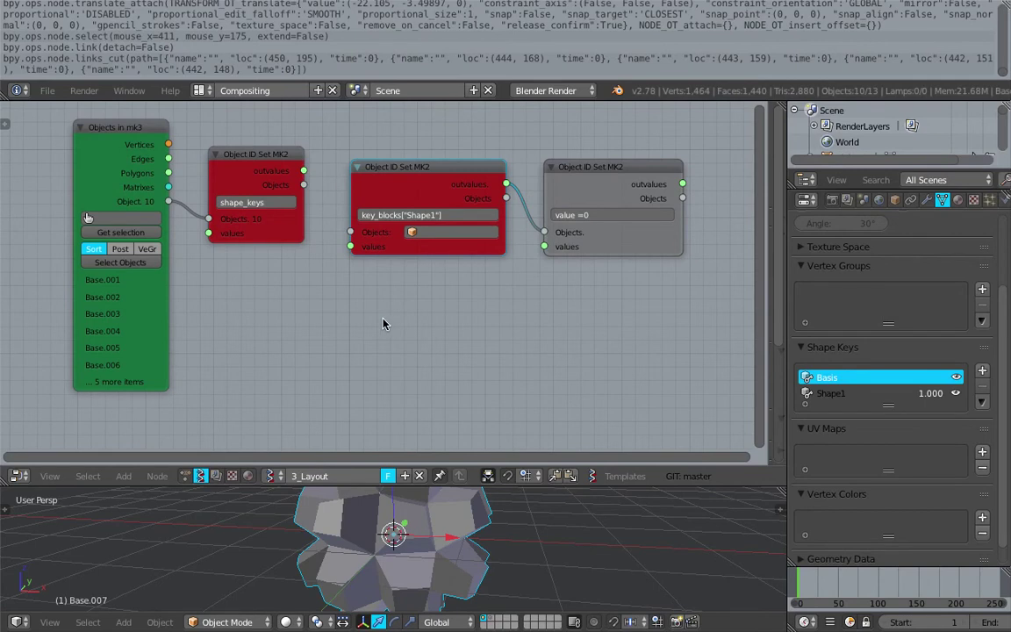
# - Add a Stethoscope MK2 node below the key_blocks node and feed it the shape_keys node's outvalues
pyautogui.hotkey('shift', 'a')
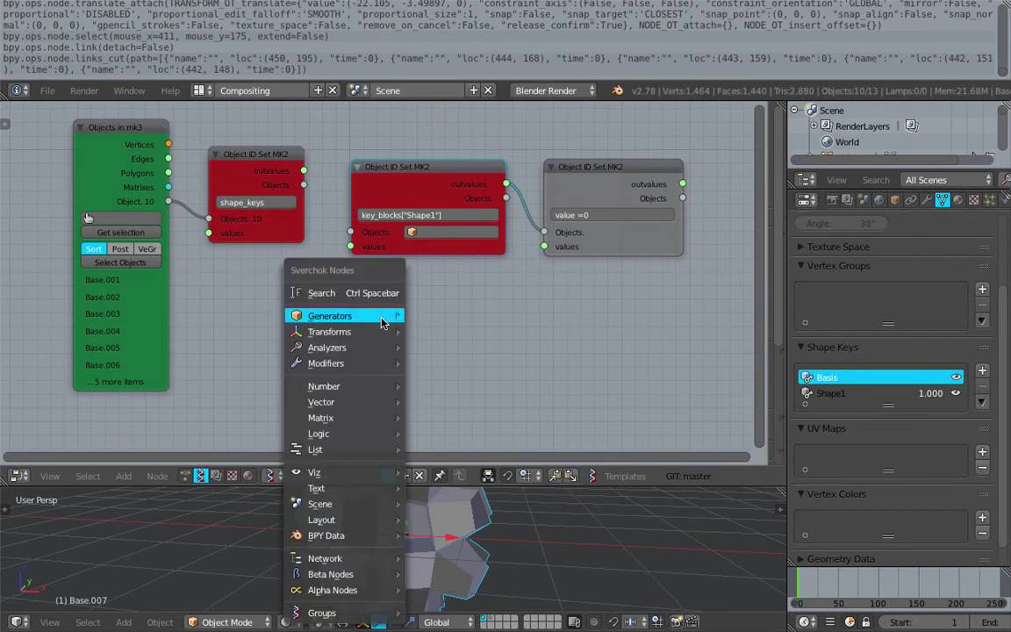
pyautogui.click(388, 293)
pyautogui.write('ste')
pyautogui.click(423, 322)
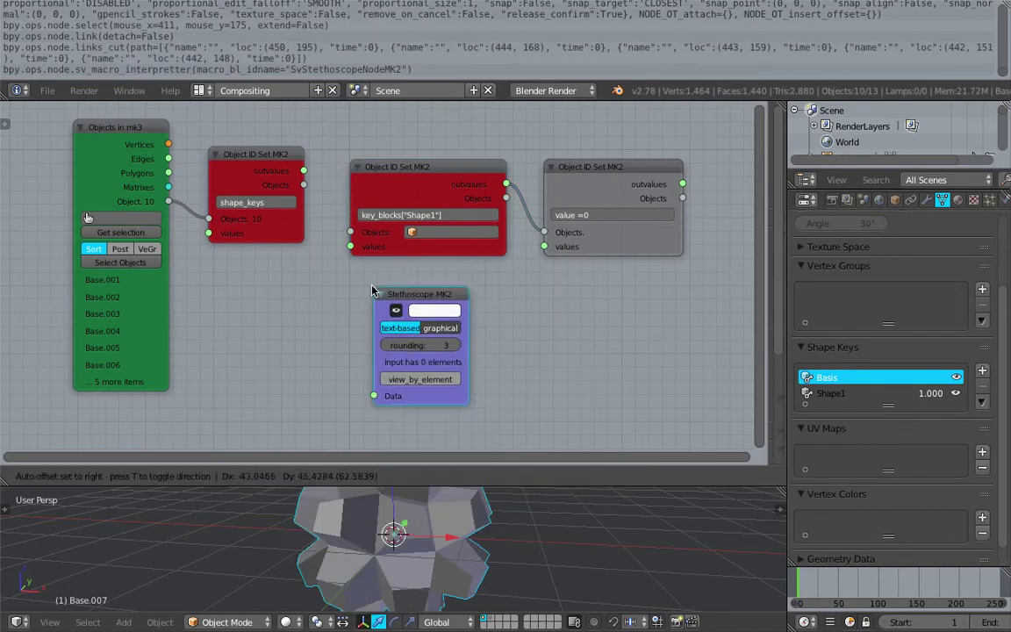
pyautogui.click(373, 294)
pyautogui.moveTo(304, 171); pyautogui.dragTo(374, 396)
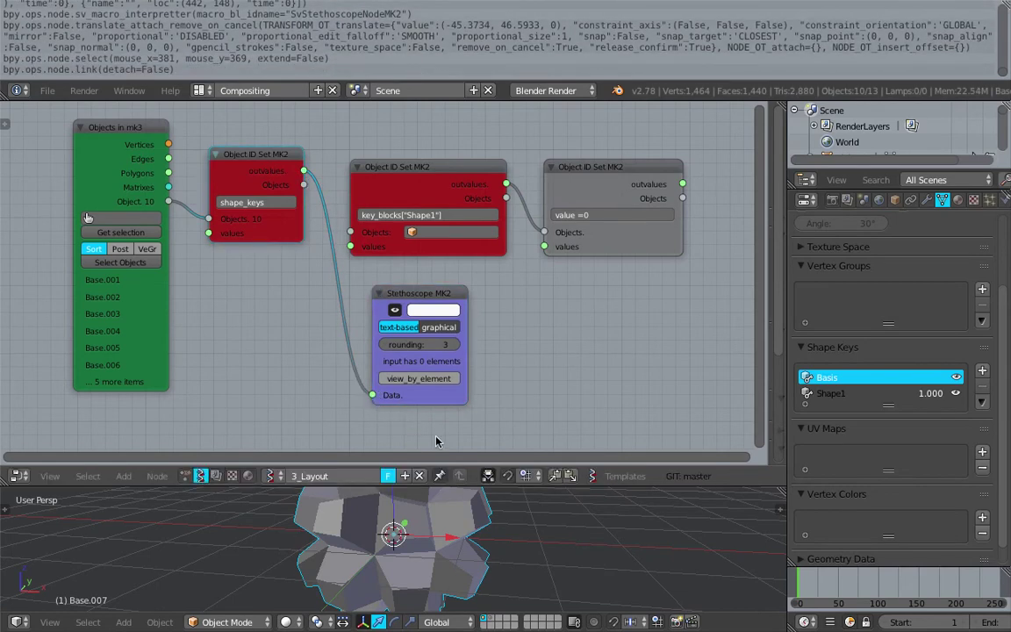
# - Select only Base.007 in the 3D view and move the timeline to frame 44
pyautogui.click(471, 522)
pyautogui.rightClick(471, 522)
pyautogui.click(834, 581)
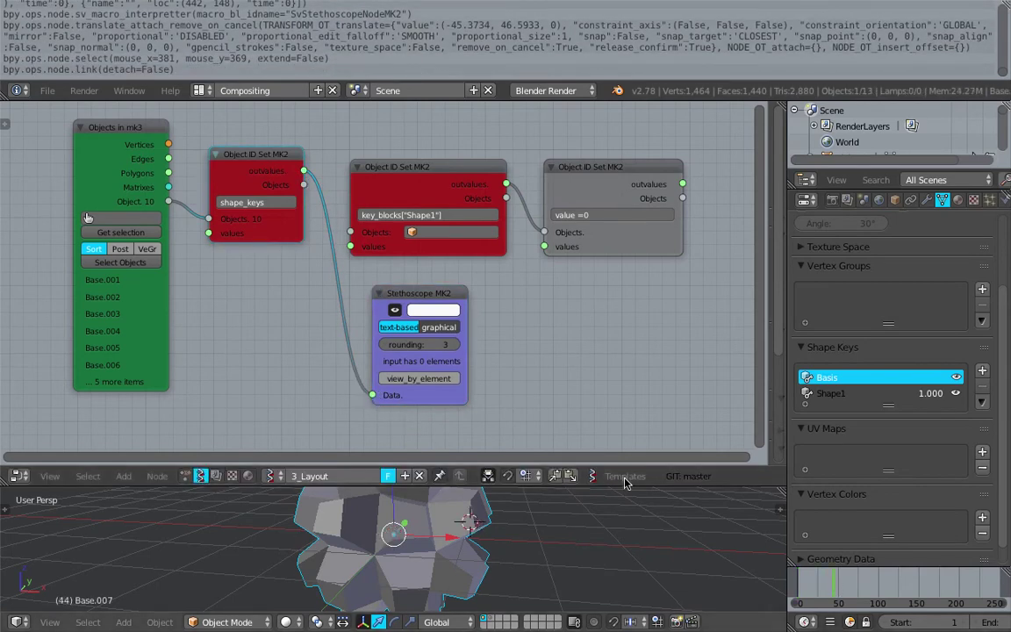
# - Switch to Terminal and widen the blender session window to examine the Object ID Set MK2 error trace
pyautogui.hscroll(-8, 309, 313)
pyautogui.hotkey('ctrl', 'Left')
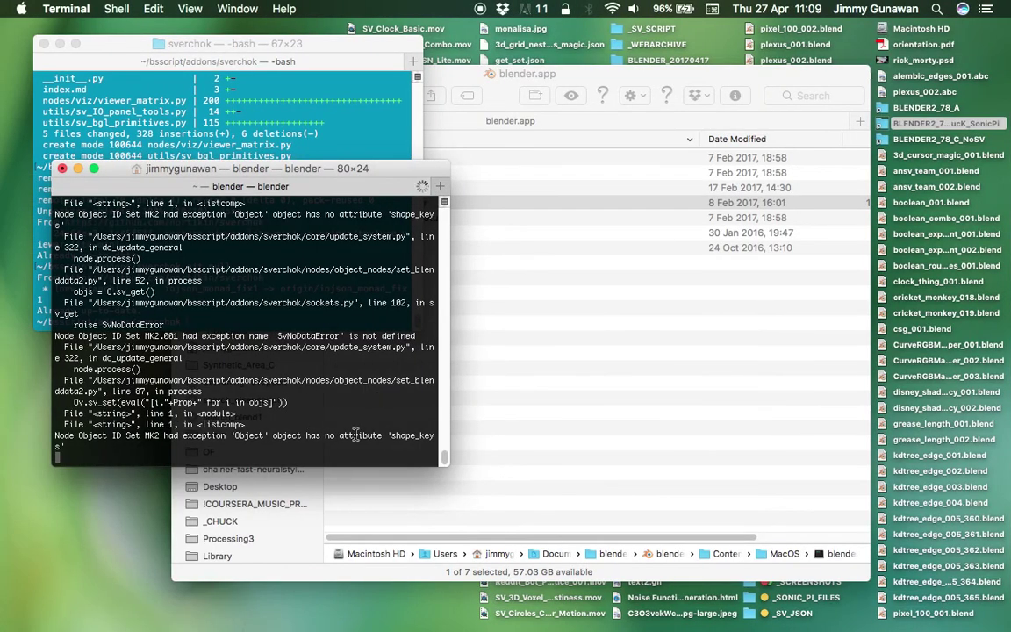
pyautogui.moveTo(449, 422); pyautogui.dragTo(522, 422)
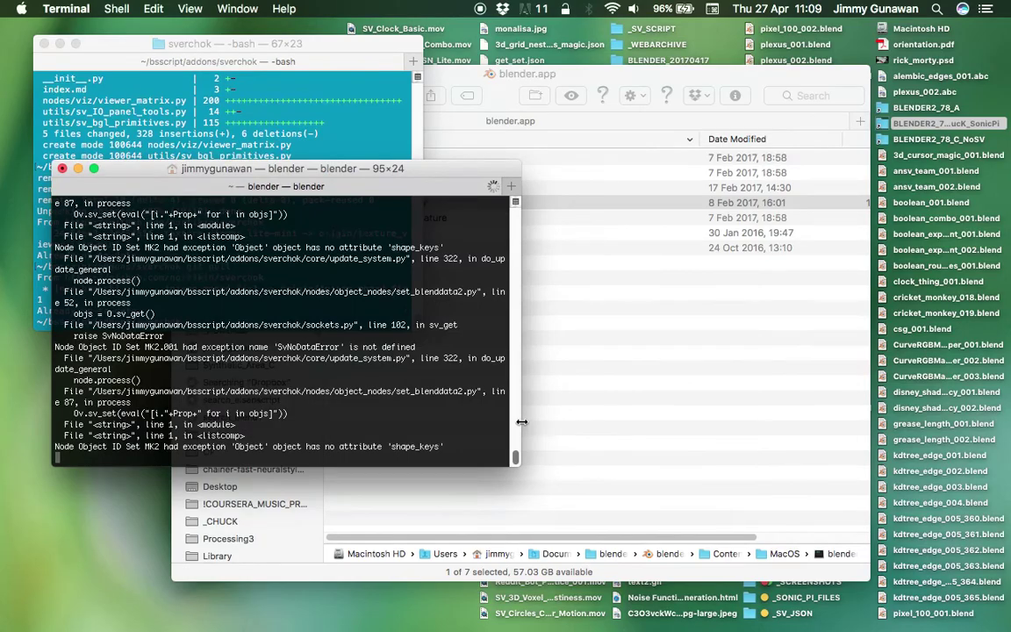
# - Switch back to Blender and load the selected Base.007 into the Objects in mk3 node
pyautogui.hotkey('ctrl', 'Right')
pyautogui.hscroll(8, 284, 360)
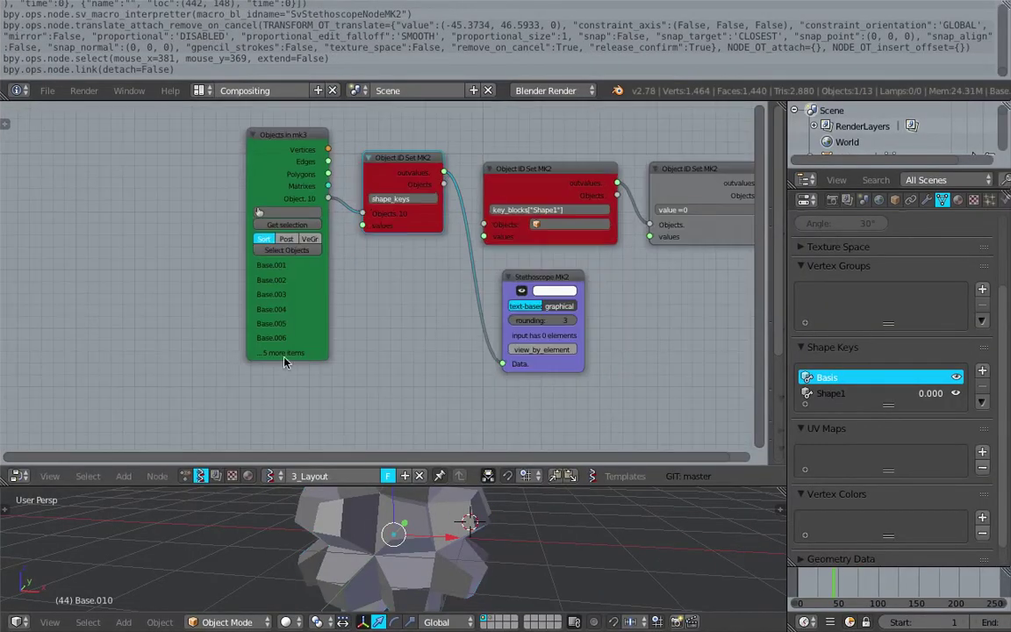
pyautogui.click(287, 225)
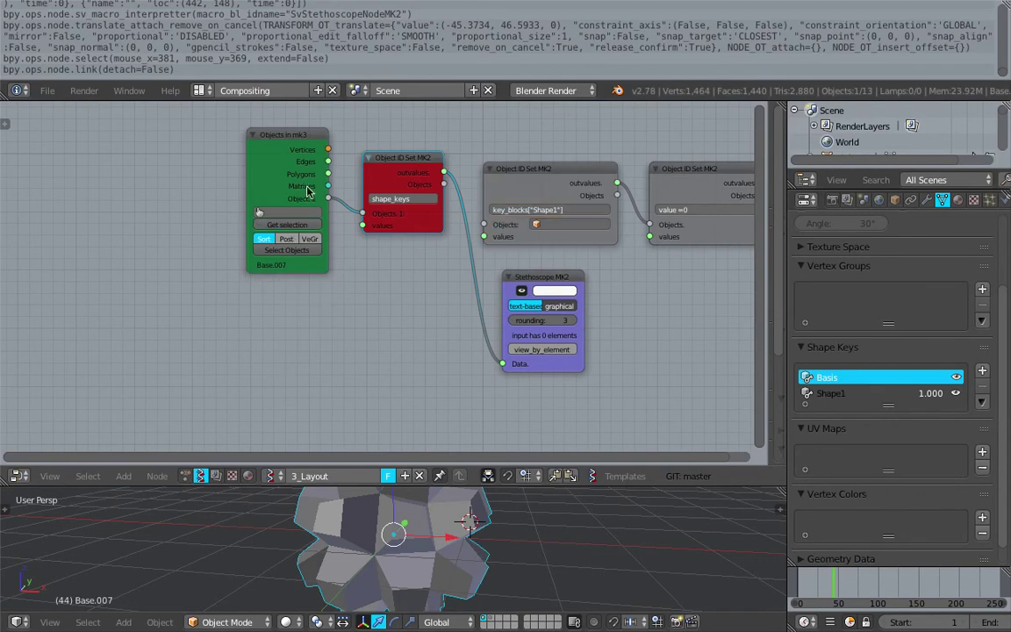
# - Move the Objects in mk3 node farther from the shape_keys node and save the blend file
pyautogui.moveTo(285, 172); pyautogui.dragTo(235, 183)
pyautogui.hscroll(2, 264, 211)
pyautogui.hotkey('ctrl', 's')
pyautogui.click(288, 234)
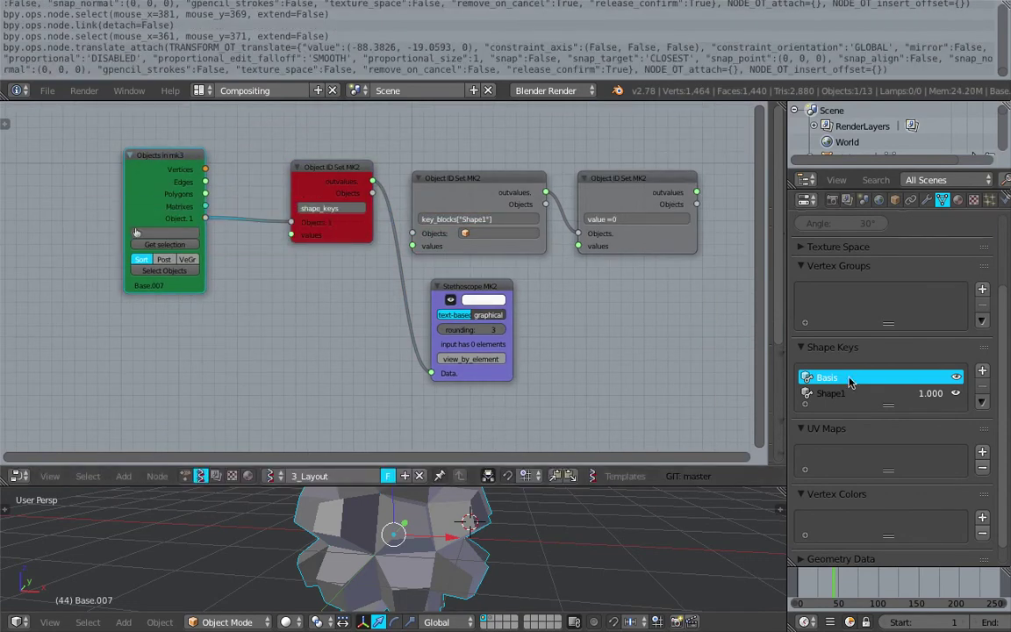
# - Set the Shape1 key of Base.007 to 0.8
pyautogui.click(931, 393)
pyautogui.click(929, 417)
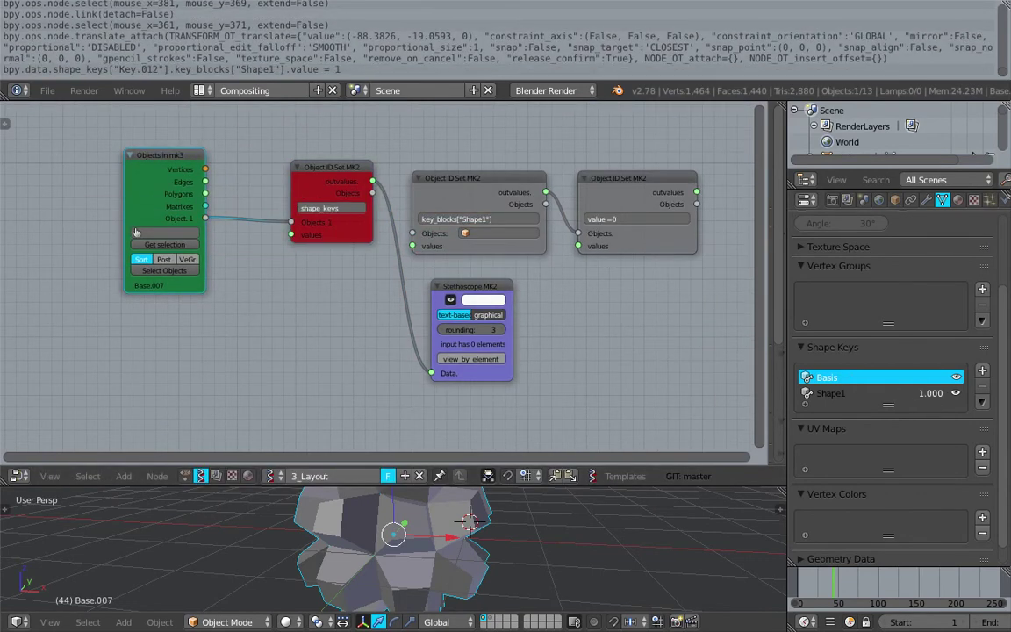
pyautogui.moveTo(949, 396); pyautogui.dragTo(943, 397)
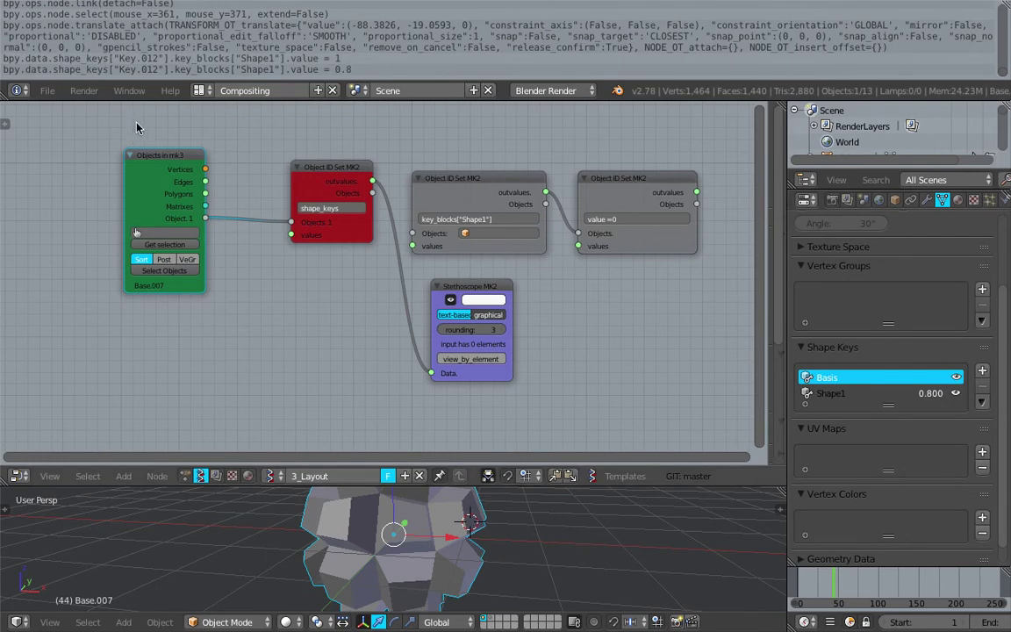
# - Try shape_keys[:] as the property of the first Object ID Set MK2 node and shift Objects in mk3 closer to it
pyautogui.scroll(1, 136, 128)
pyautogui.scroll(1, 154, 163)
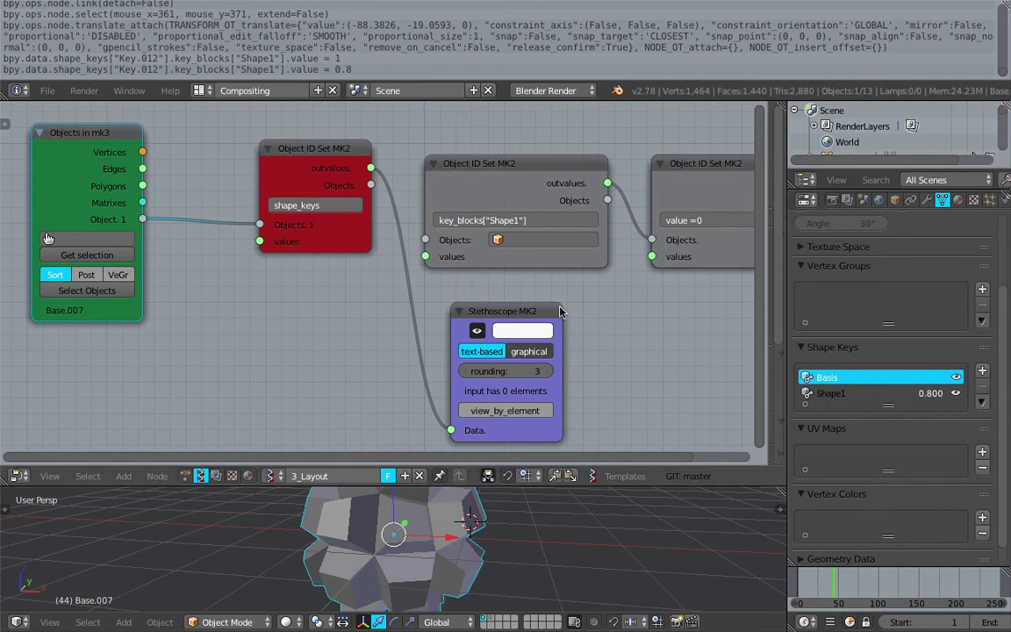
pyautogui.click(339, 207)
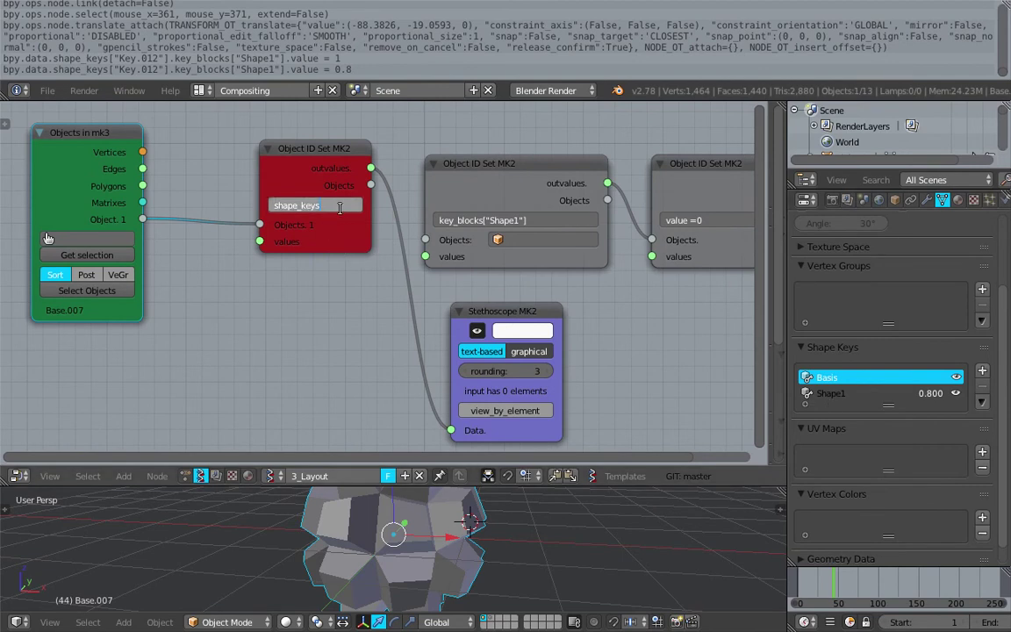
pyautogui.press('Return')
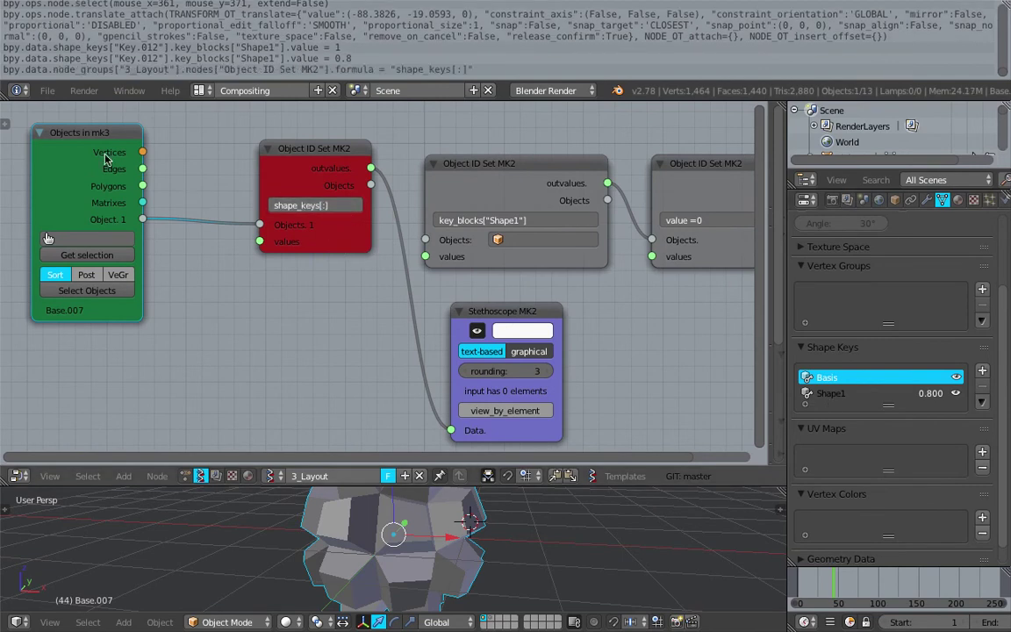
pyautogui.moveTo(105, 158); pyautogui.dragTo(120, 159)
pyautogui.click(297, 205)
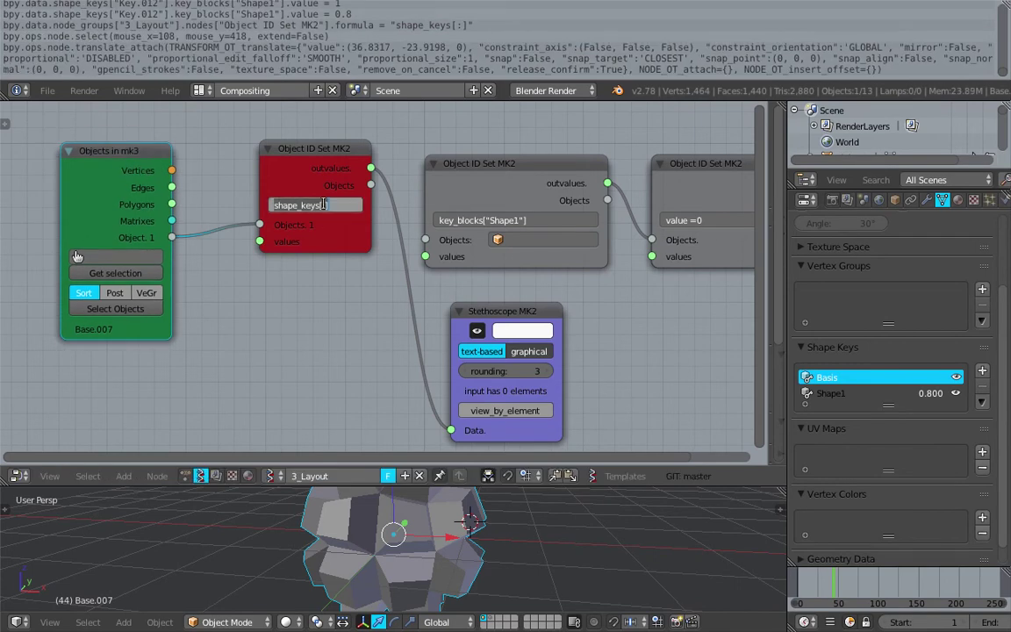
pyautogui.click(311, 287)
# - Pick Base.010 in the 3D view and change the first Object ID Set MK2 node's property to data.shape_keys
pyautogui.rightClick(392, 524)
pyautogui.click(276, 206)
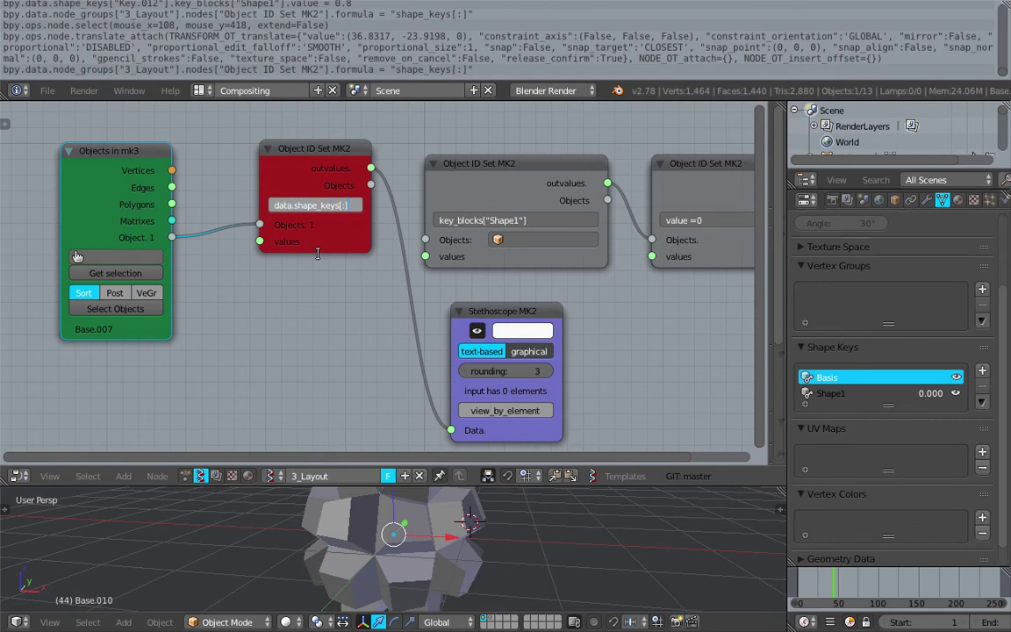
pyautogui.press('BackSpace')
pyautogui.press('Return')
pyautogui.press('Home')
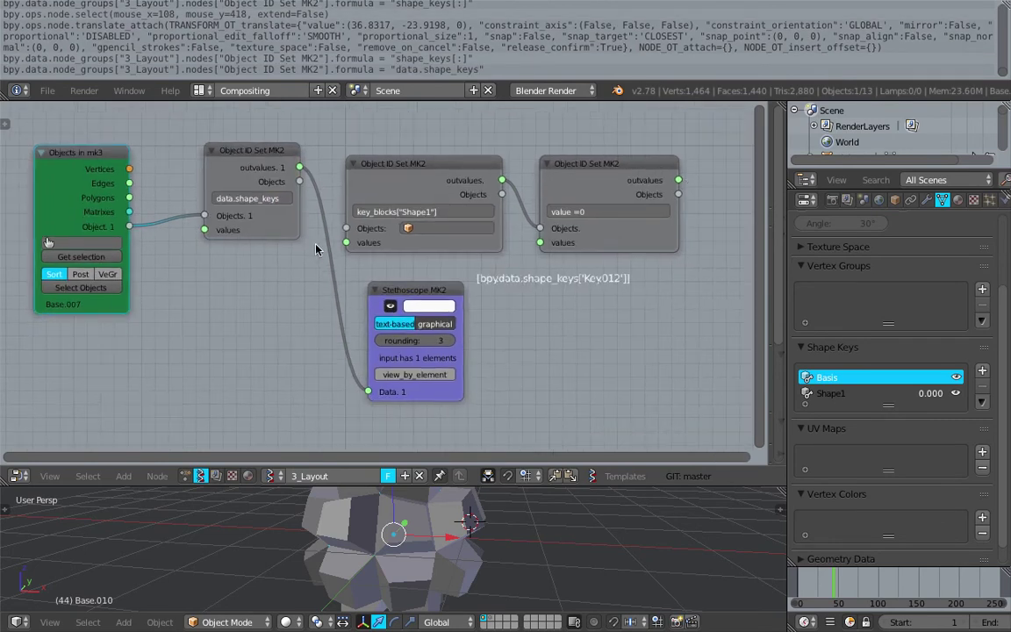
# - Delete the Stethoscope node and link the data.shape_keys node's outvalues to the Objects input of the key_blocks node
pyautogui.click(389, 289)
pyautogui.press('x')
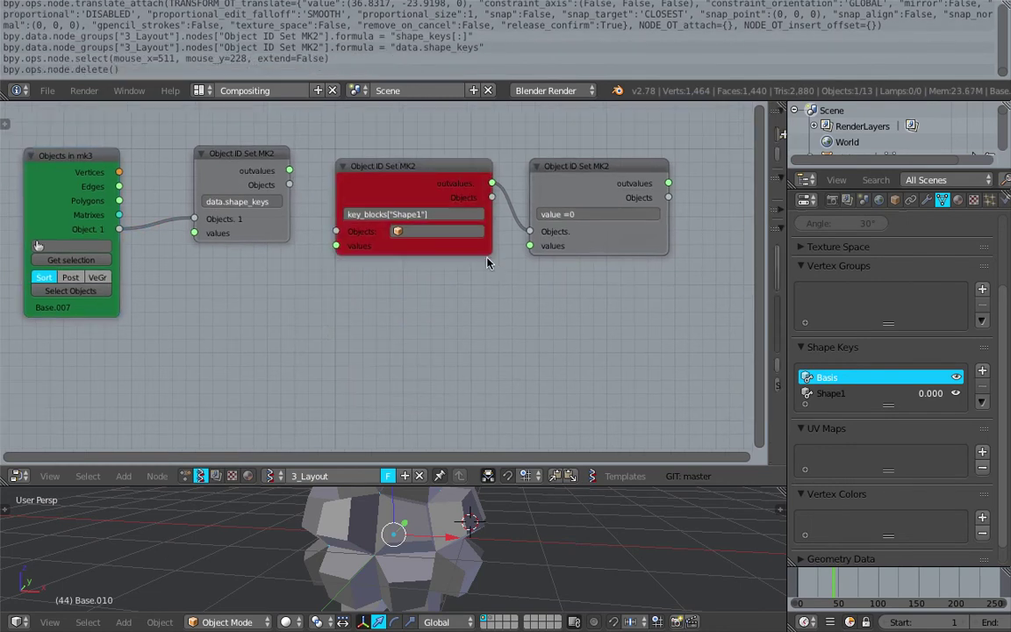
pyautogui.click(393, 184)
pyautogui.moveTo(393, 185); pyautogui.dragTo(375, 185)
pyautogui.moveTo(290, 170); pyautogui.dragTo(318, 231)
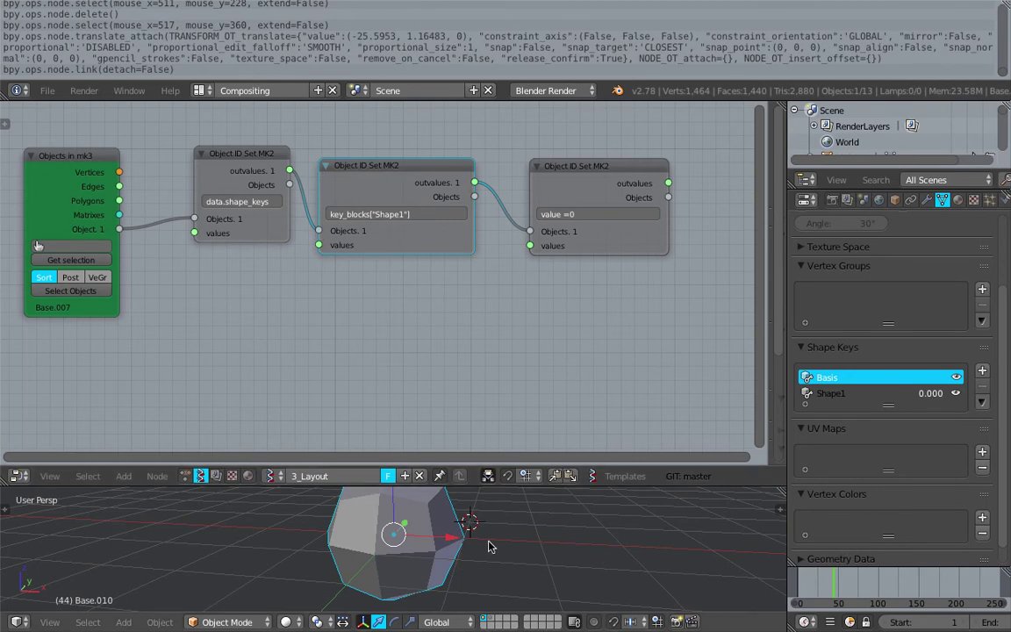
# - Enlarge the 3D view and move the three Object ID Set MK2 nodes closer to Objects in mk3
pyautogui.moveTo(479, 488); pyautogui.dragTo(478, 440)
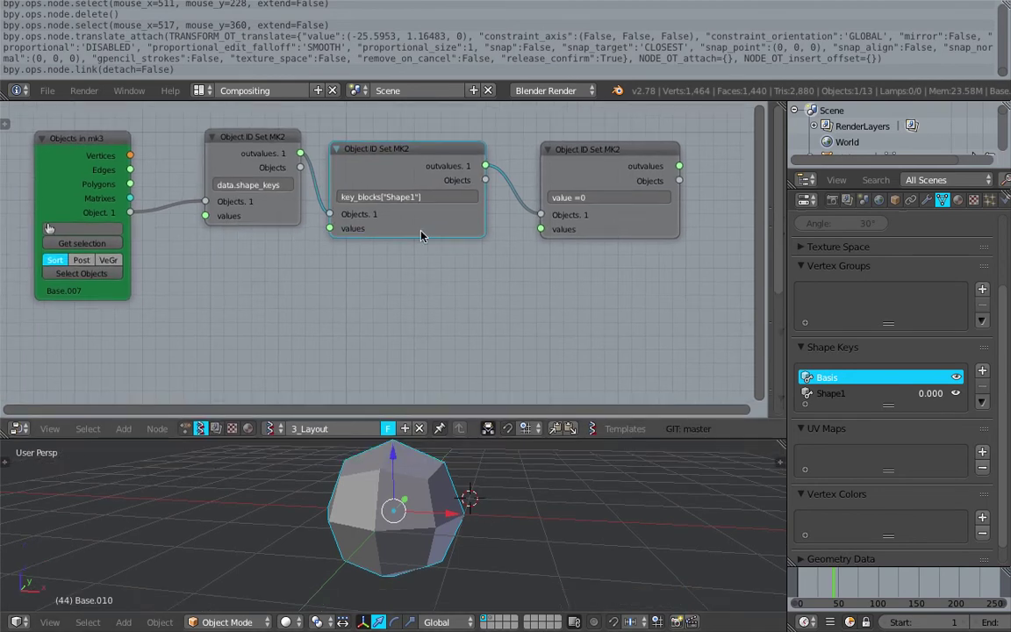
pyautogui.moveTo(356, 216); pyautogui.dragTo(376, 220)
pyautogui.moveTo(248, 159); pyautogui.dragTo(220, 184)
pyautogui.moveTo(388, 169); pyautogui.dragTo(362, 173)
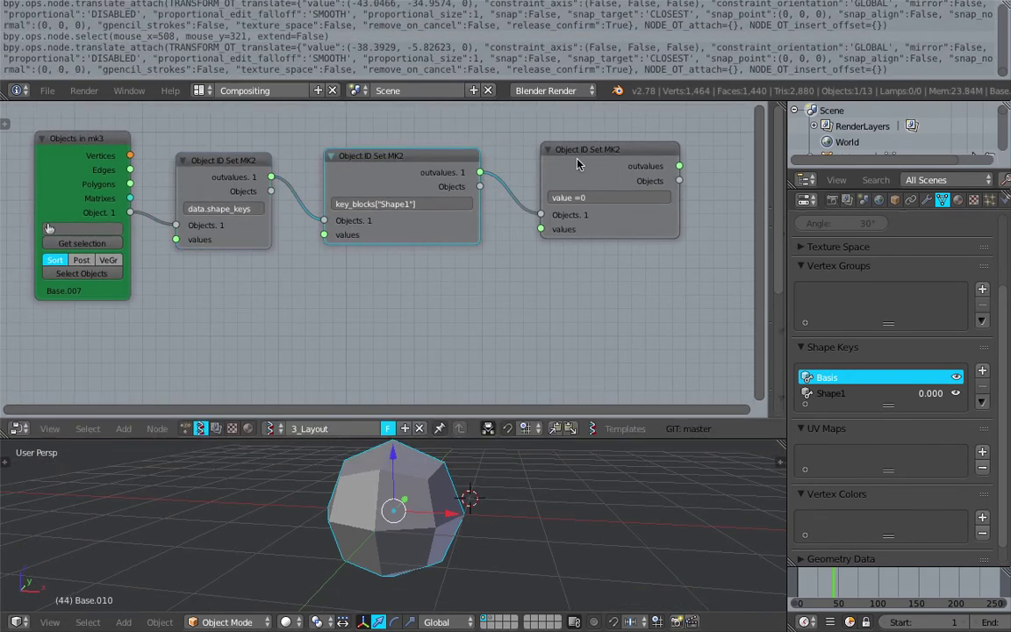
pyautogui.moveTo(582, 163); pyautogui.dragTo(562, 157)
# - Change the last Object ID Set MK2 node's property to value =1 and shift it nearer to the key_blocks node
pyautogui.click(585, 192)
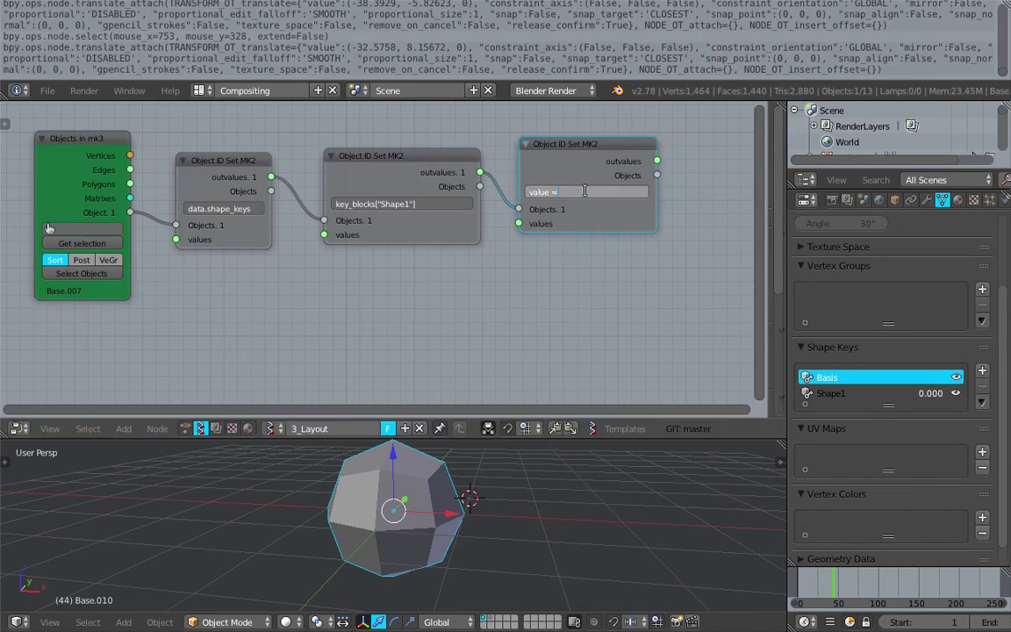
pyautogui.write('1')
pyautogui.press('Return')
pyautogui.scroll(-2, 523, 373)
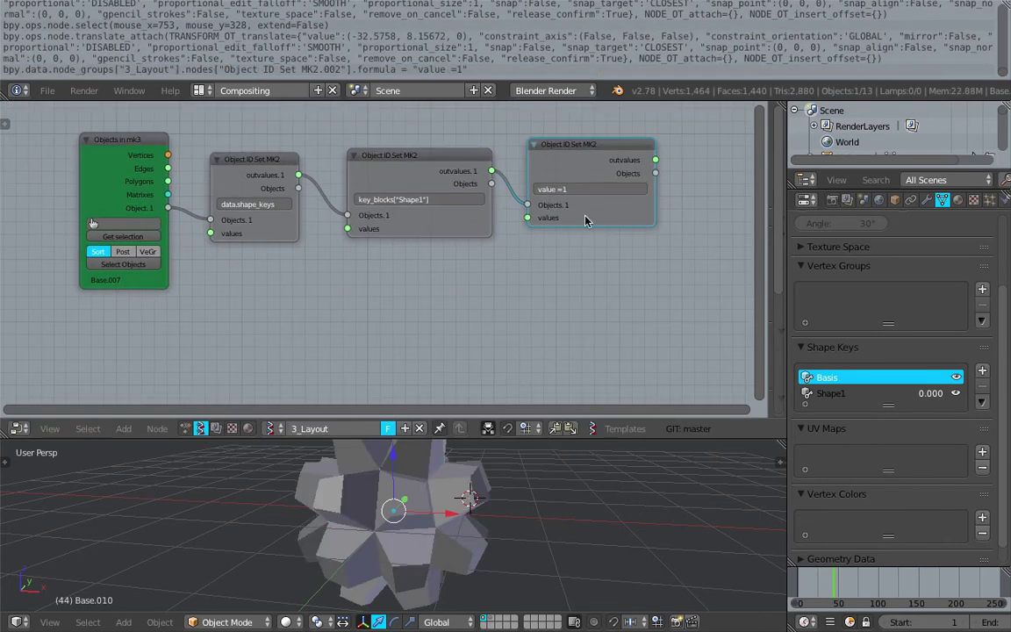
pyautogui.moveTo(587, 221); pyautogui.dragTo(570, 226)
pyautogui.moveTo(107, 189); pyautogui.dragTo(147, 182, button='middle')
pyautogui.click(272, 178)
pyautogui.hotkey('shift', 'd')
pyautogui.click(254, 302)
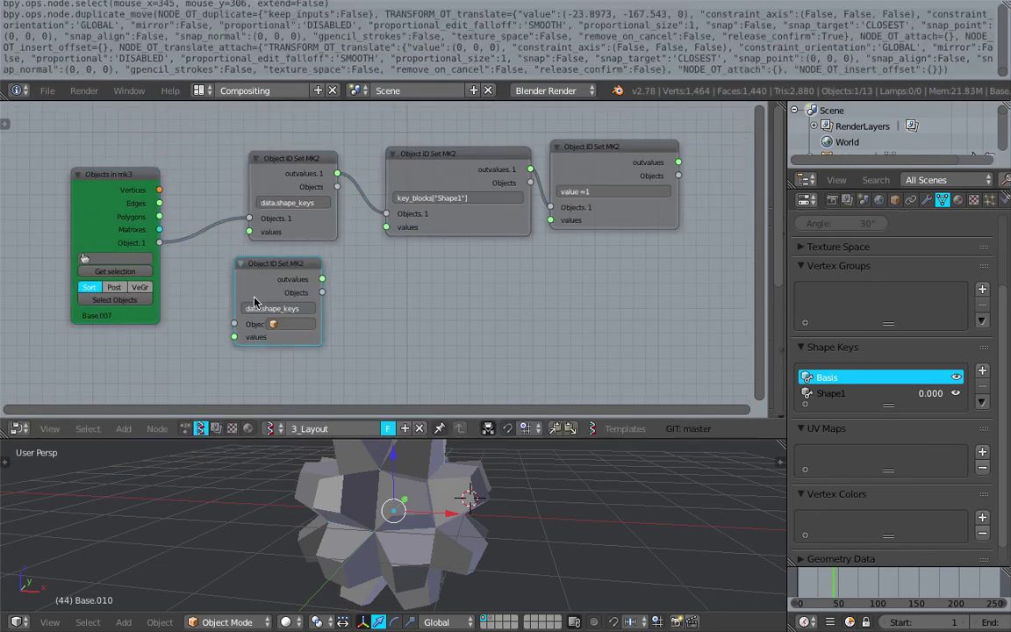
pyautogui.moveTo(159, 244); pyautogui.dragTo(180, 271)
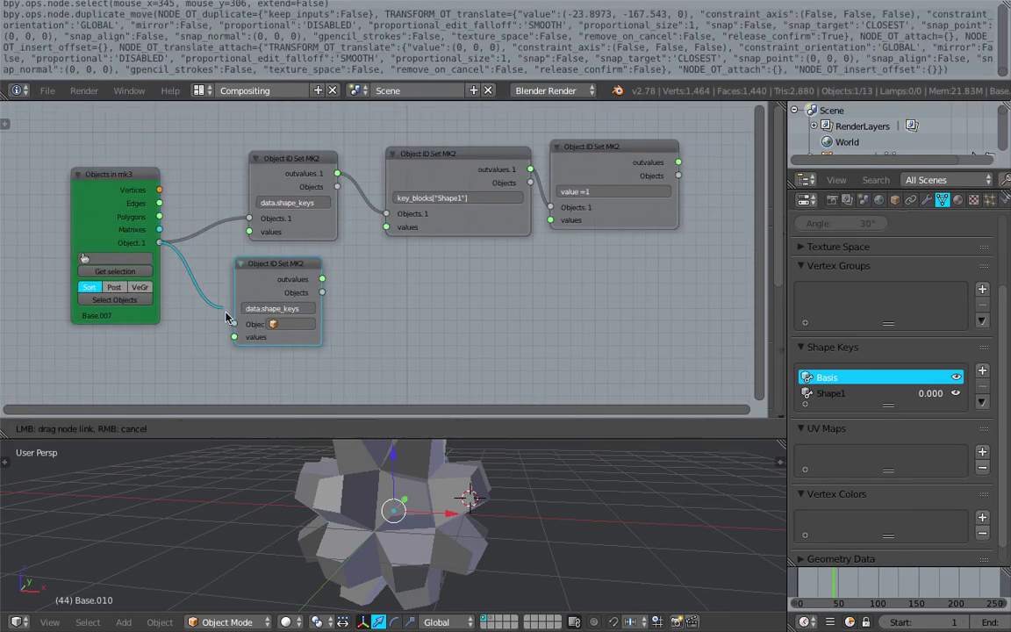
pyautogui.moveTo(226, 324); pyautogui.dragTo(232, 324)
pyautogui.click(298, 258)
pyautogui.press('x')
# - Add a new Object ID Set MK2 node below data.shape_keys and feed its Objects input from Objects in mk3
pyautogui.press('space')
pyautogui.write('set')
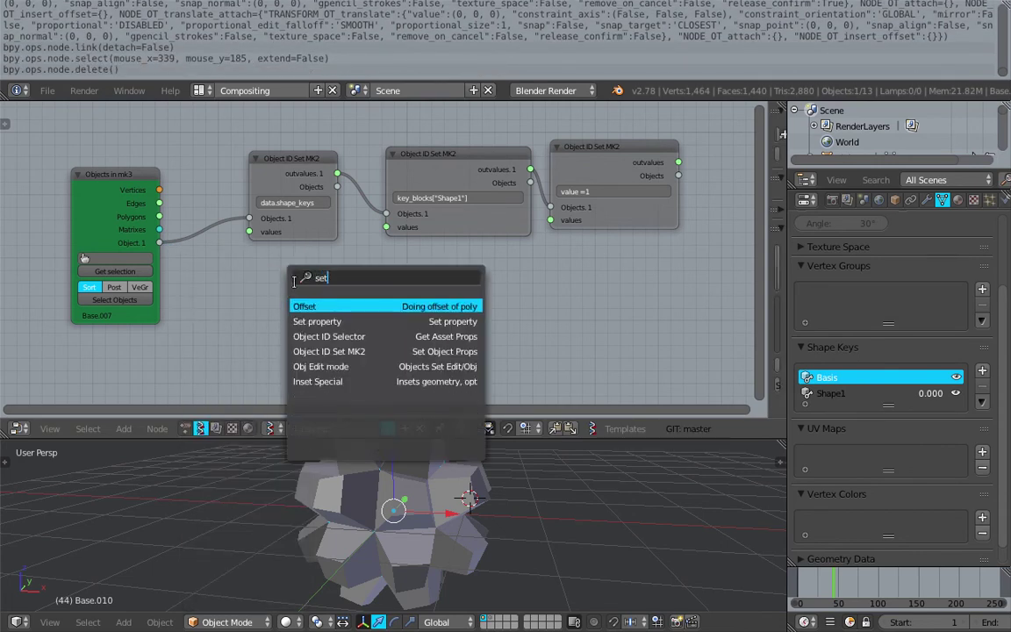
pyautogui.click(349, 351)
pyautogui.click(294, 303)
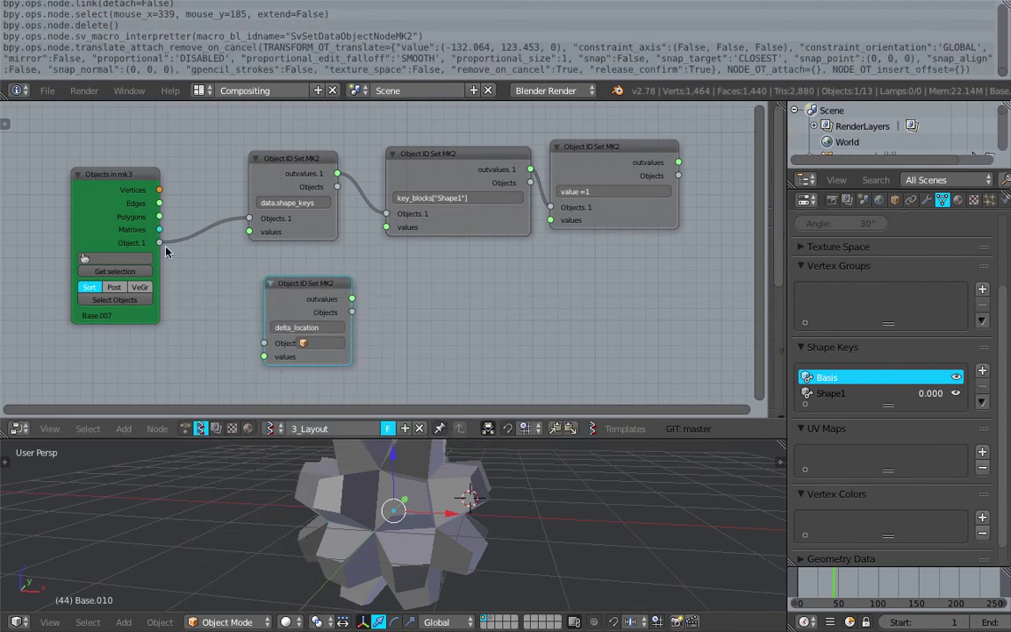
pyautogui.moveTo(161, 244); pyautogui.dragTo(264, 344)
# - Add a Line MK2 node below Objects in mk3 and link its Vertices to the delta_location node's values
pyautogui.scroll(1, 366, 272)
pyautogui.moveTo(353, 290); pyautogui.dragTo(436, 265, button='middle')
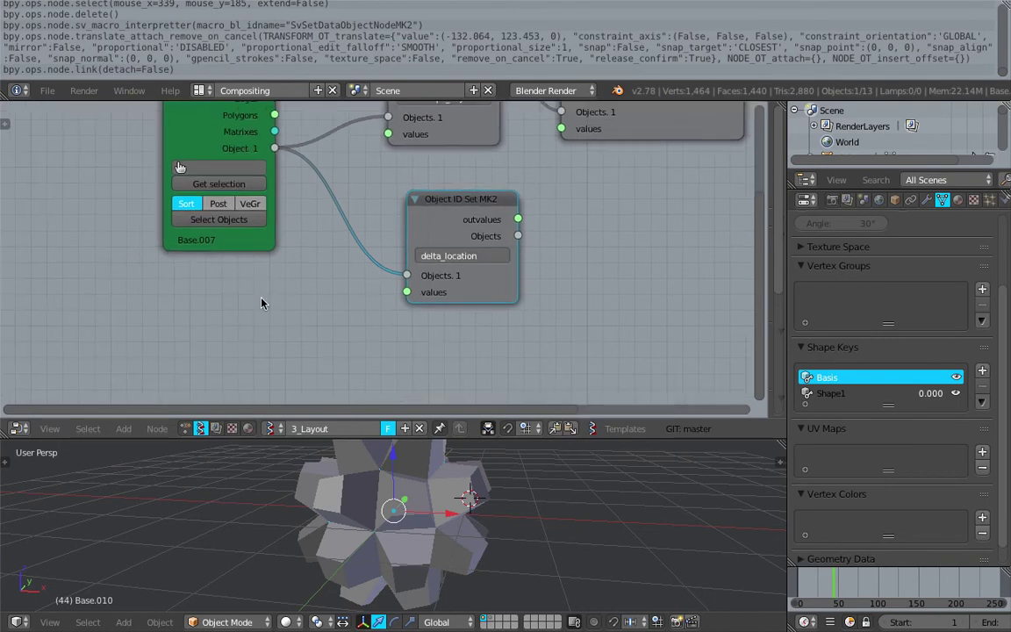
pyautogui.press('space')
pyautogui.write('line')
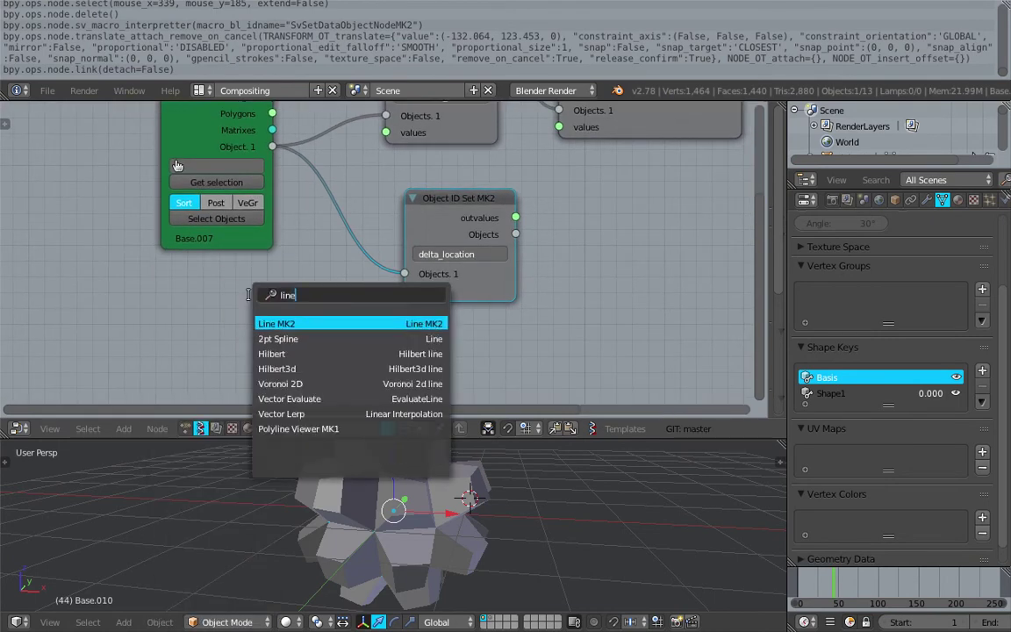
pyautogui.press('Return')
pyautogui.click(155, 265)
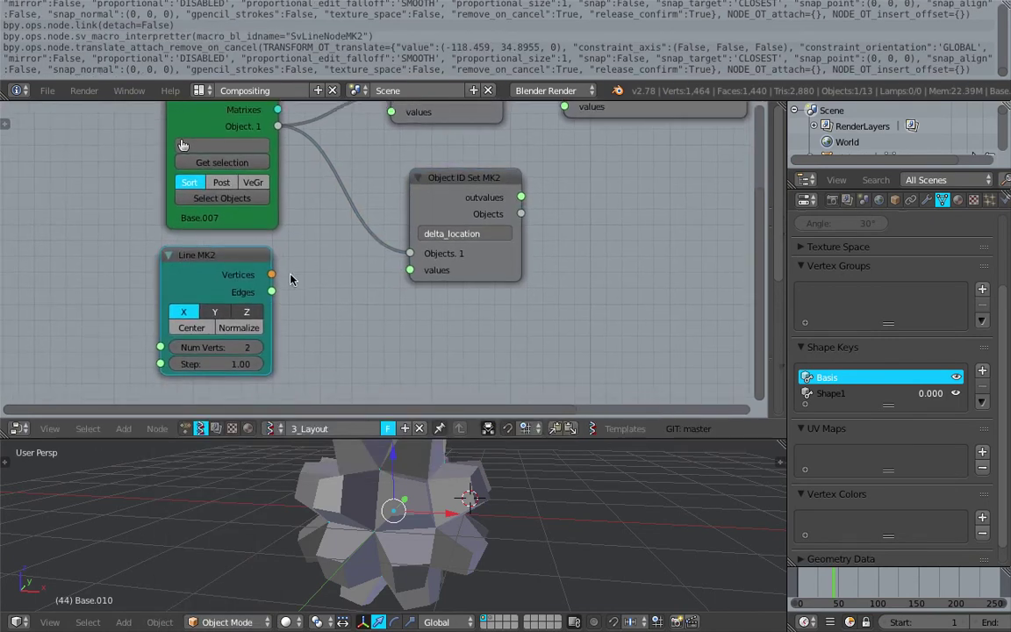
pyautogui.moveTo(279, 280); pyautogui.dragTo(410, 276)
# - Set the Line MK2 Step to 1.84 and shift the delta_location node slightly away from the line node
pyautogui.scroll(-1, 395, 316)
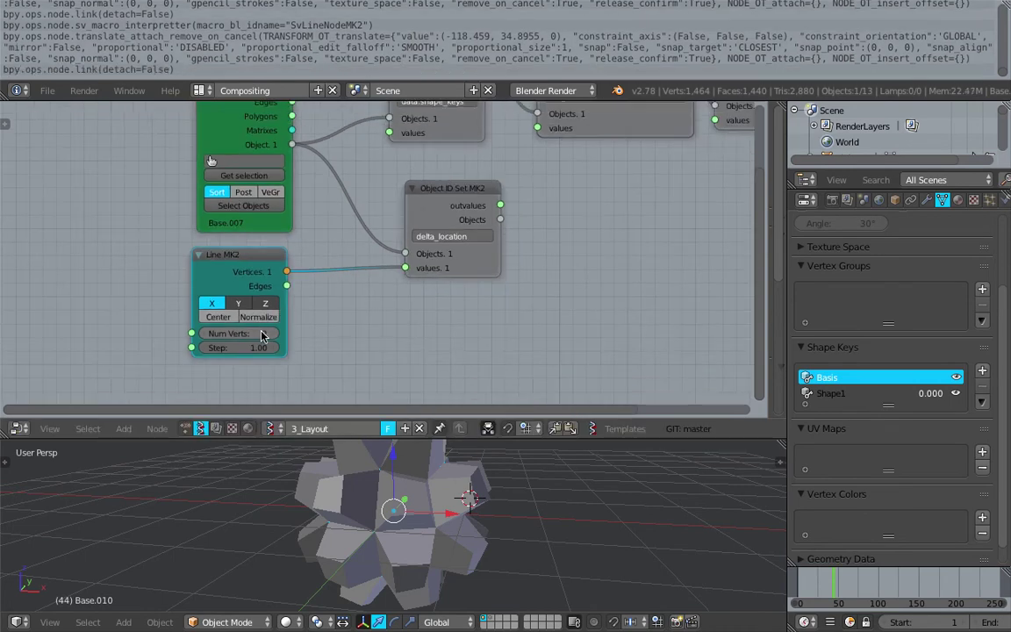
pyautogui.moveTo(260, 348); pyautogui.dragTo(328, 349)
pyautogui.moveTo(405, 319); pyautogui.dragTo(353, 321, button='middle')
pyautogui.moveTo(436, 260); pyautogui.dragTo(448, 257)
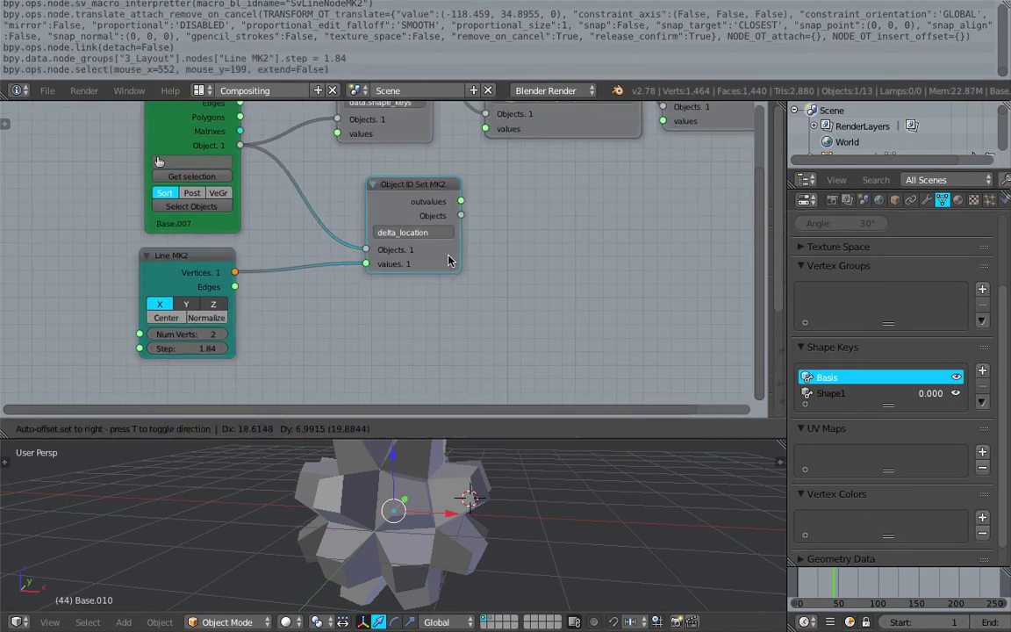
pyautogui.click(448, 261)
# - Select all objects in the 3D view and load them into the Objects in mk3 node
pyautogui.moveTo(260, 248); pyautogui.dragTo(277, 276, button='middle')
pyautogui.press('a')
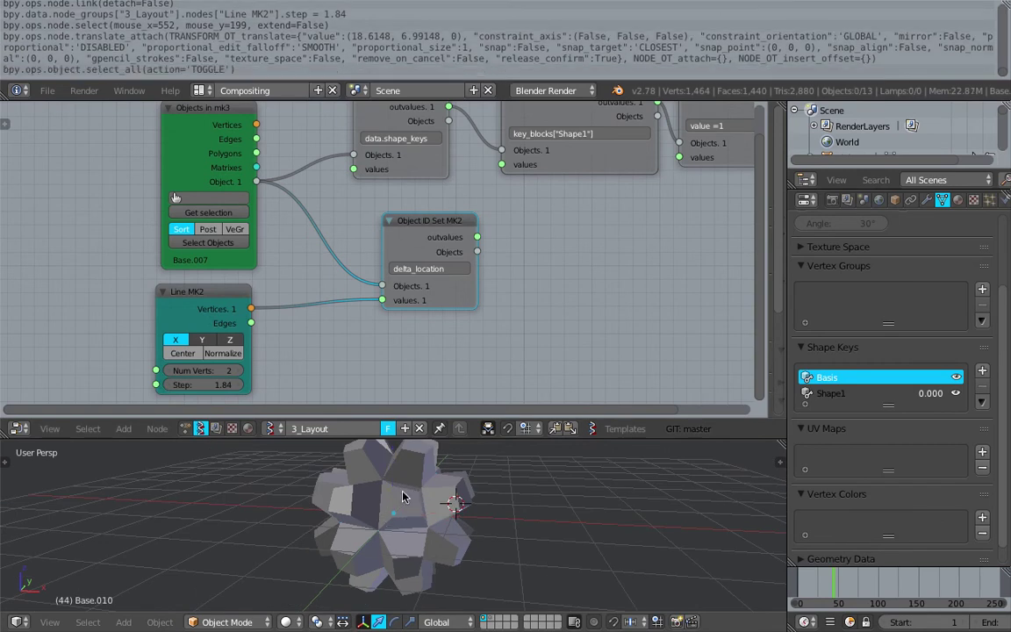
pyautogui.press('a')
pyautogui.press('a')
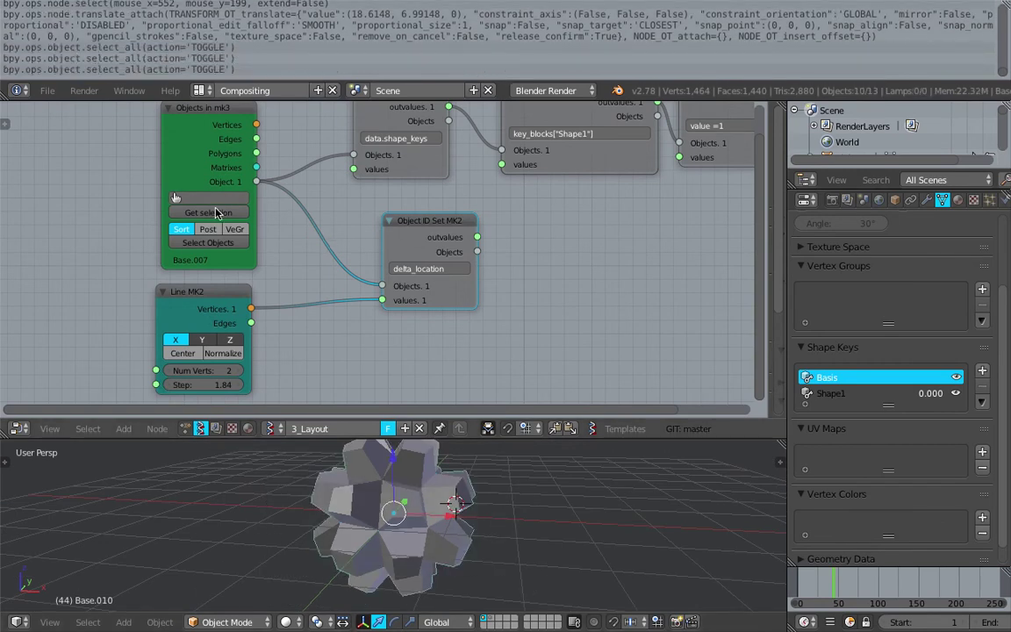
pyautogui.click(217, 212)
# - Raise the Line MK2 node's Num Verts to 10
pyautogui.click(244, 370)
pyautogui.click(243, 371)
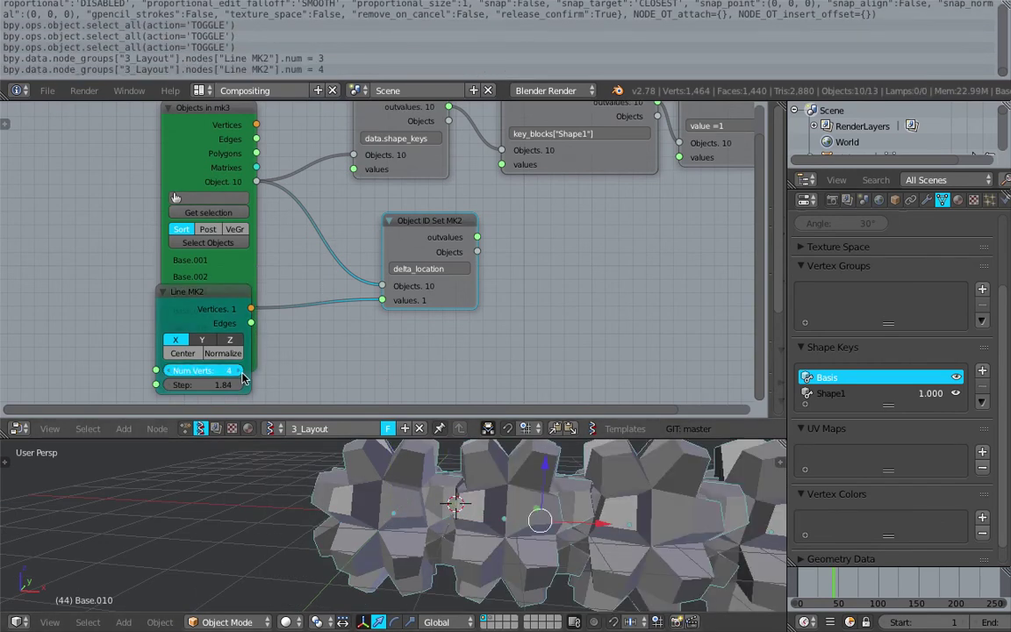
pyautogui.click(243, 370)
pyautogui.click(243, 371)
pyautogui.click(243, 371)
pyautogui.click(243, 372)
pyautogui.click(243, 373)
pyautogui.click(243, 371)
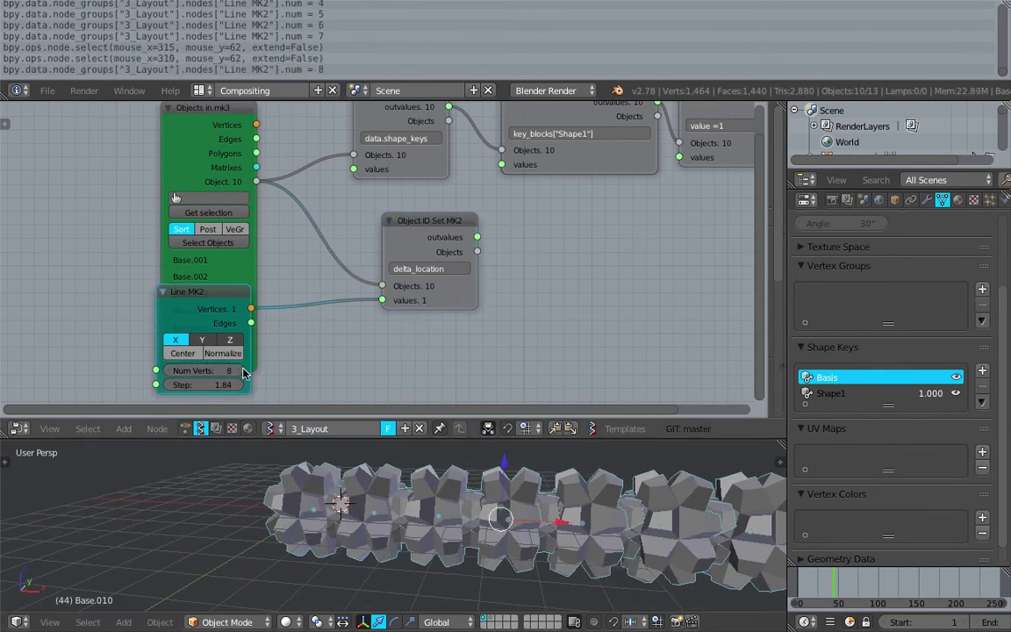
pyautogui.click(243, 370)
pyautogui.click(244, 371)
# - Set the Line MK2 Step to 3.43 to spread out the spheres, and save the blend file
pyautogui.moveTo(345, 359); pyautogui.dragTo(277, 339, button='middle')
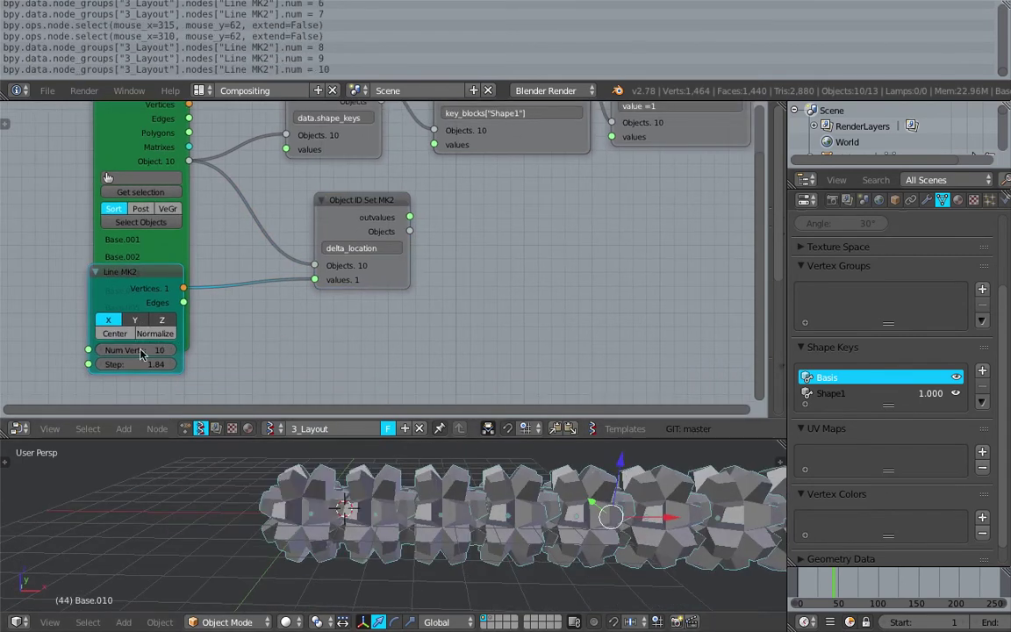
pyautogui.moveTo(141, 363); pyautogui.dragTo(215, 364)
pyautogui.scroll(-1, 505, 583)
pyautogui.keyDown('shift'); pyautogui.moveTo(510, 589); pyautogui.dragTo(412, 529, button='middle'); pyautogui.keyUp('shift')
pyautogui.scroll(-3, 422, 524)
pyautogui.hotkey('ctrl', 's')
pyautogui.click(407, 522)
# - Move the value =1 node away from key_blocks, then add a Float node and link it to that node's values input
pyautogui.moveTo(443, 274); pyautogui.dragTo(372, 297, button='middle')
pyautogui.moveTo(457, 220); pyautogui.dragTo(390, 274, button='middle')
pyautogui.moveTo(551, 208); pyautogui.dragTo(592, 178)
pyautogui.hotkey('alt', 'space')
pyautogui.write('float')
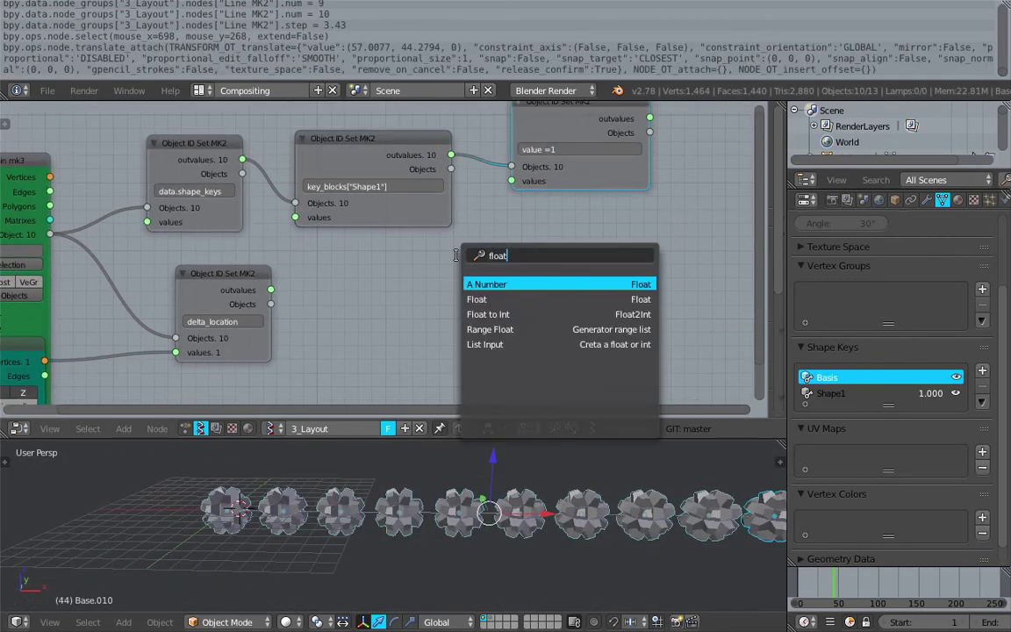
pyautogui.press('Down')
pyautogui.press('Return')
pyautogui.click(467, 278)
pyautogui.moveTo(471, 285); pyautogui.dragTo(512, 181)
# - Change the last Object ID Set MK2 node's property to value and save the blend file
pyautogui.click(571, 149)
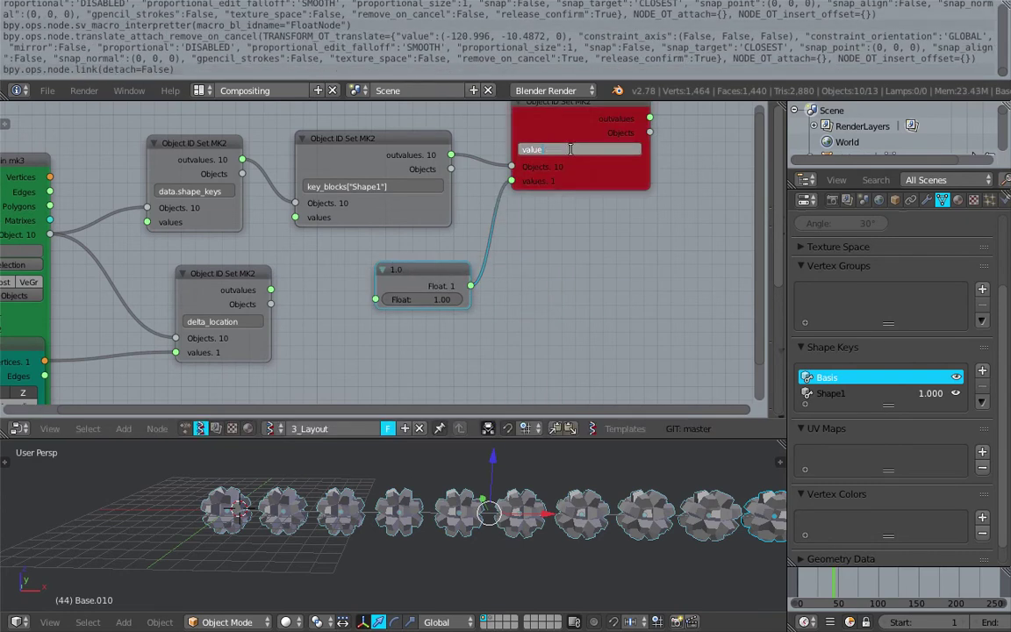
pyautogui.press('Return')
pyautogui.hotkey('ctrl', 's')
pyautogui.click(581, 226)
# - Set the Float node to 2.20 and widen the node editor and 3D view
pyautogui.moveTo(418, 303)
pyautogui.mouseDown()
pyautogui.moveTo(369, 303)
pyautogui.moveTo(419, 301)
pyautogui.mouseUp()
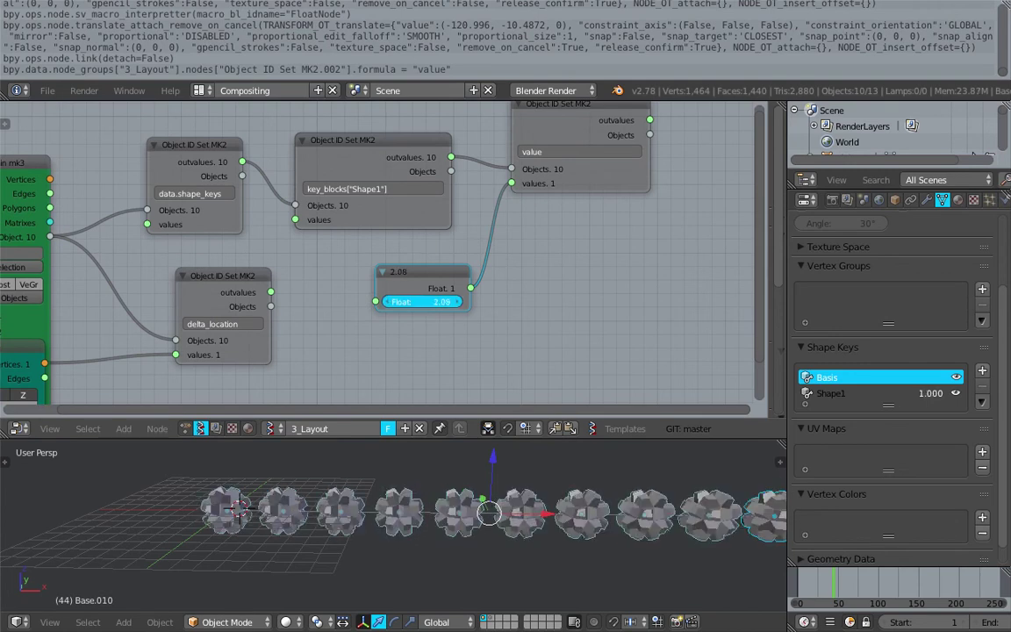
pyautogui.moveTo(483, 301)
pyautogui.mouseDown()
pyautogui.moveTo(388, 301)
pyautogui.moveTo(489, 301)
pyautogui.mouseUp()
pyautogui.moveTo(769, 229); pyautogui.dragTo(823, 227)
pyautogui.moveTo(590, 251); pyautogui.dragTo(607, 174, button='middle')
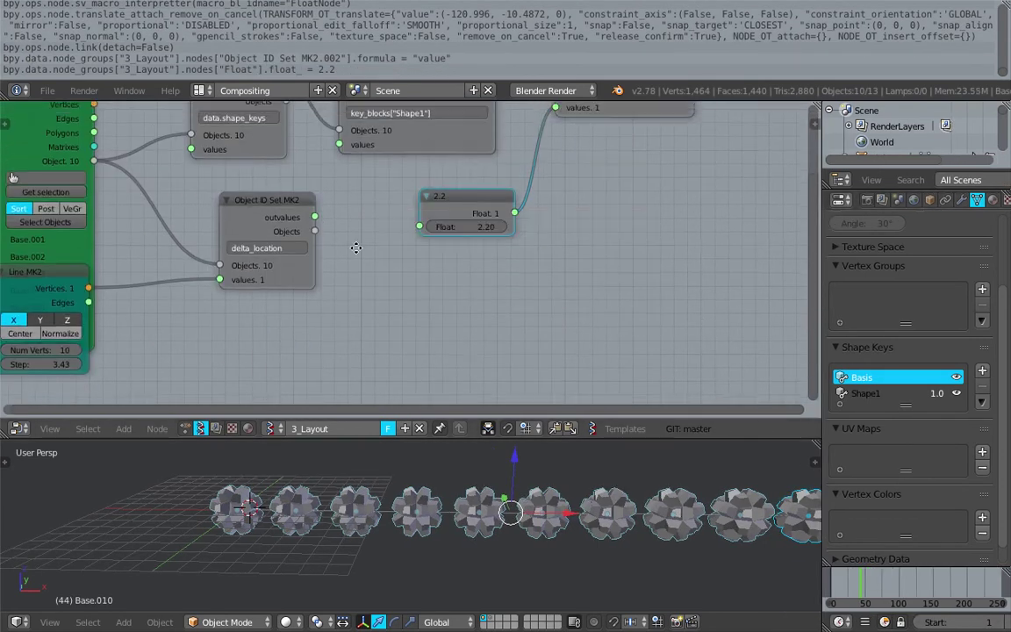
# - Move the delta_location Object ID Set MK2 node above the data.shape_keys node and shift the Float node farther from Line MK2
pyautogui.moveTo(355, 246); pyautogui.dragTo(377, 322, button='middle')
pyautogui.scroll(-2, 298, 303)
pyautogui.moveTo(298, 306); pyautogui.dragTo(303, 340, button='middle')
pyautogui.moveTo(303, 341); pyautogui.dragTo(274, 132)
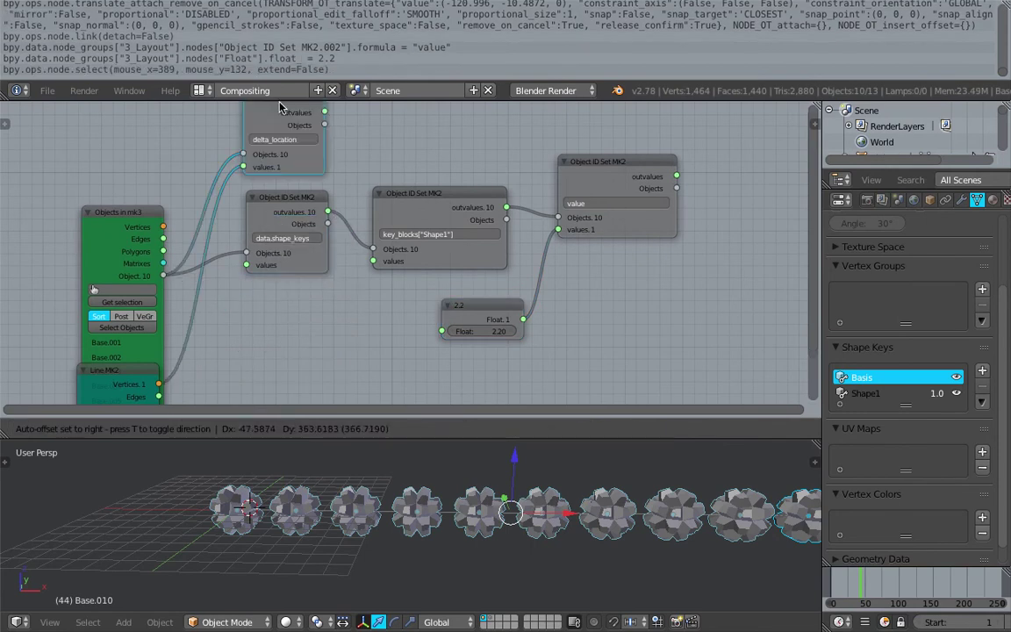
pyautogui.moveTo(455, 279); pyautogui.dragTo(467, 204, button='middle')
pyautogui.scroll(1, 460, 226)
pyautogui.click(460, 225)
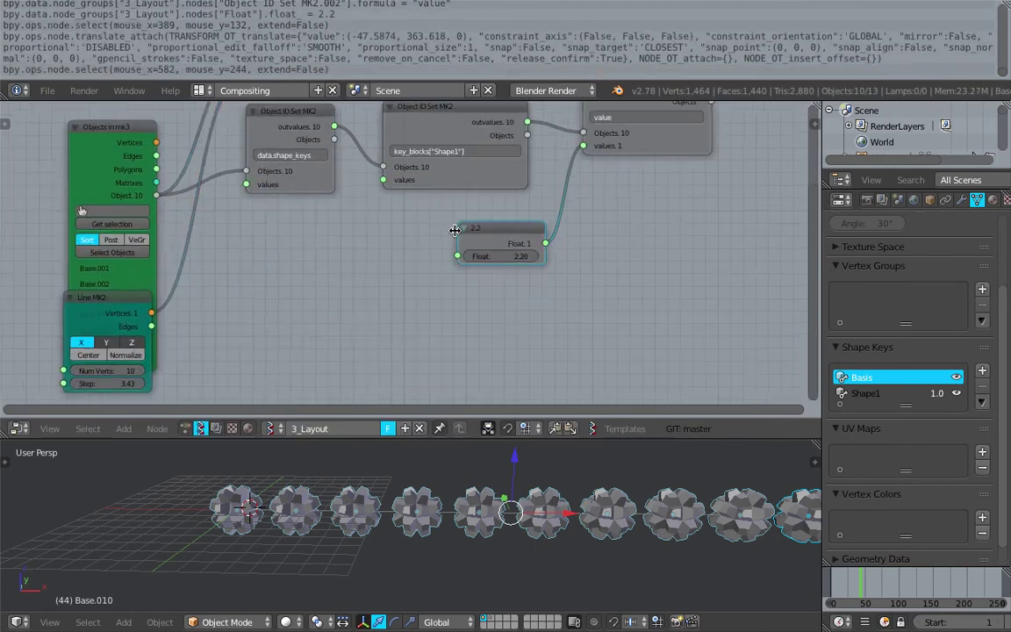
pyautogui.scroll(2, 484, 232)
pyautogui.moveTo(507, 228); pyautogui.dragTo(539, 242)
pyautogui.moveTo(468, 248); pyautogui.dragTo(533, 217, button='middle')
# - Add a Frame info node and link its Current Frame output to the Float node's input
pyautogui.hotkey('shift', 'a')
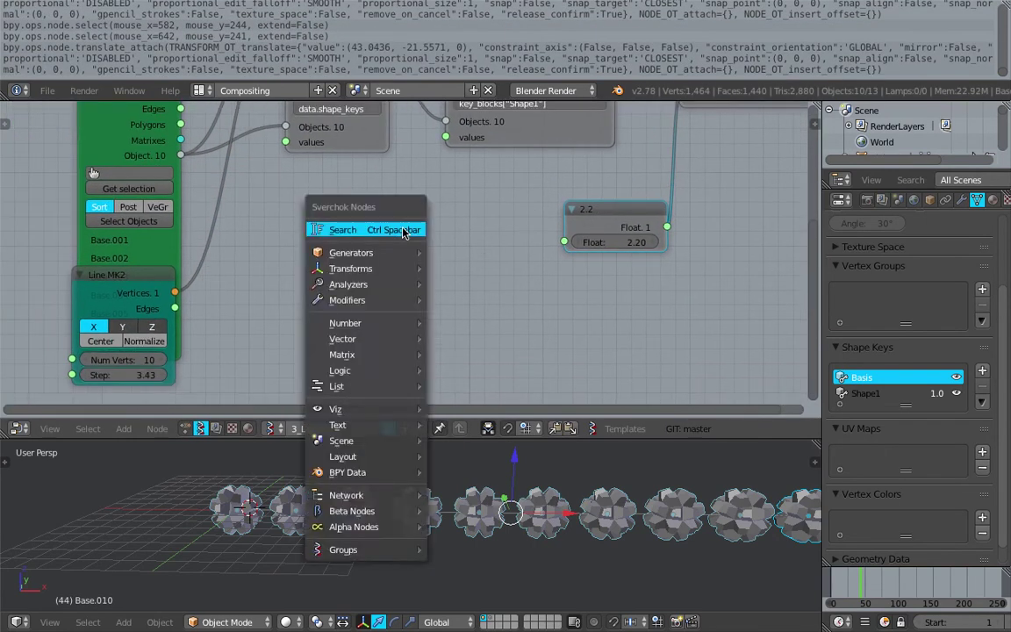
pyautogui.click(403, 229)
pyautogui.write('frame')
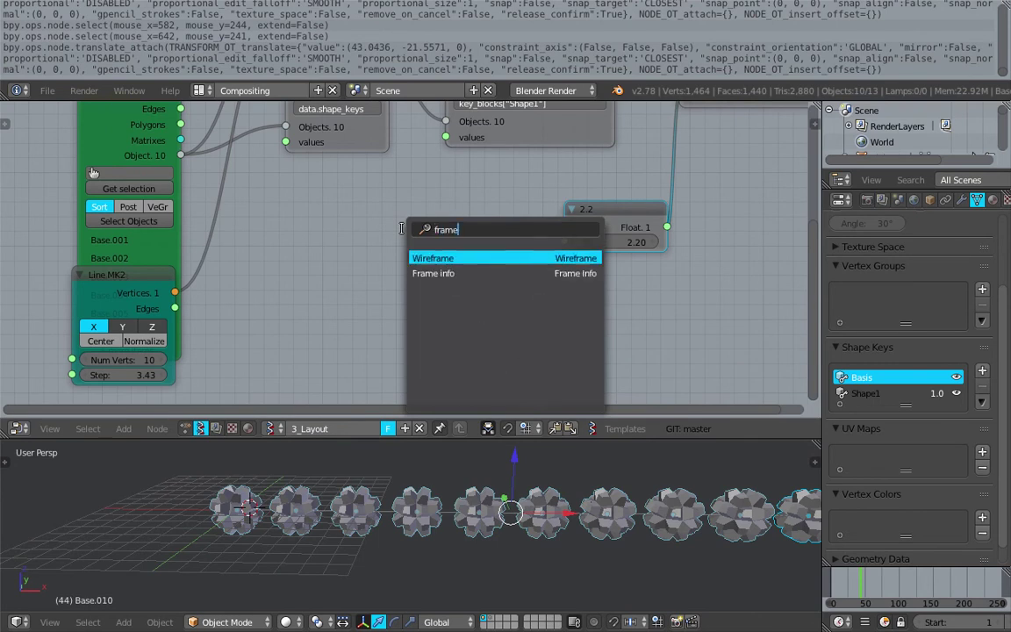
pyautogui.press('Down')
pyautogui.press('Return')
pyautogui.click(408, 251)
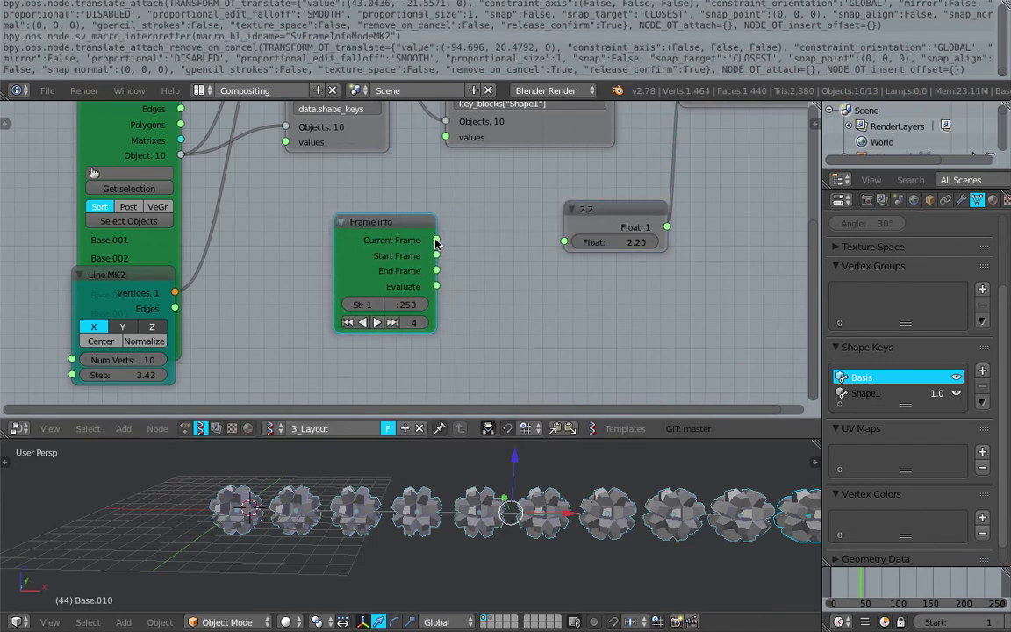
pyautogui.moveTo(437, 243); pyautogui.dragTo(563, 242)
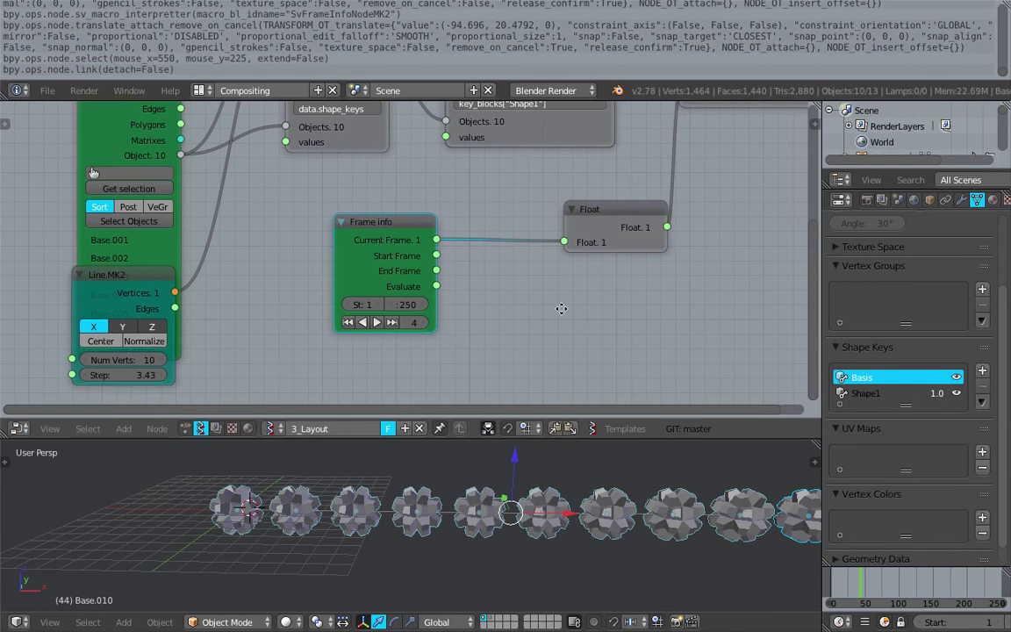
# - Move the Frame info node farther away from the Float node and delete the Float node
pyautogui.keyDown('ctrl'); pyautogui.hscroll(2, 512, 310); pyautogui.keyUp('ctrl')
pyautogui.moveTo(352, 222); pyautogui.dragTo(289, 247)
pyautogui.click(548, 223)
pyautogui.moveTo(518, 221); pyautogui.dragTo(486, 237, button='middle')
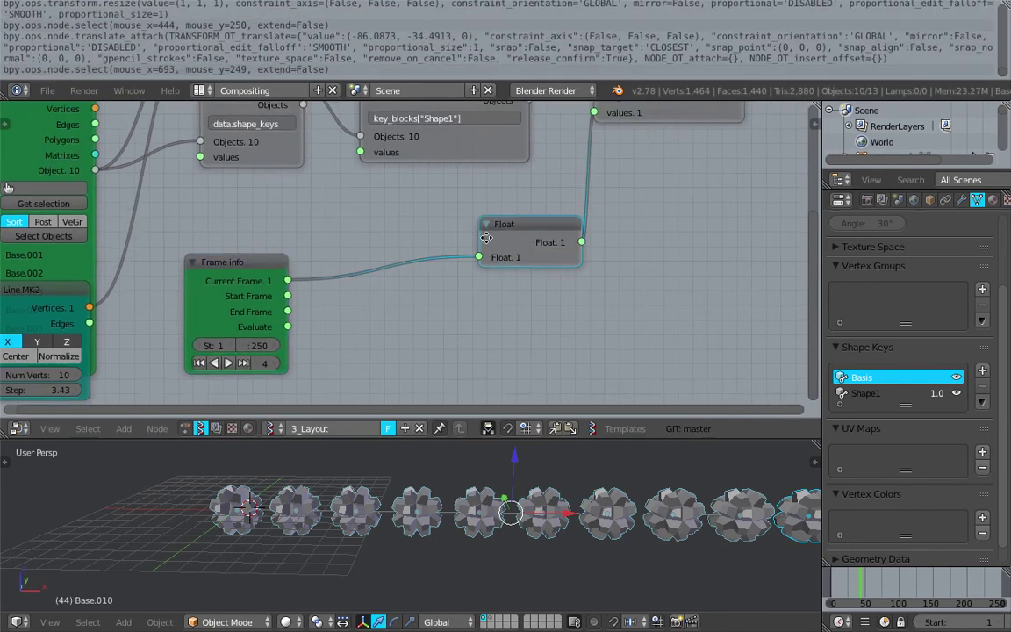
pyautogui.press('x')
# - Add a Map Range node in the deleted Float node's area and move the Frame info node level with it
pyautogui.hotkey('shift', 'a')
pyautogui.click(441, 228)
pyautogui.write('map')
pyautogui.press('Return')
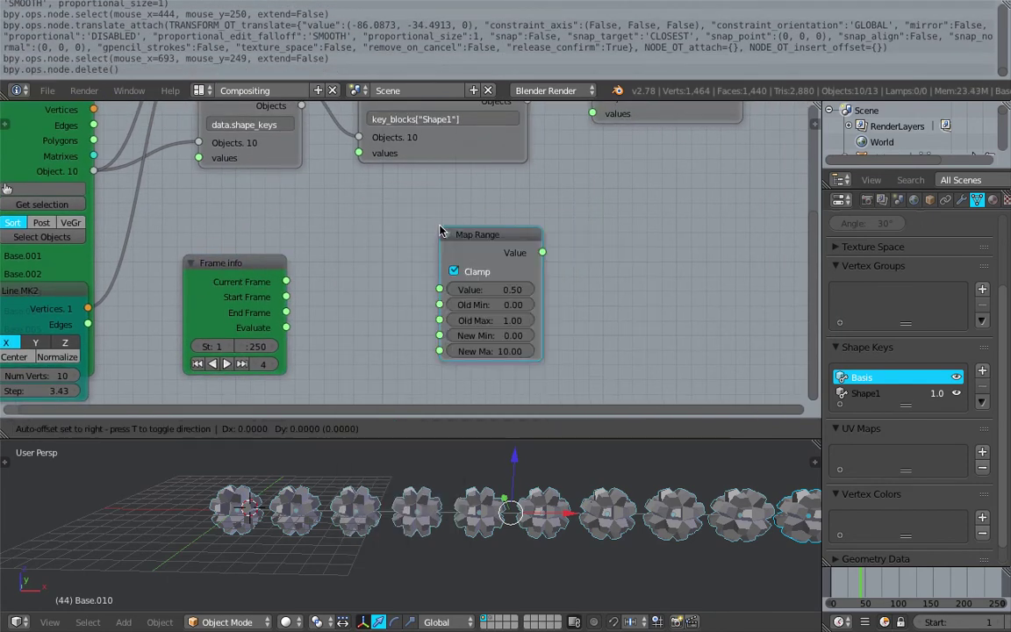
pyautogui.click(442, 230)
pyautogui.moveTo(240, 274); pyautogui.dragTo(273, 232)
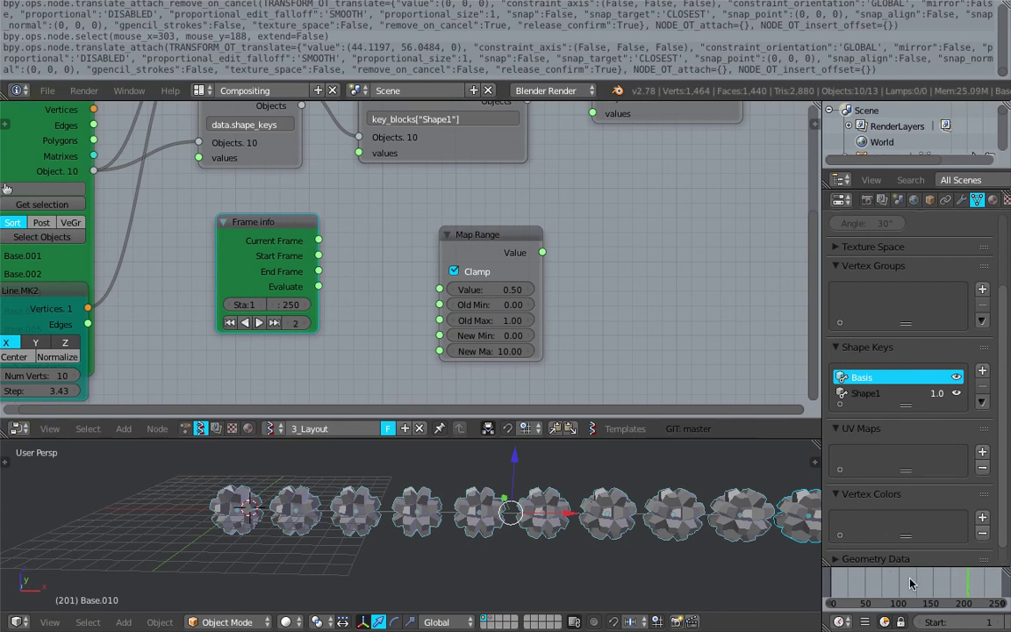
# - Link Frame info's Current Frame output to the Map Range node's Value input and reposition the Map Range node
pyautogui.hotkey('alt', 'a')
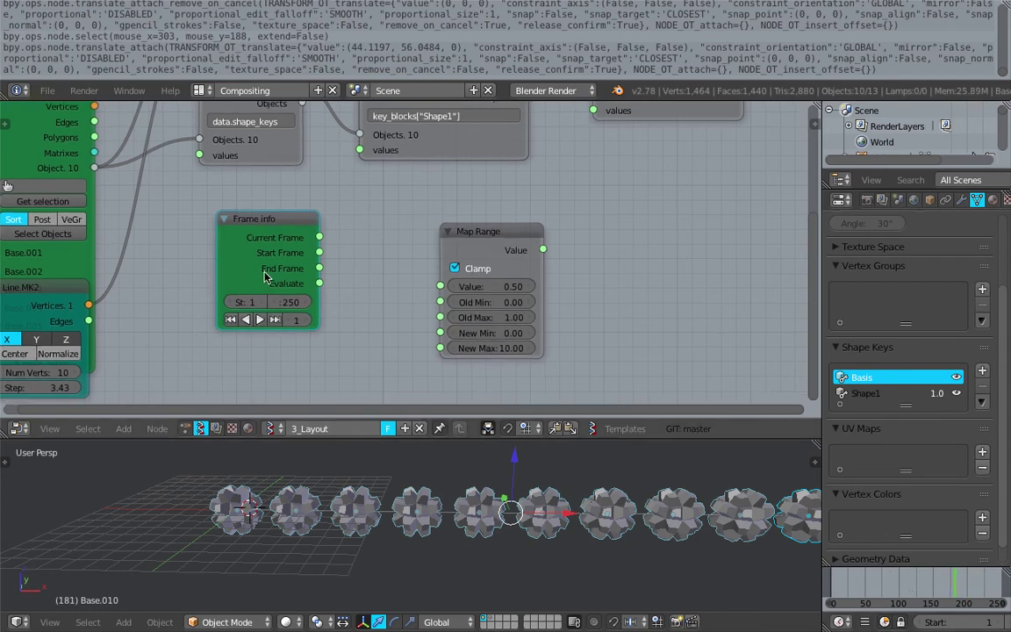
pyautogui.scroll(1, 272, 267)
pyautogui.moveTo(296, 237); pyautogui.dragTo(378, 247)
pyautogui.moveTo(459, 272); pyautogui.dragTo(446, 287)
pyautogui.moveTo(527, 251); pyautogui.dragTo(498, 230)
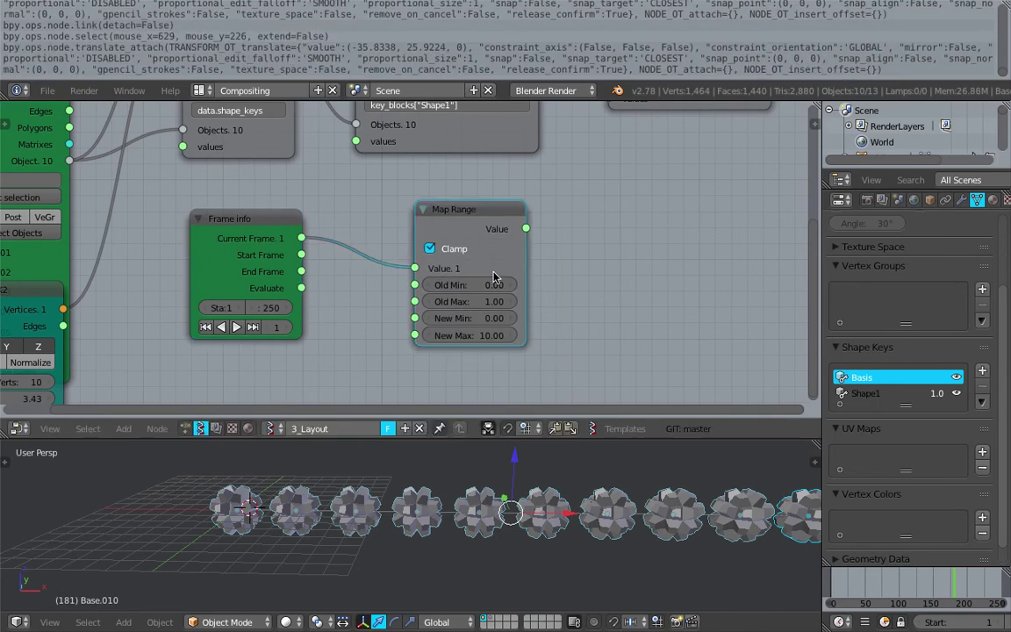
# - Set the Map Range node's Old Max to 30 and New Max to 1
pyautogui.click(487, 301)
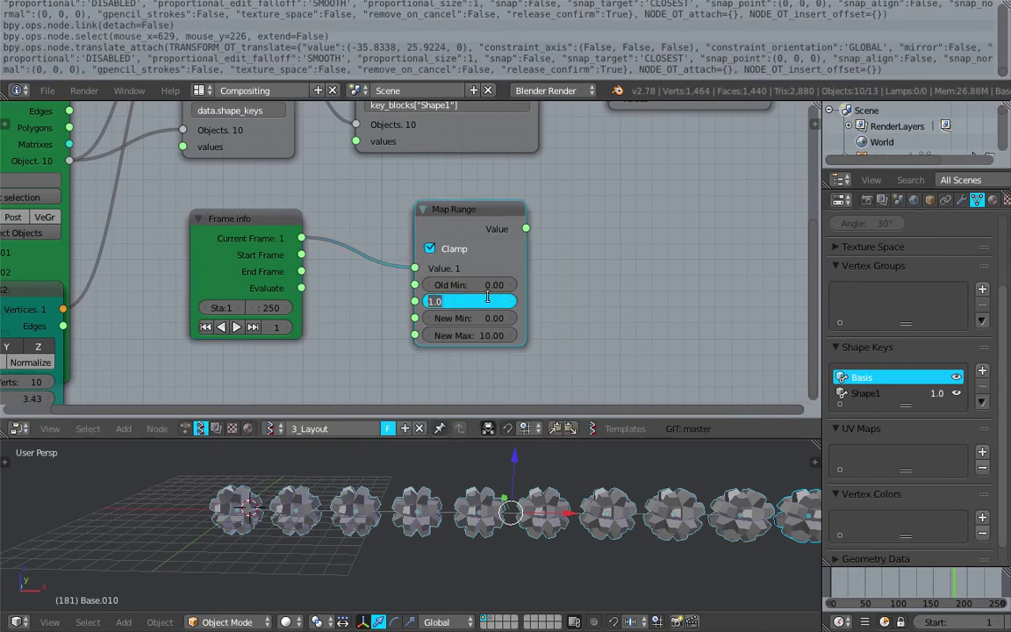
pyautogui.write('30')
pyautogui.press('Return')
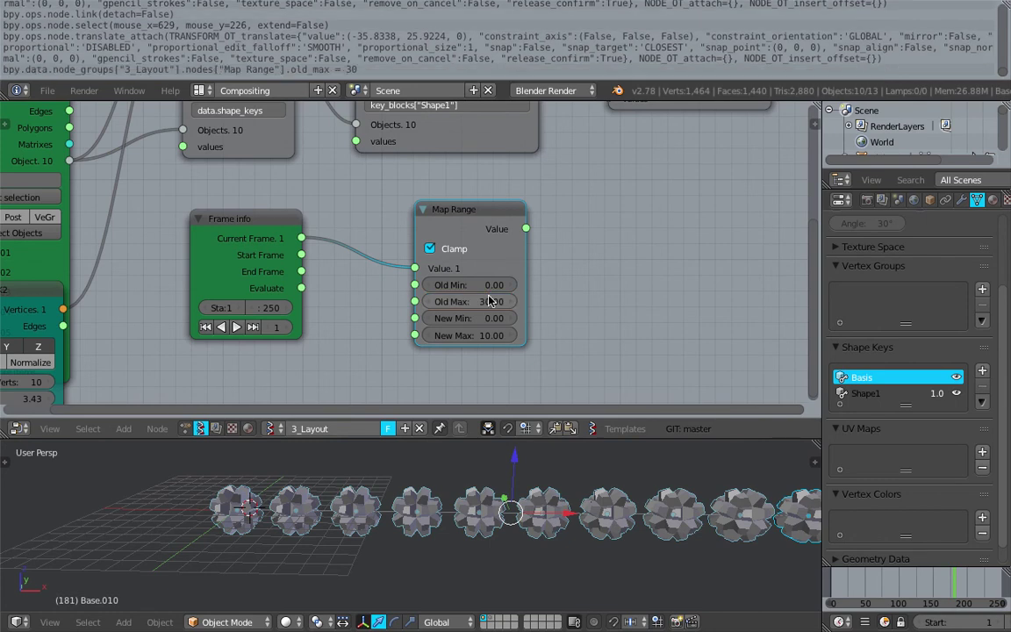
pyautogui.click(471, 336)
pyautogui.write('1')
pyautogui.press('Return')
# - Add an Easing 0..1 node and link the Map Range Value output to its Float Input
pyautogui.hotkey('shift', 'a')
pyautogui.click(604, 260)
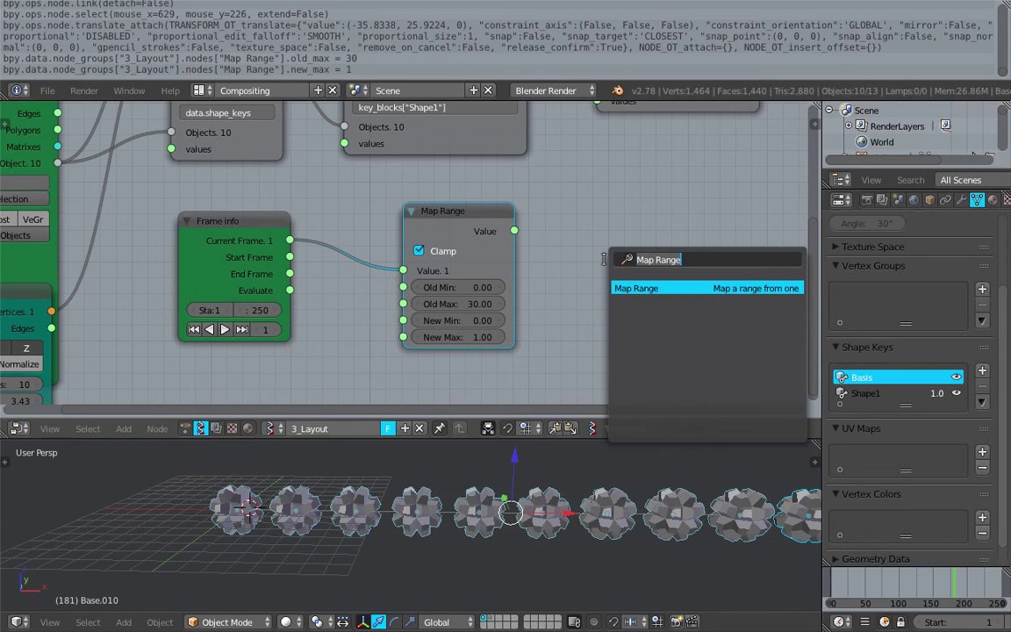
pyautogui.write('eas')
pyautogui.press('Return')
pyautogui.click(605, 238)
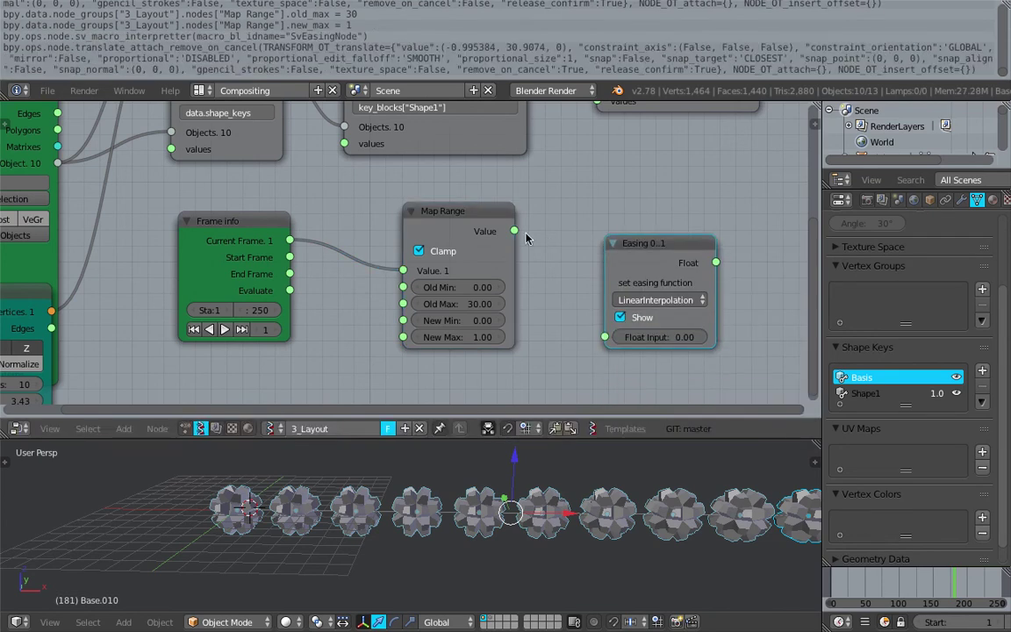
pyautogui.moveTo(515, 231); pyautogui.dragTo(605, 337)
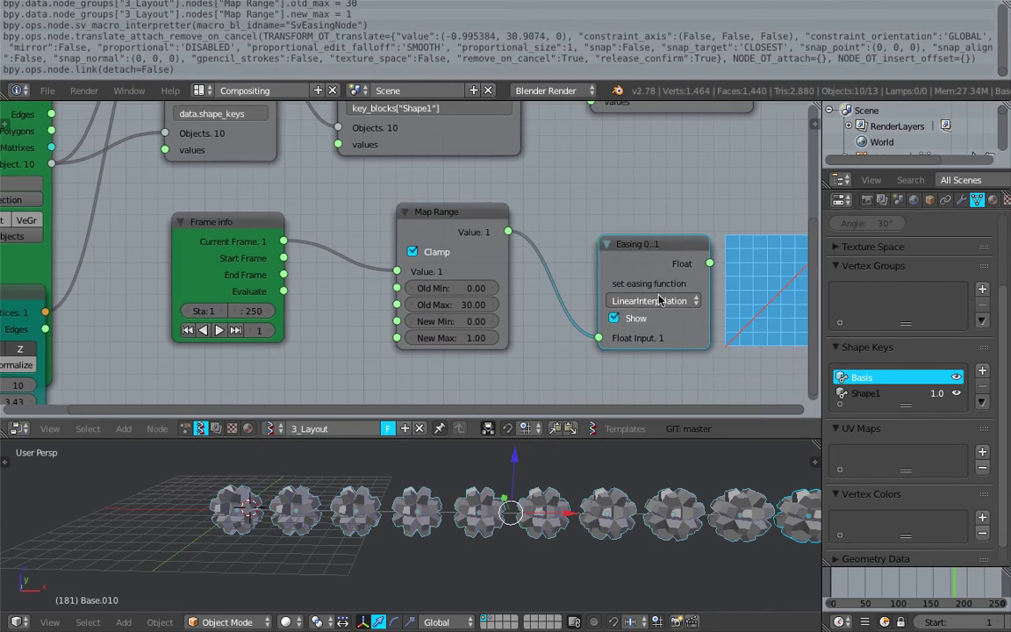
# - Set the Easing node's function to BackEaseOut and save the blend file
pyautogui.click(654, 300)
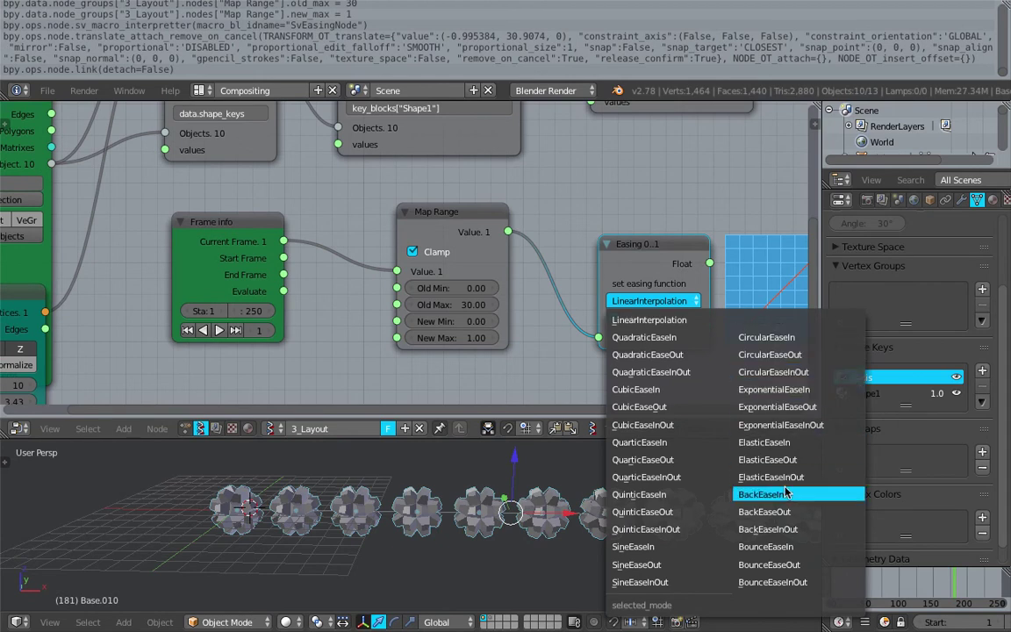
pyautogui.click(788, 497)
pyautogui.click(688, 300)
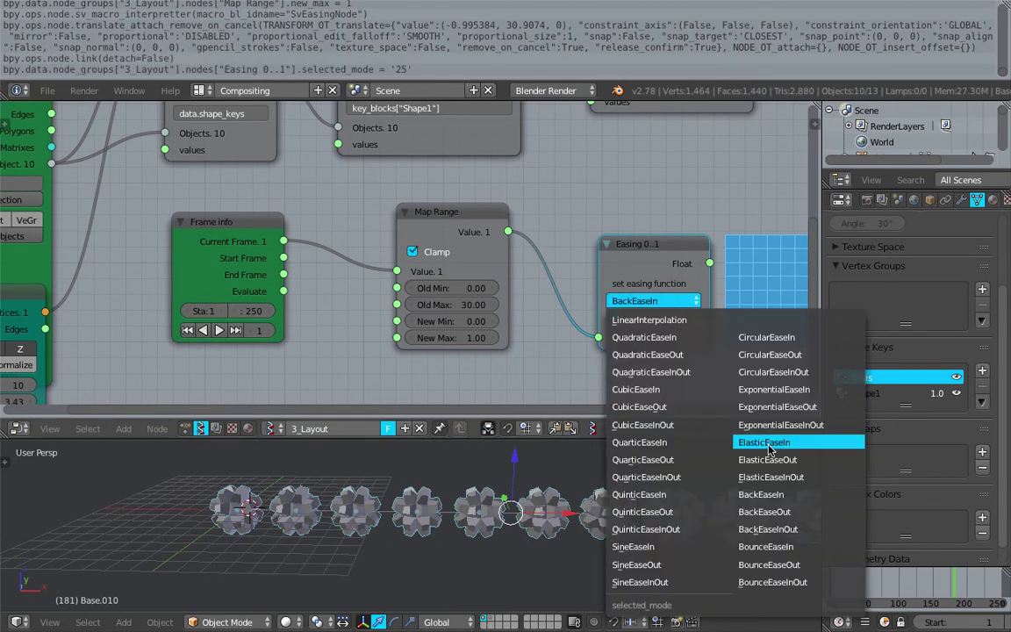
pyautogui.click(772, 505)
pyautogui.moveTo(702, 346); pyautogui.dragTo(597, 342, button='middle')
pyautogui.hotkey('ctrl', 's')
pyautogui.click(596, 341)
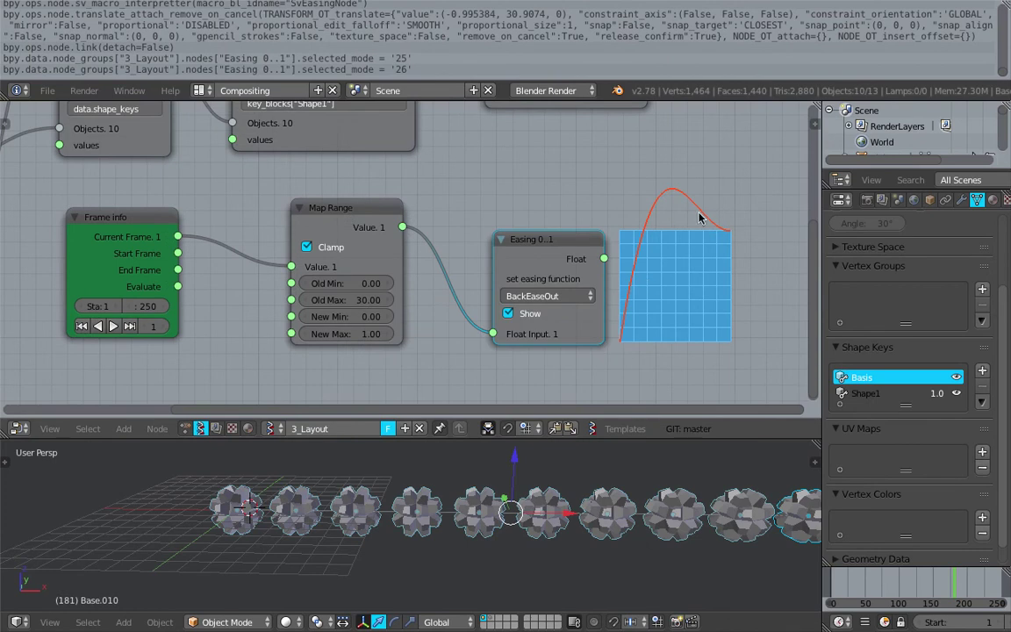
# - Move the Easing node closer to the Map Range node and save over ansv_team_002.blend
pyautogui.moveTo(505, 213); pyautogui.dragTo(465, 251, button='middle')
pyautogui.moveTo(490, 279); pyautogui.dragTo(463, 253)
pyautogui.hotkey('ctrl', 's')
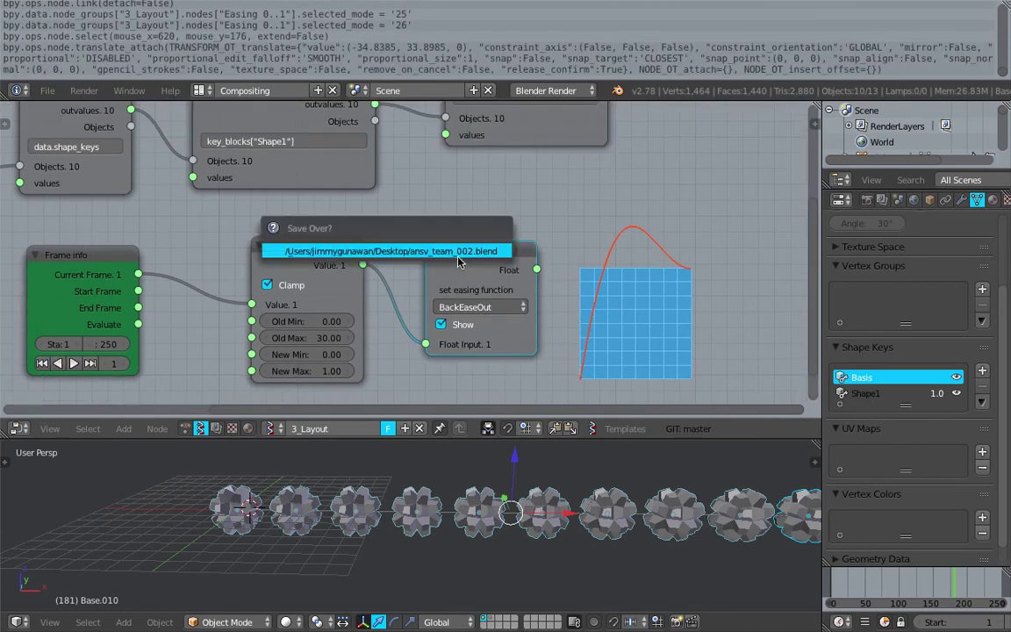
pyautogui.click(460, 261)
# - Move the value Object ID Set MK2 node farther from the key_blocks node and save the blend file
pyautogui.moveTo(481, 204); pyautogui.dragTo(446, 238, button='middle')
pyautogui.moveTo(397, 275); pyautogui.dragTo(351, 306, button='middle')
pyautogui.moveTo(455, 202); pyautogui.dragTo(575, 222)
pyautogui.scroll(-4, 412, 250)
pyautogui.moveTo(413, 249); pyautogui.dragTo(389, 240, button='middle')
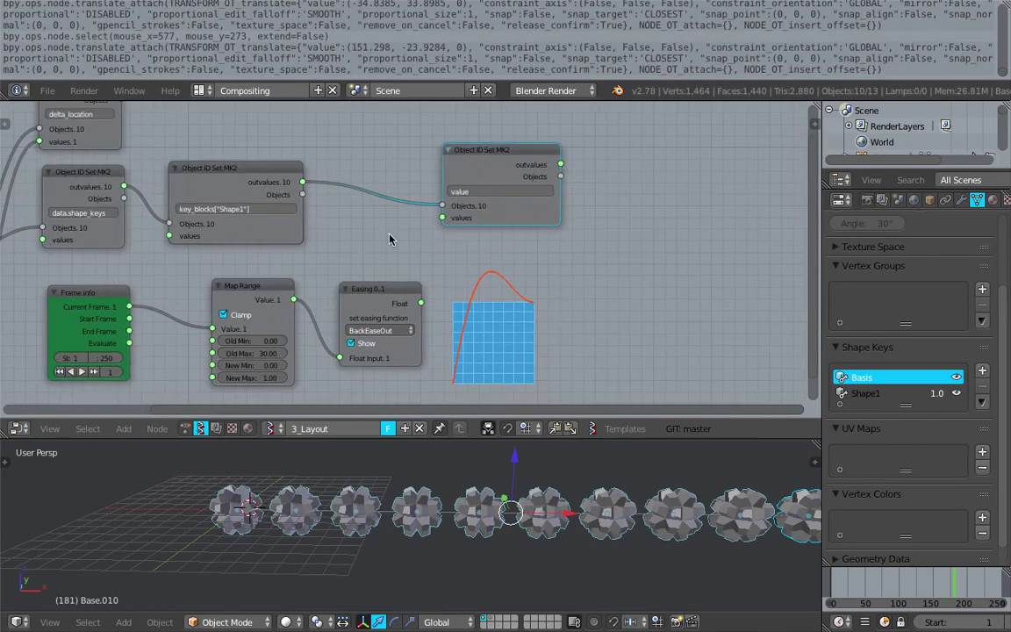
pyautogui.moveTo(545, 211); pyautogui.dragTo(641, 191)
pyautogui.moveTo(528, 219); pyautogui.dragTo(508, 185, button='middle')
pyautogui.scroll(2, 506, 189)
pyautogui.hotkey('ctrl', 's')
pyautogui.click(498, 203)
# - Place a duplicate Map Range node after the Easing node, with Show disabled on Easing, and link Easing's Float output to the duplicate's Value
pyautogui.moveTo(352, 267); pyautogui.dragTo(322, 247)
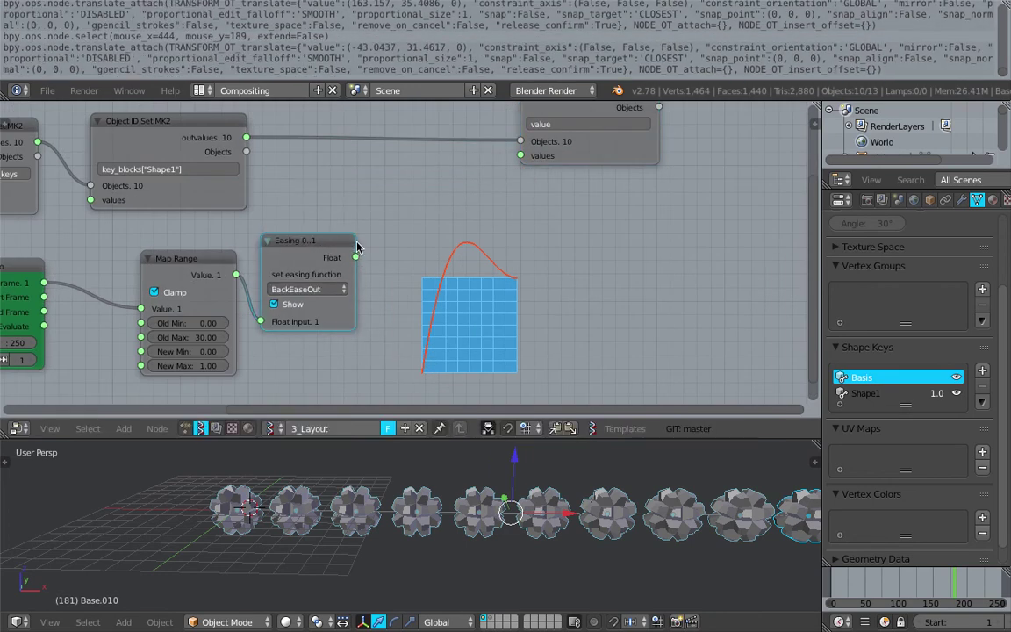
pyautogui.click(189, 252)
pyautogui.hotkey('shift', 'd')
pyautogui.click(469, 200)
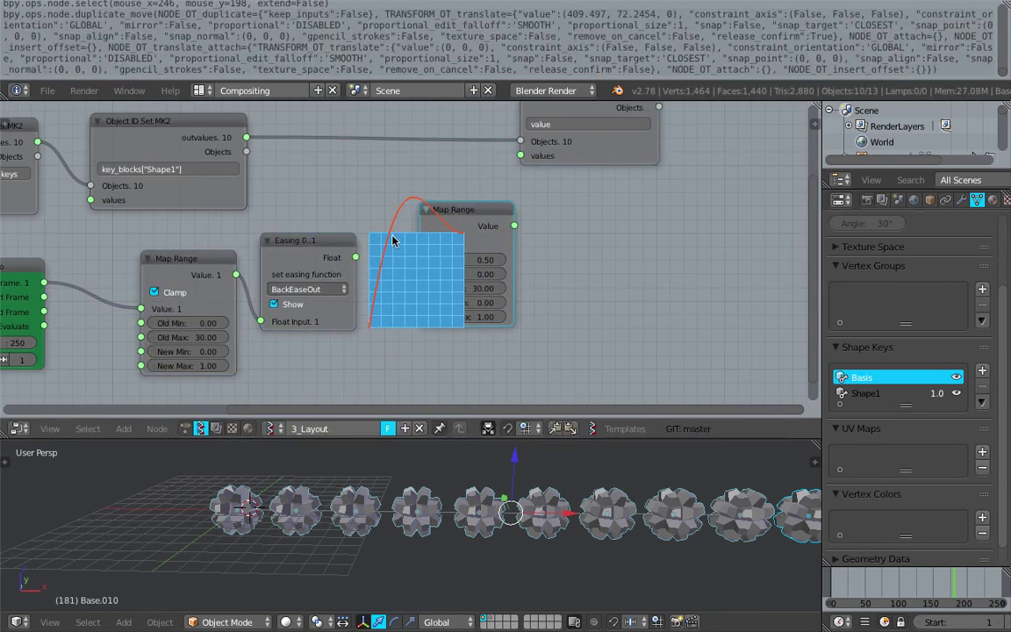
pyautogui.click(304, 304)
pyautogui.moveTo(356, 257); pyautogui.dragTo(419, 260)
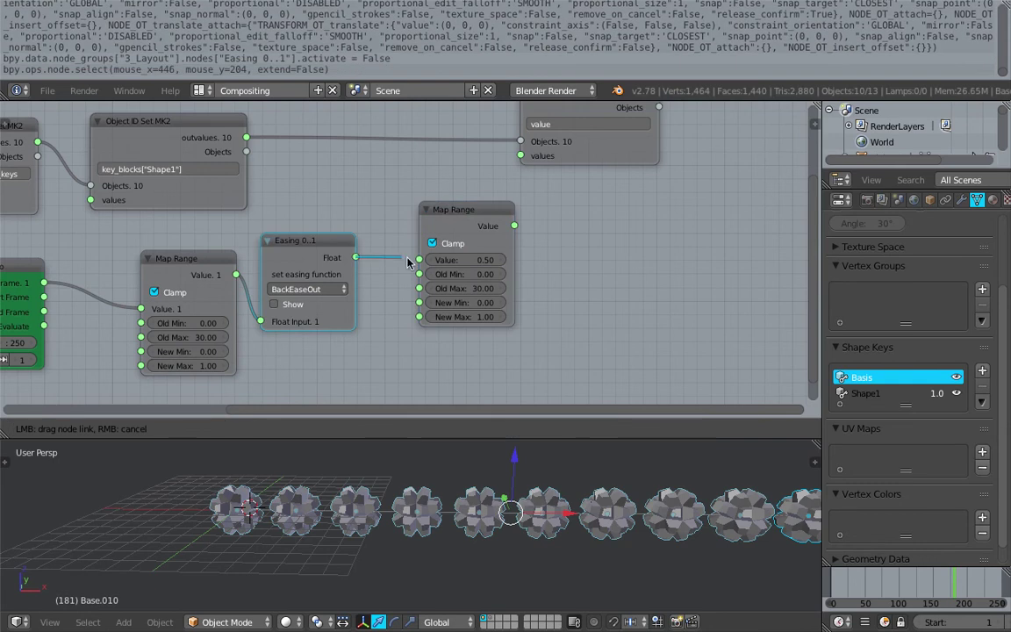
# - Set the duplicated Map Range node's Old Min to 0, Old Max to 2 and New Min to 0
pyautogui.click(472, 275)
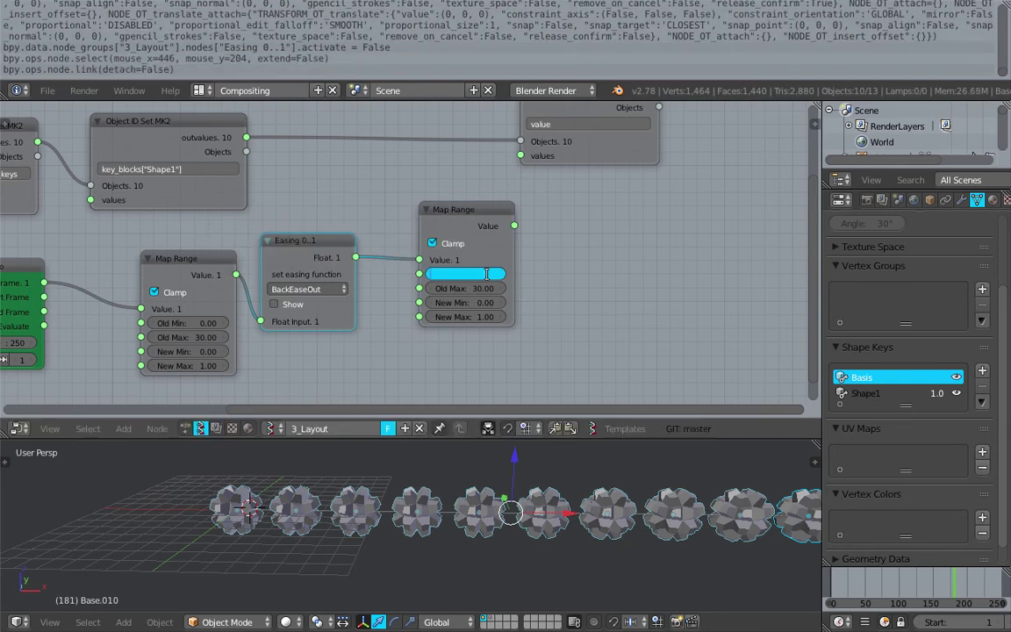
pyautogui.write('0')
pyautogui.press('Tab')
pyautogui.write('2')
pyautogui.press('Tab')
pyautogui.write('0')
pyautogui.press('Return')
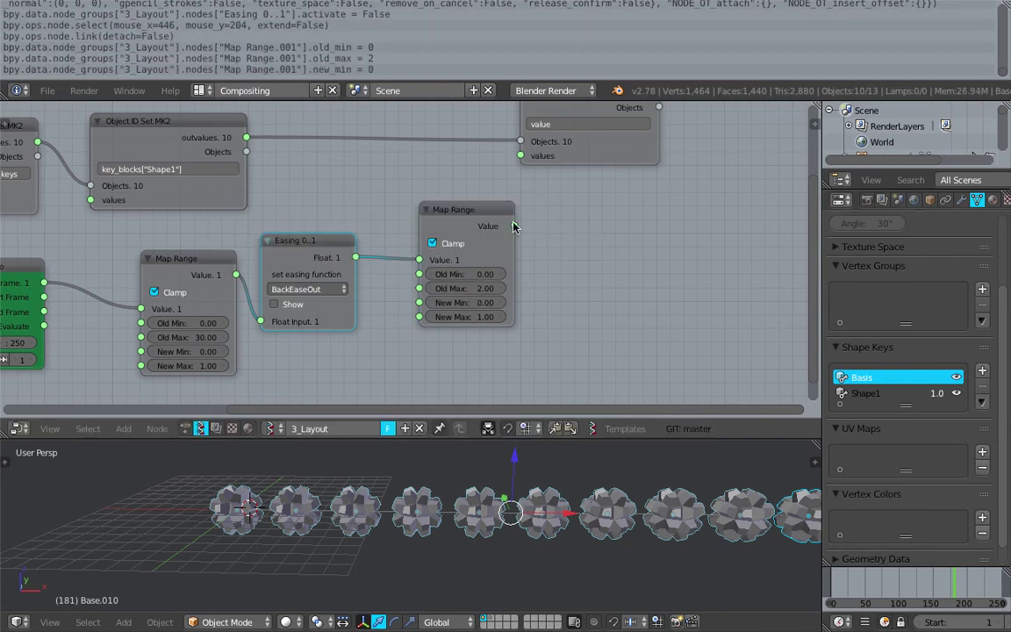
# - Link the second Map Range's Value output to the value node's values input and scrub the timeline to test the animation
pyautogui.moveTo(514, 225); pyautogui.dragTo(520, 156)
pyautogui.moveTo(594, 156); pyautogui.dragTo(640, 134)
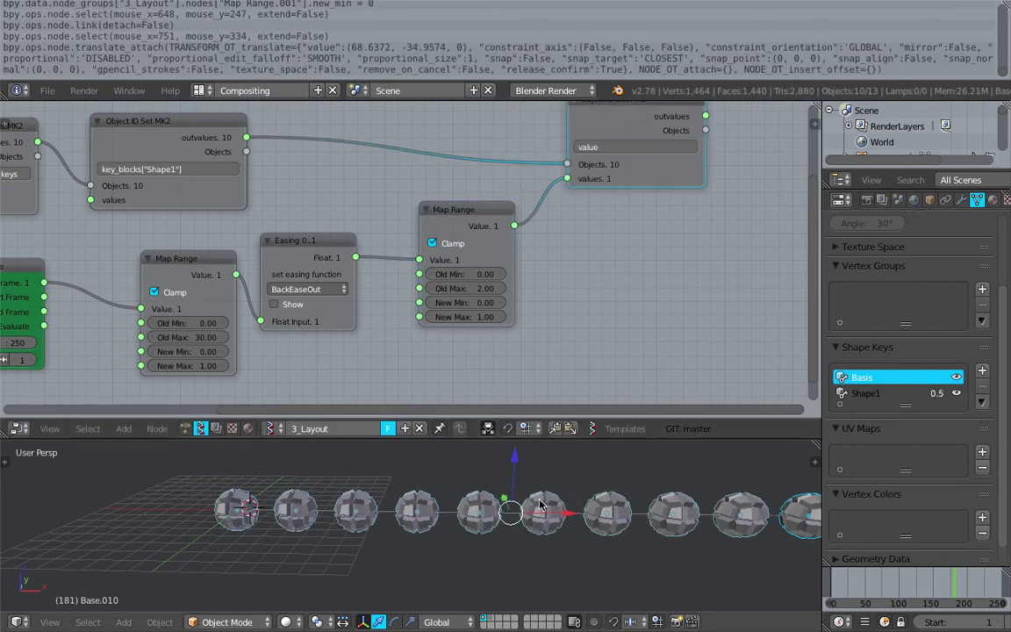
pyautogui.moveTo(832, 588); pyautogui.dragTo(865, 588)
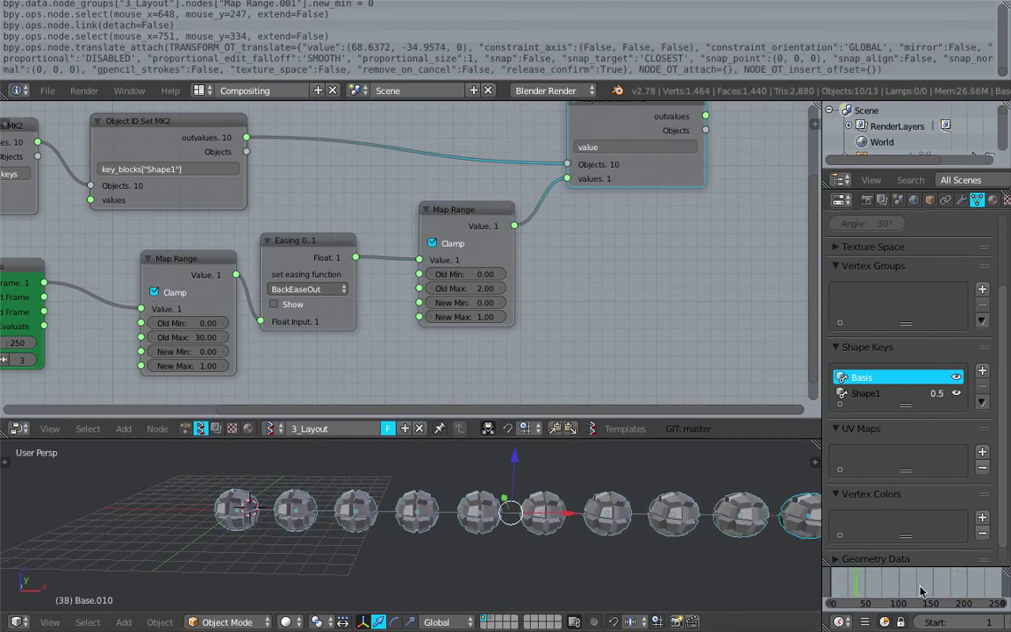
# - Set the second Map Range node's Old Max to 1.5 and scrub the timeline to check the spheres
pyautogui.click(481, 290)
pyautogui.write('1.5')
pyautogui.press('Return')
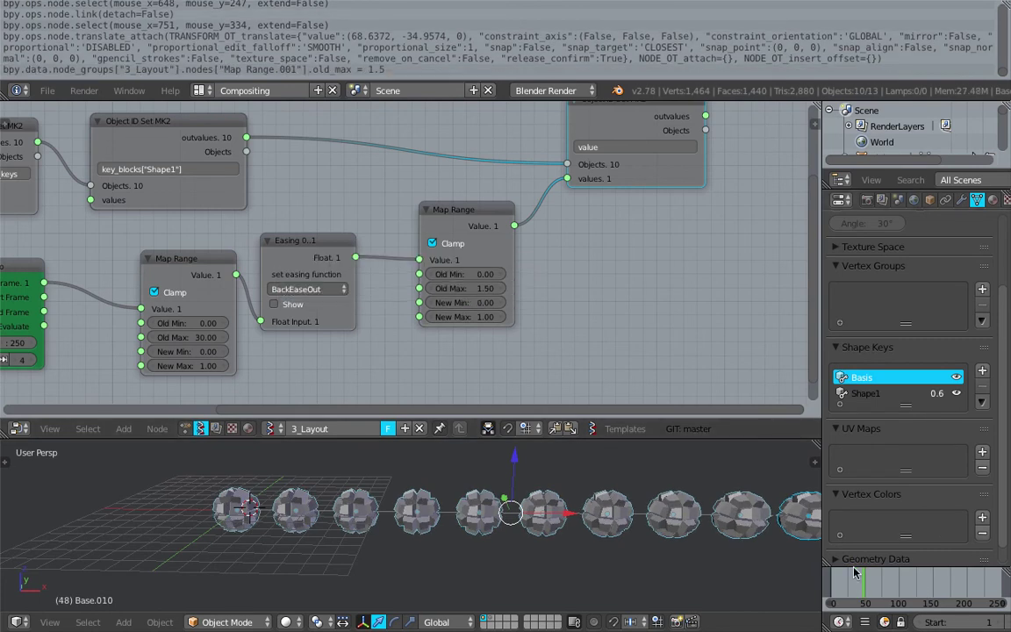
pyautogui.moveTo(856, 584); pyautogui.dragTo(861, 583)
pyautogui.moveTo(654, 530); pyautogui.dragTo(702, 532, button='middle')
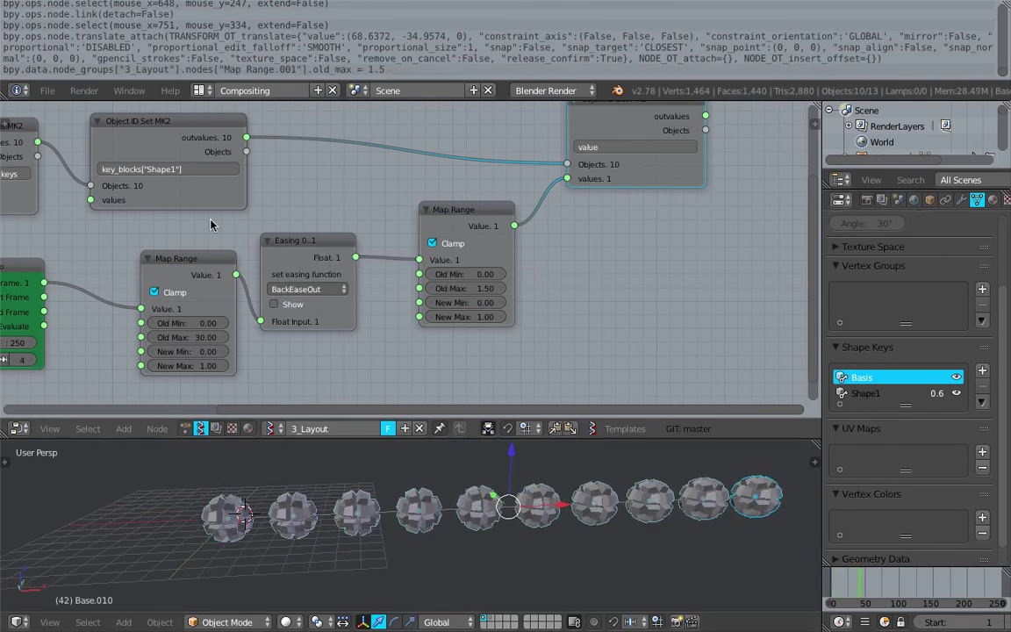
# - Move the Frame info node down below the Line MK2 node to free space before the first Map Range
pyautogui.moveTo(253, 263); pyautogui.dragTo(341, 213, button='middle')
pyautogui.moveTo(142, 211); pyautogui.dragTo(336, 177, button='middle')
pyautogui.moveTo(313, 179); pyautogui.dragTo(266, 347)
pyautogui.moveTo(351, 249); pyautogui.dragTo(354, 232, button='middle')
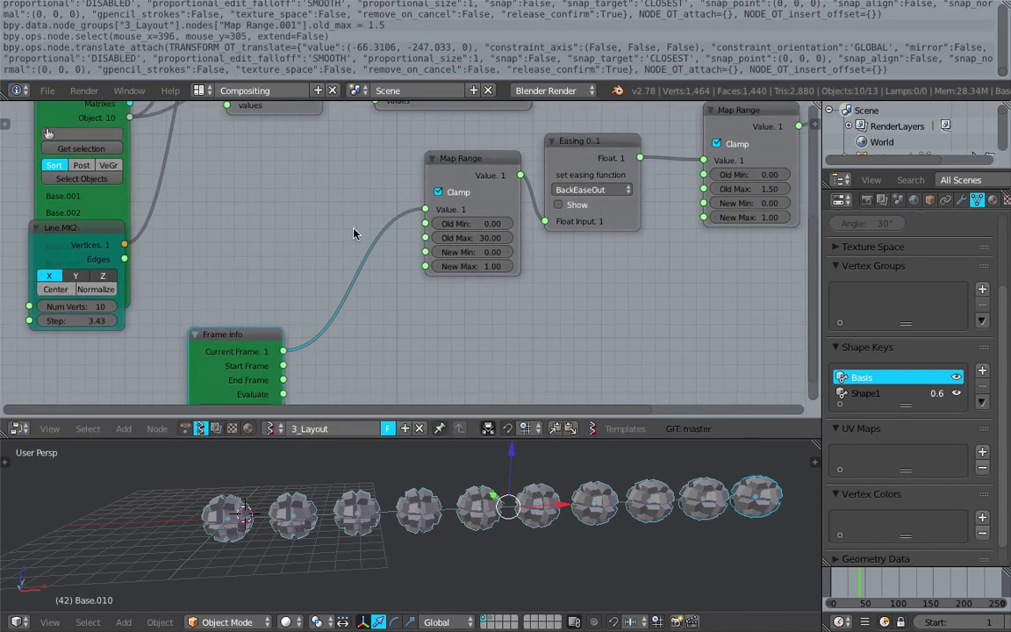
# - Insert a Math MK2 node on the link between Frame info and the first Map Range, and set its function to Add
pyautogui.hotkey('alt', 'space')
pyautogui.write('math')
pyautogui.press('Down')
pyautogui.press('Down')
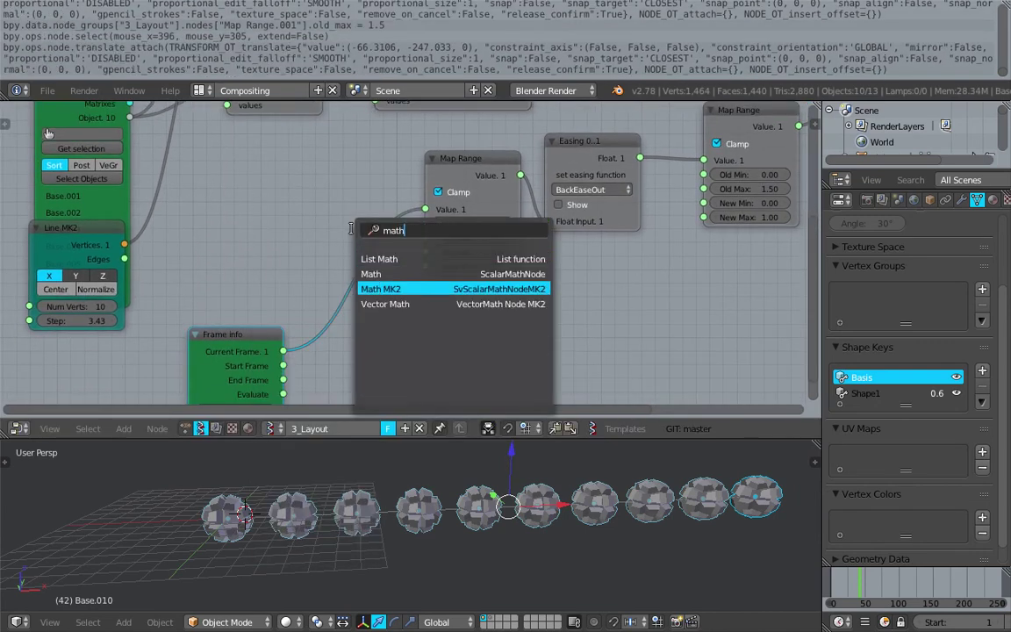
pyautogui.press('Return')
pyautogui.click(342, 269)
pyautogui.click(389, 304)
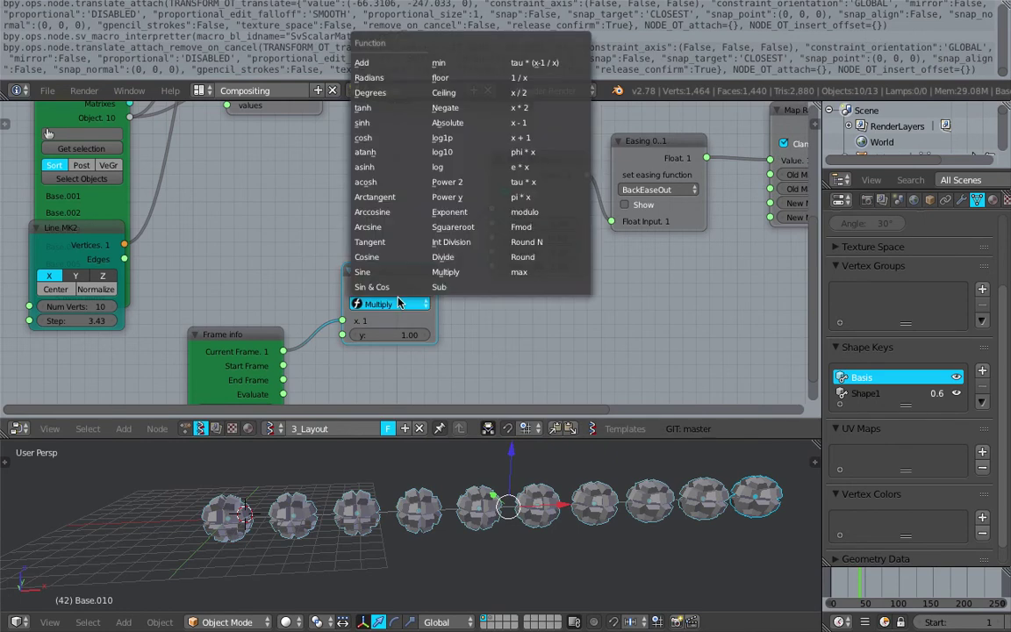
pyautogui.click(364, 62)
# - Add a Range Float node below the Add math node and link its Range output to the Add node's y input
pyautogui.keyDown('shift'); pyautogui.scroll(-3, 350, 218); pyautogui.keyUp('shift')
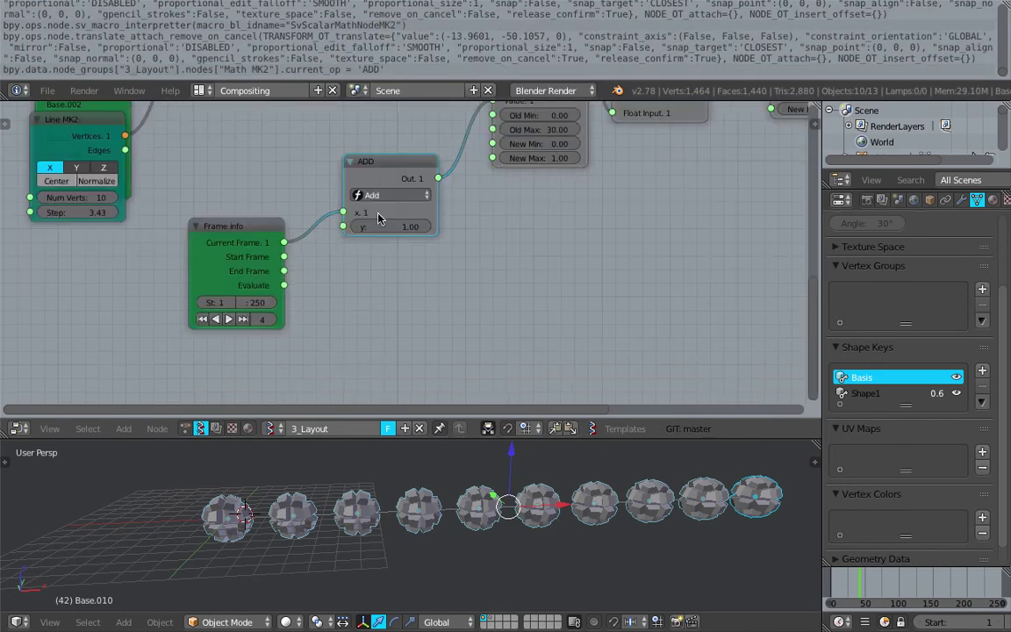
pyautogui.hotkey('alt', 'space')
pyautogui.write('rangf')
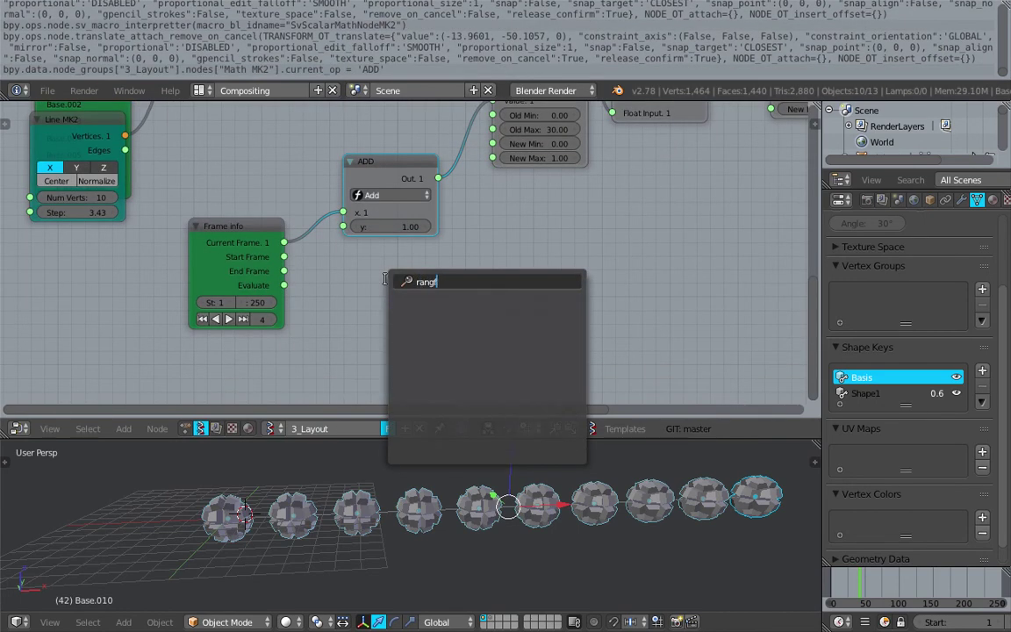
pyautogui.write('e fe fl')
pyautogui.press('Return')
pyautogui.click(462, 313)
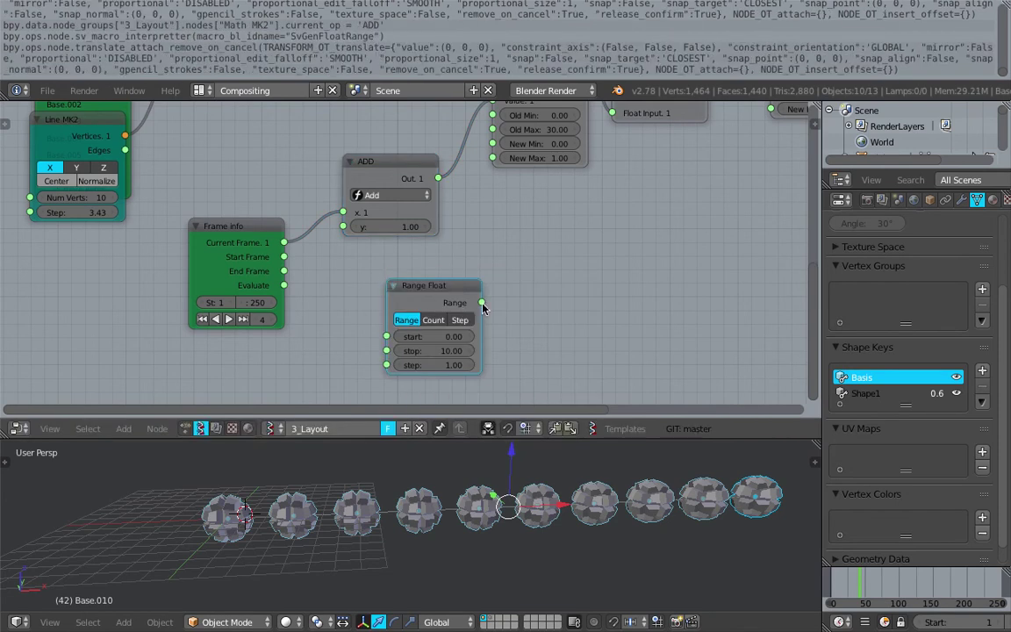
pyautogui.moveTo(481, 302); pyautogui.dragTo(343, 227)
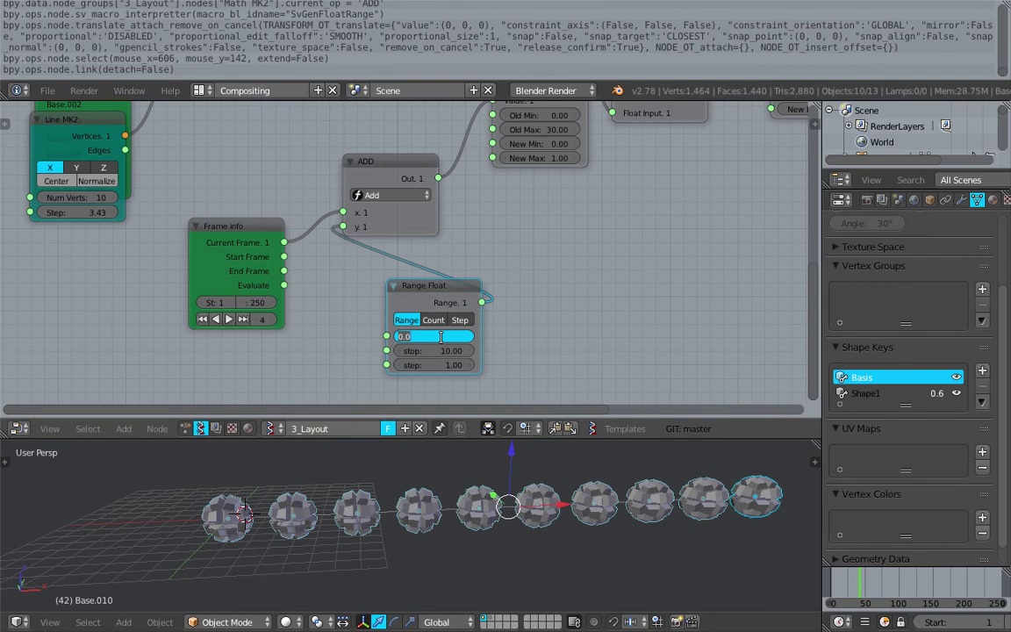
# - Set the Range Float node to Count mode with start -200 and stop 0, then scrub the timeline to test the staggered animation
pyautogui.click(441, 337)
pyautogui.write('-200')
pyautogui.press('Tab')
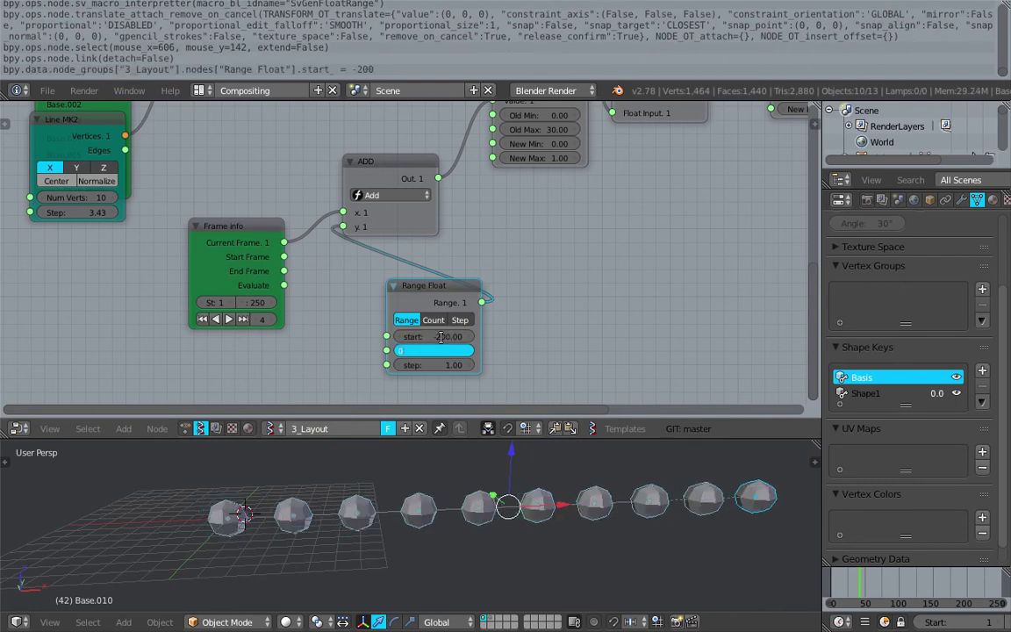
pyautogui.press('Return')
pyautogui.moveTo(448, 304); pyautogui.dragTo(367, 309)
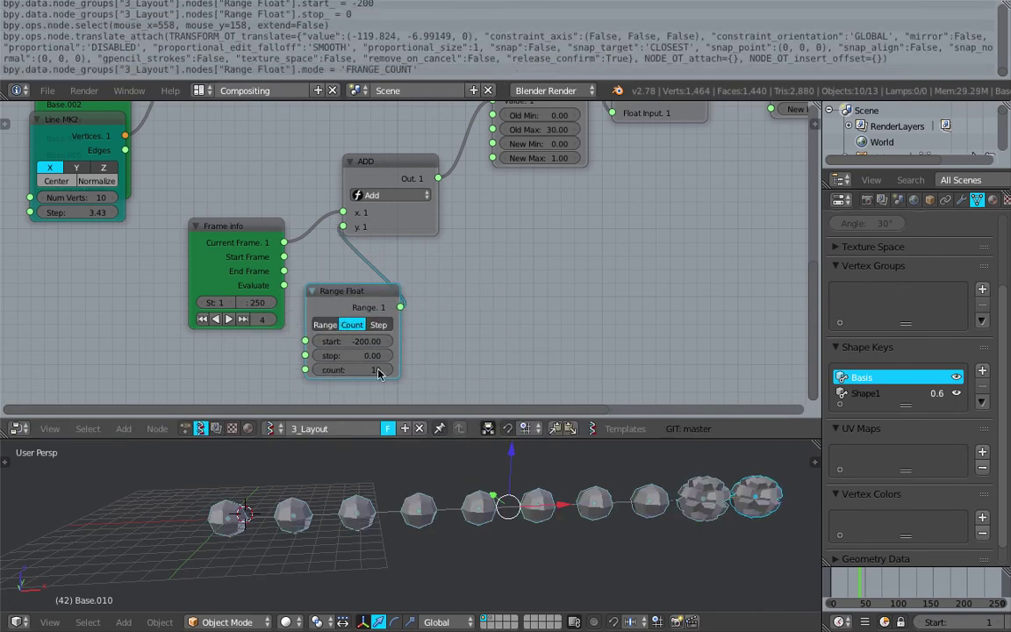
pyautogui.click(352, 325)
pyautogui.moveTo(837, 590)
pyautogui.mouseDown()
pyautogui.moveTo(956, 582)
pyautogui.moveTo(860, 597)
pyautogui.moveTo(888, 608)
pyautogui.moveTo(954, 599)
pyautogui.mouseUp()
pyautogui.keyDown('shift'); pyautogui.moveTo(706, 549); pyautogui.dragTo(524, 537, button='middle'); pyautogui.keyUp('shift')
# - Save the file under the incremented name ansv_team_003.blend on the Desktop
pyautogui.click(47, 90)
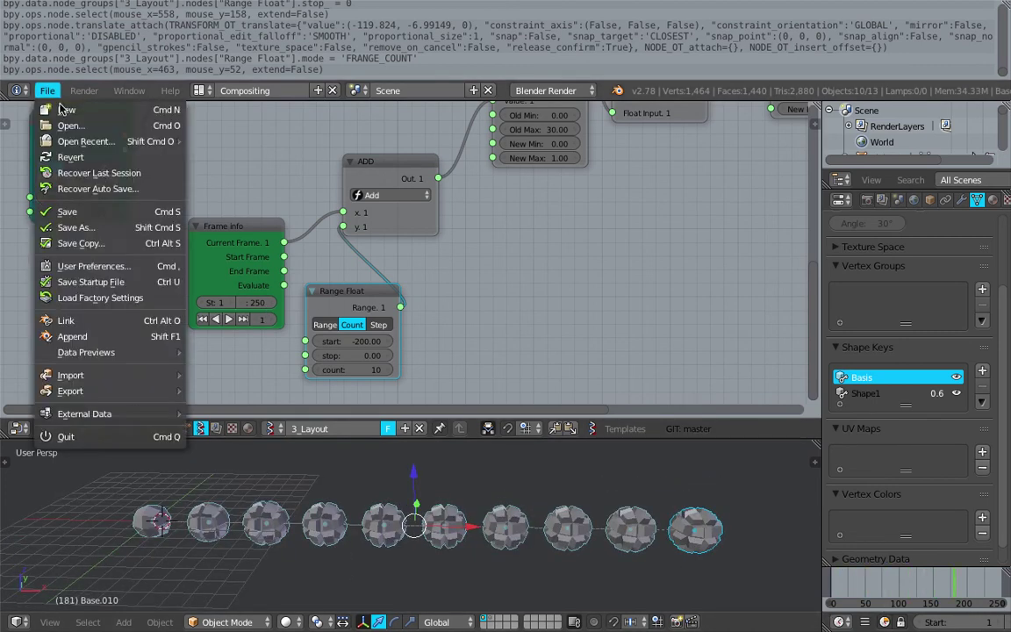
pyautogui.click(69, 222)
pyautogui.click(895, 71)
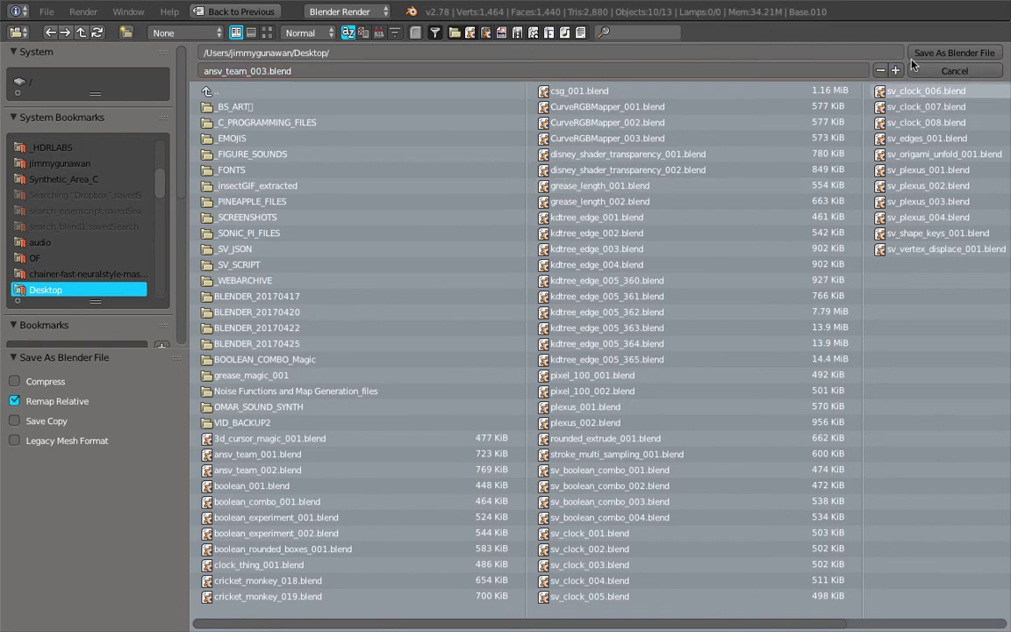
pyautogui.click(954, 53)
# - Rearrange the delta_location, Objects in mk3 and Line MK2 nodes so that they are spaced apart without overlapping
pyautogui.moveTo(332, 169); pyautogui.dragTo(324, 267, button='middle')
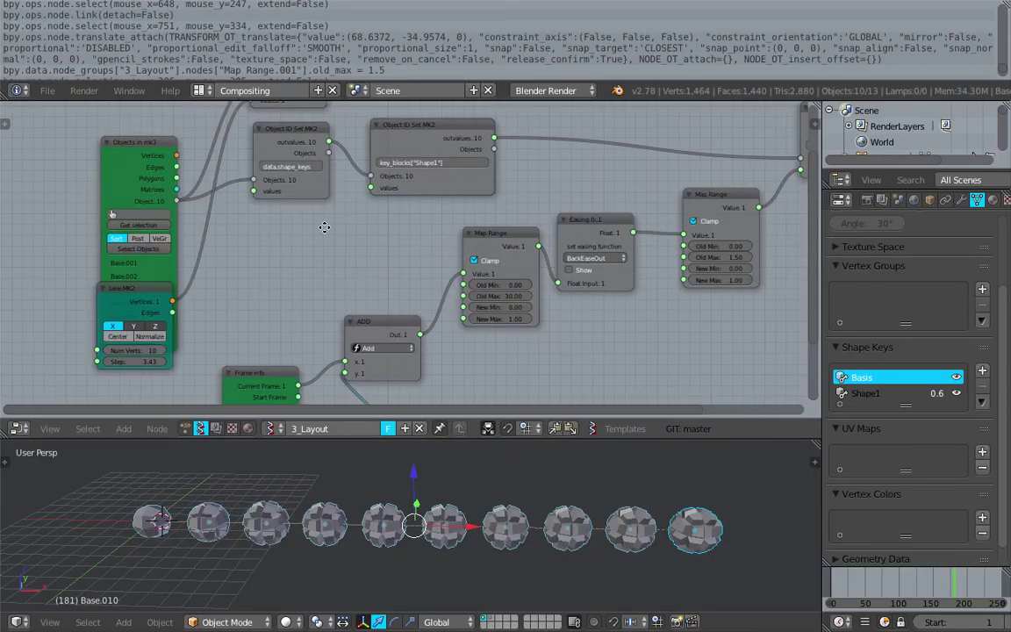
pyautogui.moveTo(324, 227); pyautogui.dragTo(332, 311, button='middle')
pyautogui.moveTo(299, 123); pyautogui.dragTo(377, 126)
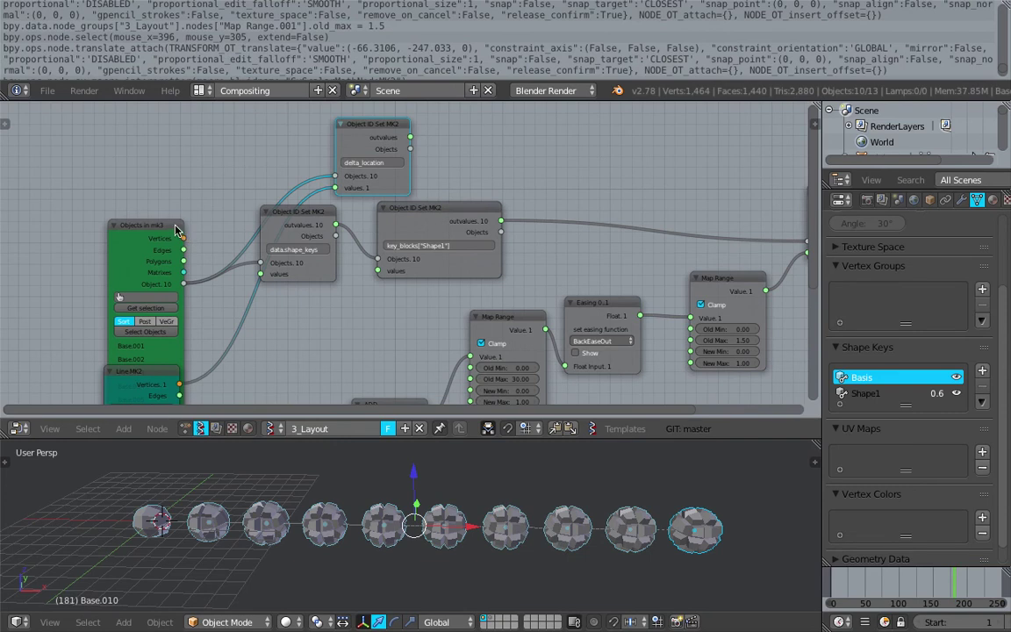
pyautogui.moveTo(135, 223); pyautogui.dragTo(98, 208)
pyautogui.moveTo(226, 244); pyautogui.dragTo(220, 155, button='middle')
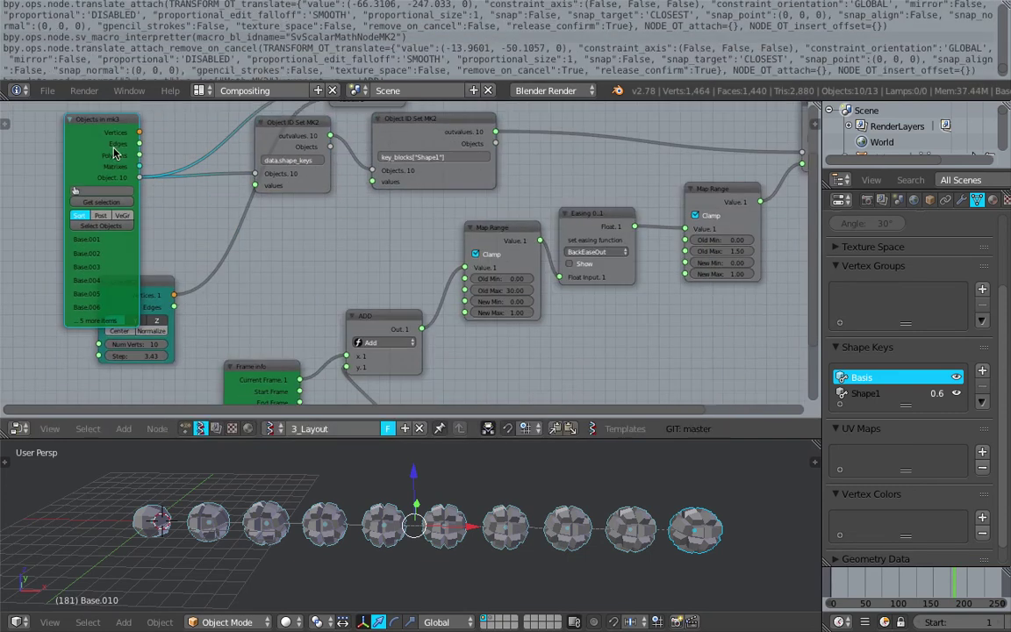
pyautogui.moveTo(104, 134); pyautogui.dragTo(59, 135)
pyautogui.moveTo(148, 208); pyautogui.dragTo(172, 207, button='middle')
pyautogui.moveTo(162, 281); pyautogui.dragTo(196, 219)
pyautogui.moveTo(308, 219); pyautogui.dragTo(246, 220, button='middle')
pyautogui.scroll(-1, 481, 286)
pyautogui.moveTo(422, 222); pyautogui.dragTo(389, 239, button='middle')
# - Enlarge the 3D view area showing the row of spheres and save the file
pyautogui.moveTo(300, 502); pyautogui.dragTo(318, 500, button='middle')
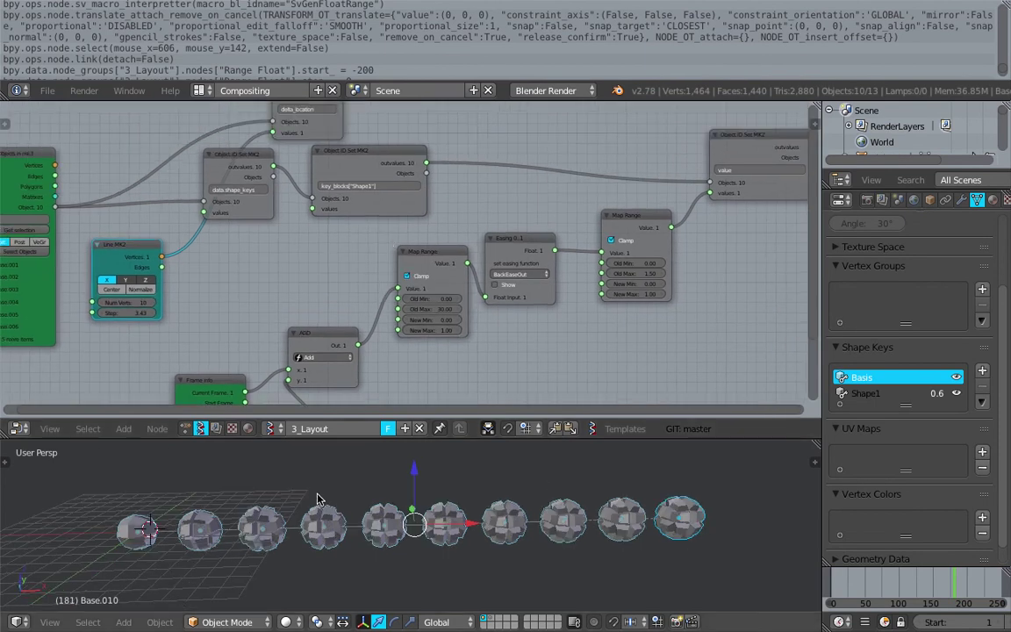
pyautogui.moveTo(689, 521); pyautogui.dragTo(673, 501, button='middle')
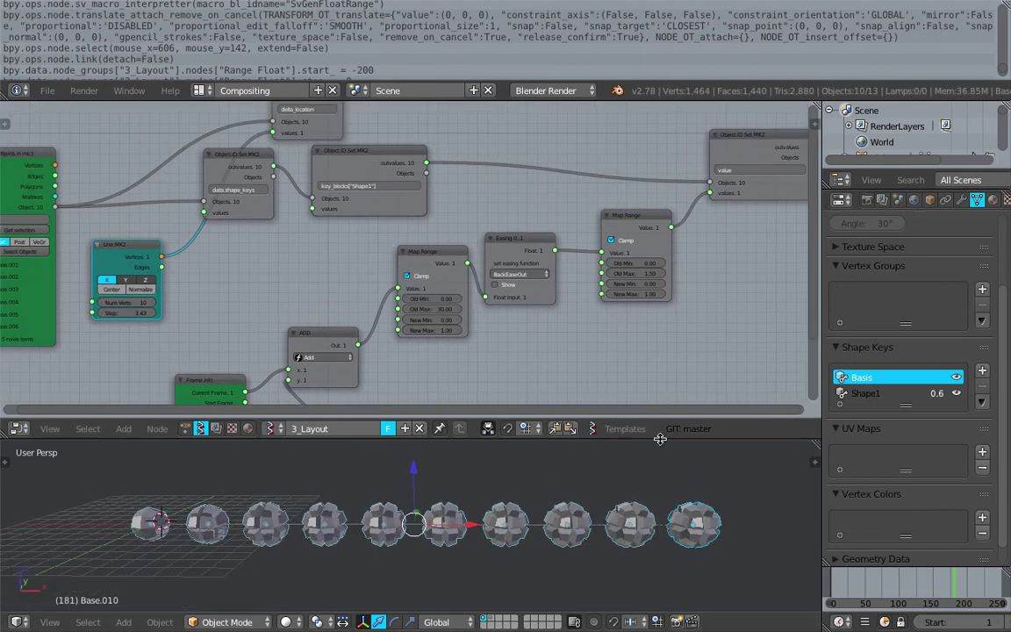
pyautogui.moveTo(660, 439); pyautogui.dragTo(571, 352)
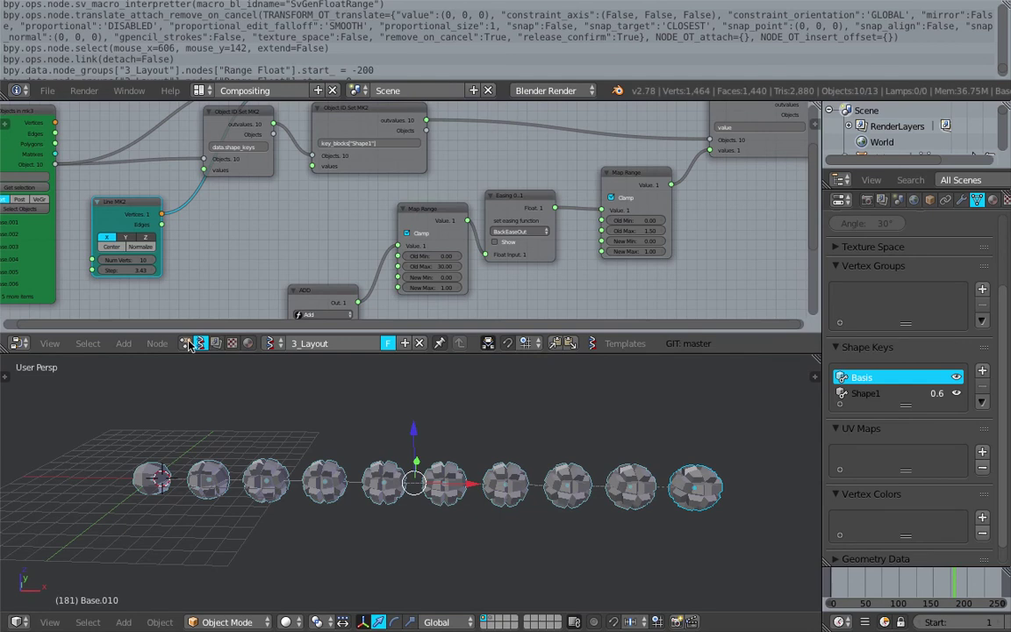
pyautogui.moveTo(308, 263); pyautogui.dragTo(333, 205, button='middle')
pyautogui.hotkey('ctrl', 's')
pyautogui.click(333, 208)
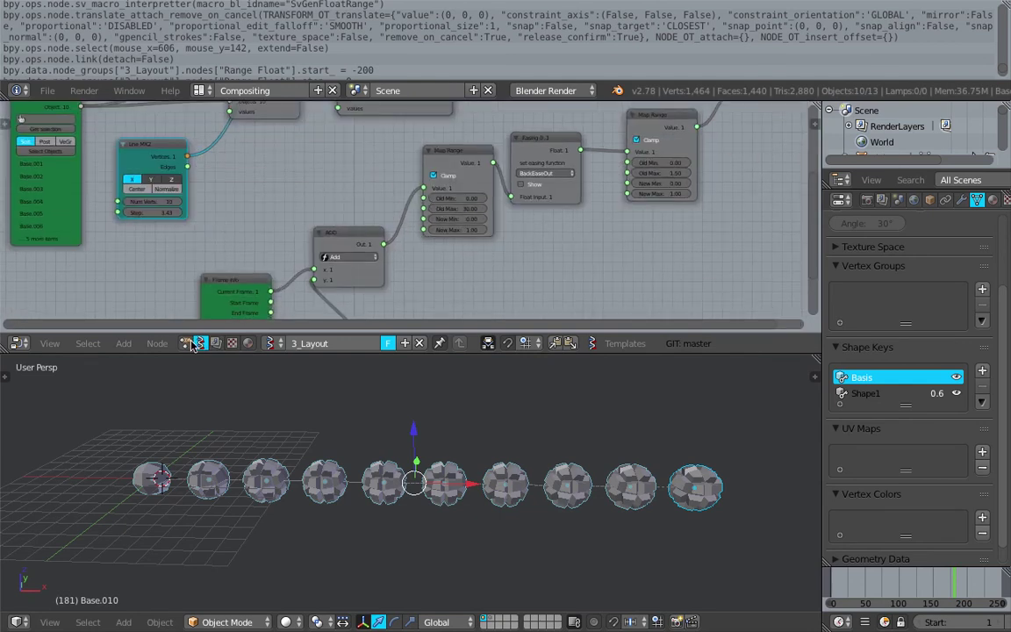
# - In the 2_Instancing Animation Nodes tree, set the Object Instancer's instances to 25 and scrub the timeline
pyautogui.click(186, 343)
pyautogui.click(275, 344)
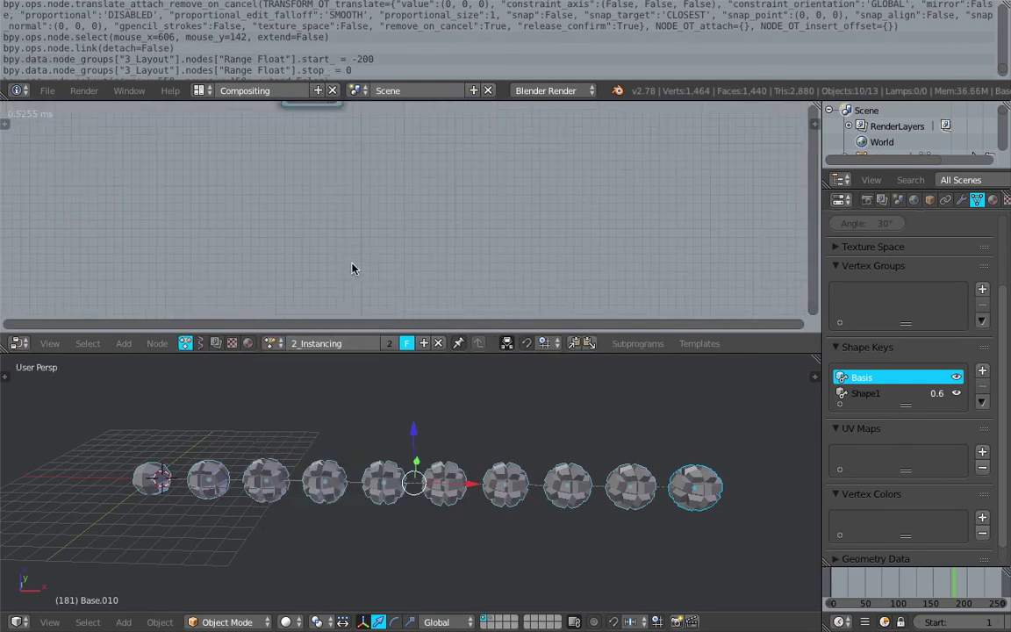
pyautogui.click(321, 255)
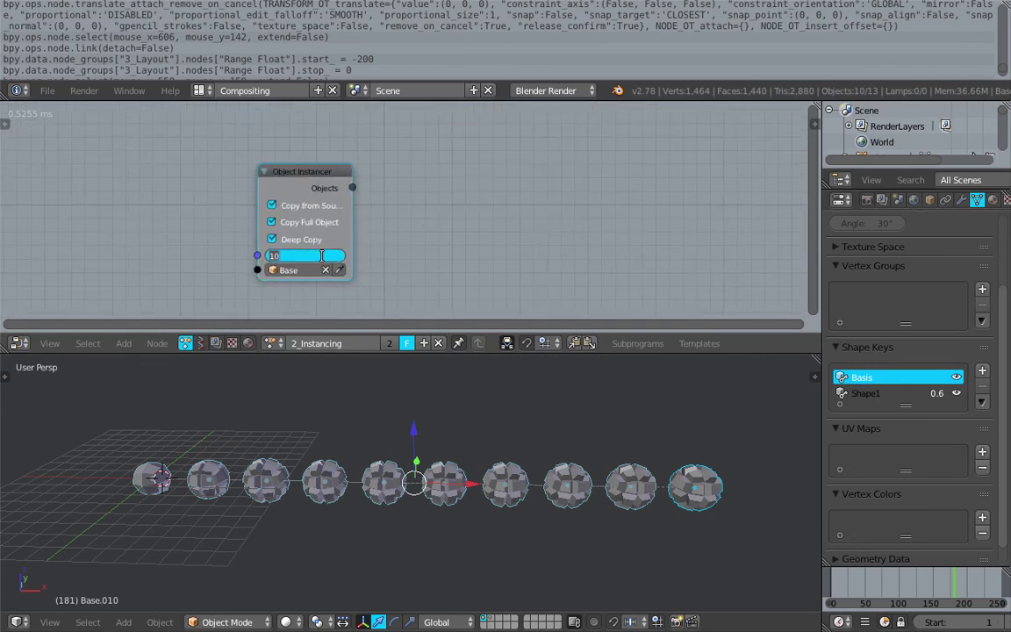
pyautogui.write('25')
pyautogui.press('Return')
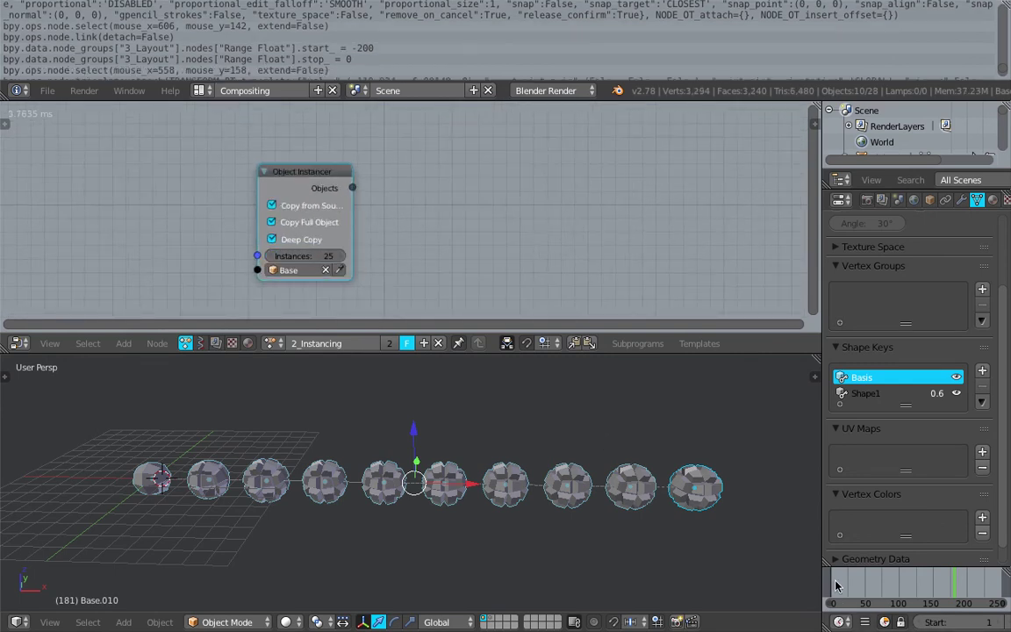
pyautogui.moveTo(836, 587); pyautogui.dragTo(480, 381)
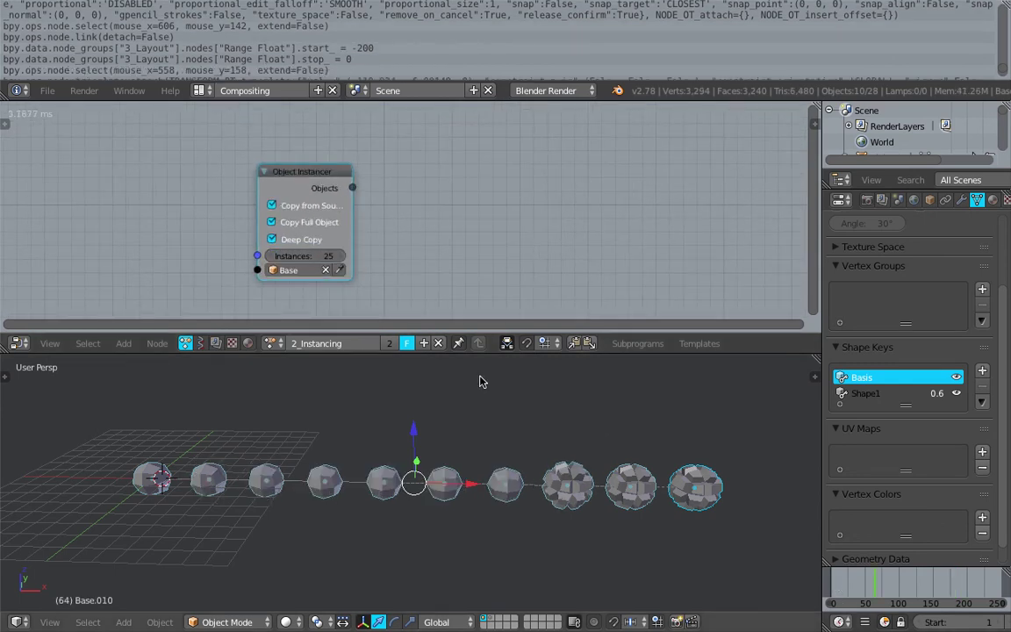
# - Show the 3_Layout Sverchok tree in the node editor and enlarge the node editor area
pyautogui.click(200, 343)
pyautogui.click(272, 343)
pyautogui.click(288, 383)
pyautogui.moveTo(378, 230); pyautogui.dragTo(427, 133, button='middle')
pyautogui.moveTo(307, 247); pyautogui.dragTo(363, 268, button='middle')
pyautogui.moveTo(272, 170); pyautogui.dragTo(325, 271, button='middle')
pyautogui.moveTo(286, 214); pyautogui.dragTo(278, 225, button='middle')
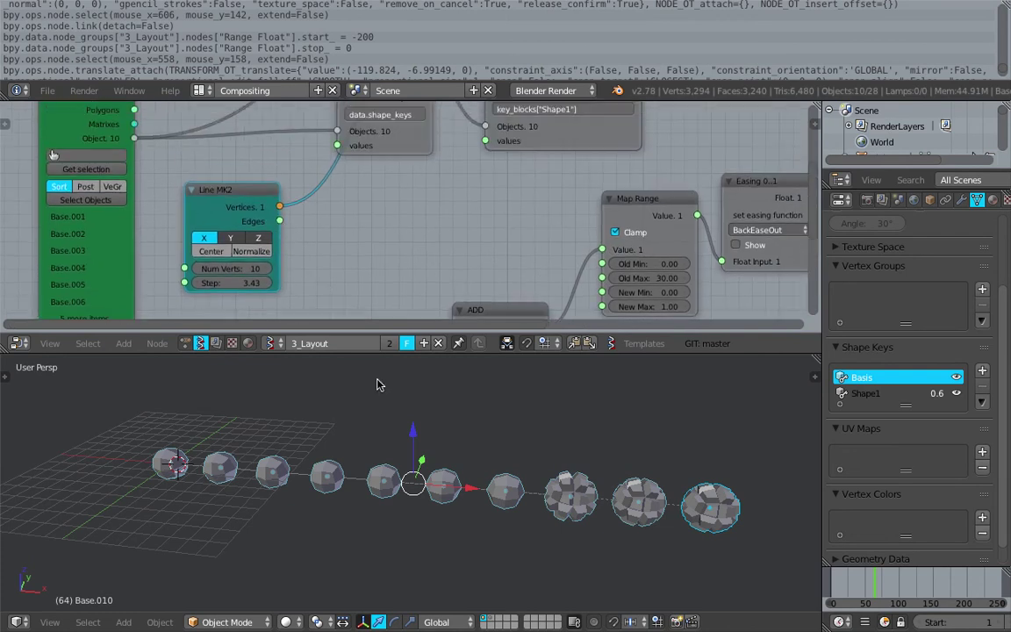
pyautogui.moveTo(381, 355); pyautogui.dragTo(381, 415)
# - Delete the Line MK2 node that drives the spheres' delta_location
pyautogui.moveTo(257, 225); pyautogui.dragTo(299, 234)
pyautogui.scroll(-3, 303, 237)
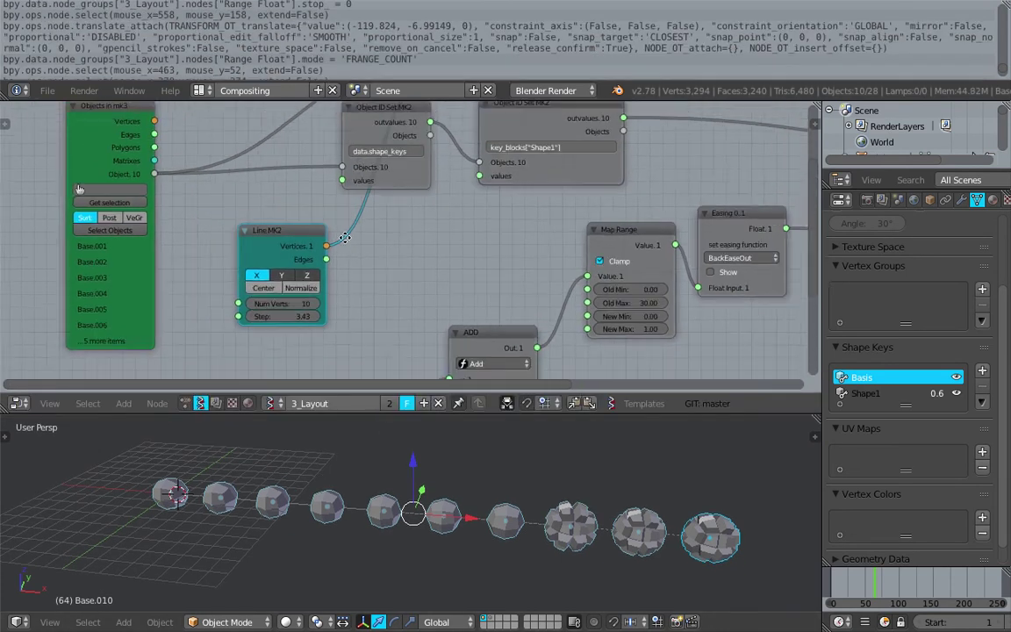
pyautogui.moveTo(322, 259); pyautogui.dragTo(313, 301, button='middle')
pyautogui.click(299, 294)
pyautogui.press('x')
pyautogui.moveTo(260, 111); pyautogui.dragTo(273, 192, button='middle')
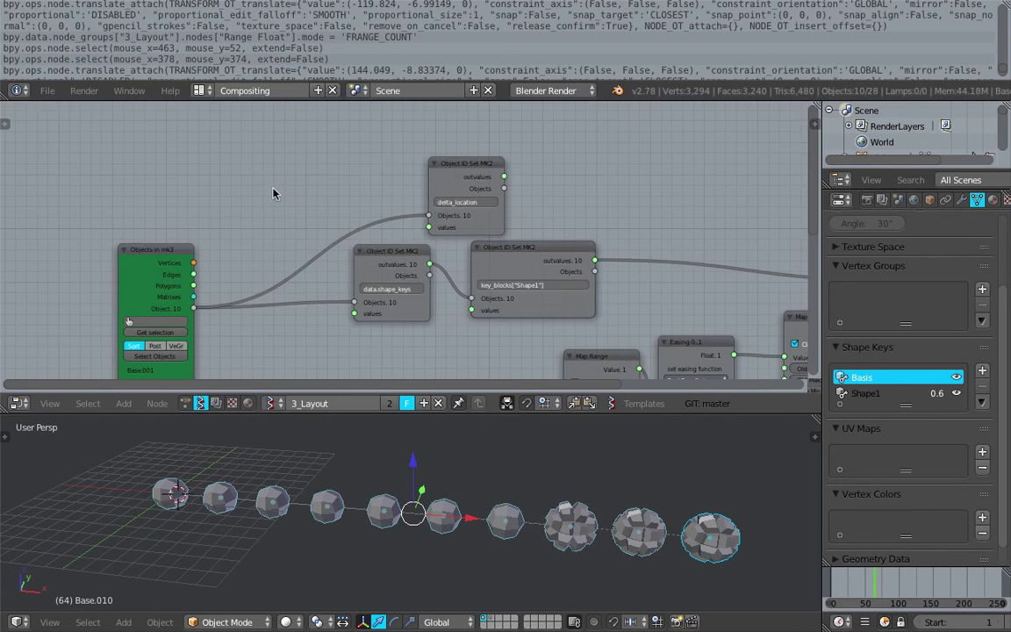
# - Add a Plane MK2 node above the Objects in node and set its N Verts X and N Verts Y to 5
pyautogui.hotkey('shift', 'a')
pyautogui.click(273, 190)
pyautogui.write('plane')
pyautogui.press('Return')
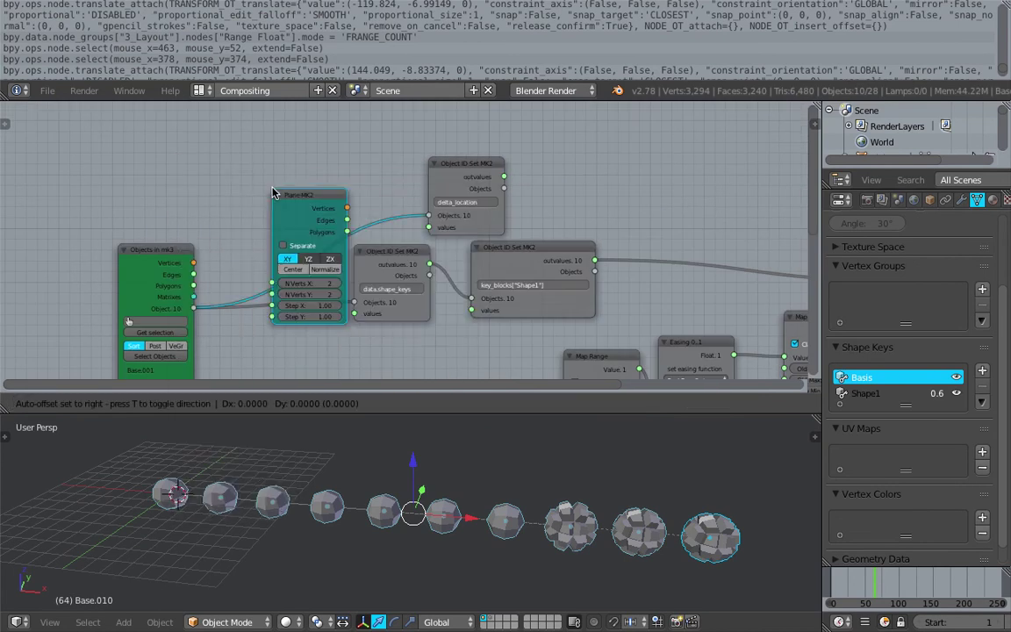
pyautogui.click(259, 151)
pyautogui.moveTo(256, 207); pyautogui.dragTo(256, 219)
pyautogui.write('5')
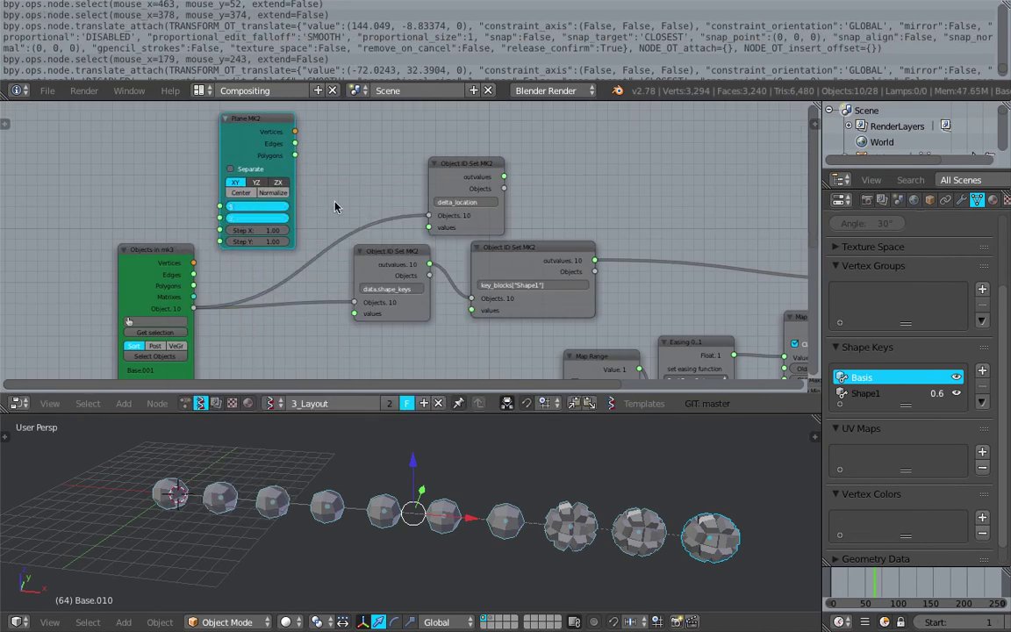
pyautogui.press('Return')
# - Link the Plane MK2 Vertices output to the delta_location node's values input and set Step X and Step Y to 2.89
pyautogui.moveTo(296, 132); pyautogui.dragTo(428, 228)
pyautogui.moveTo(455, 279); pyautogui.dragTo(428, 227)
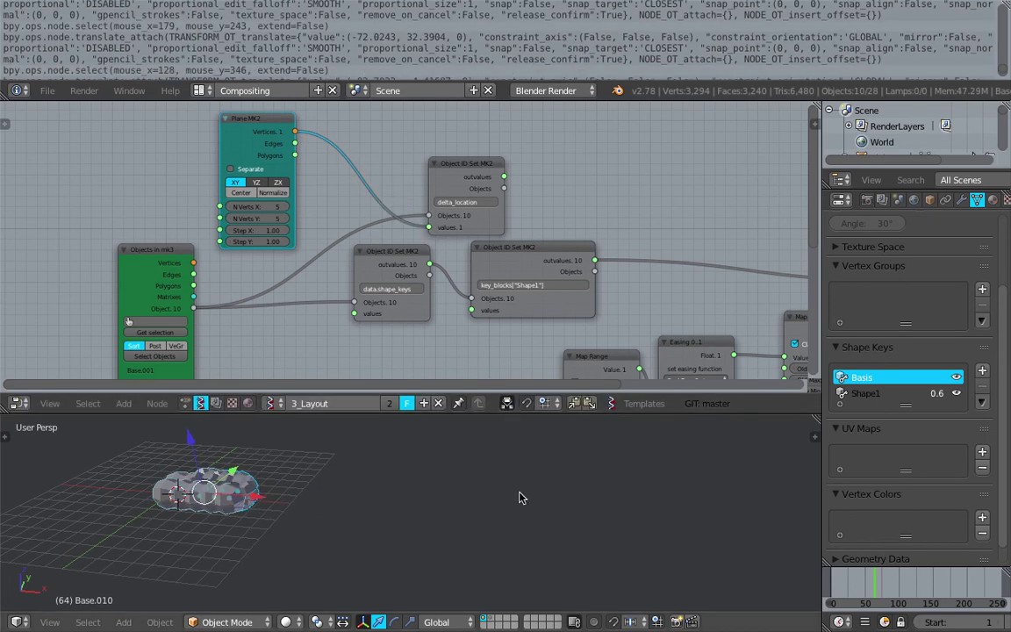
pyautogui.moveTo(255, 230); pyautogui.dragTo(341, 244)
pyautogui.moveTo(340, 245); pyautogui.dragTo(344, 228, button='middle')
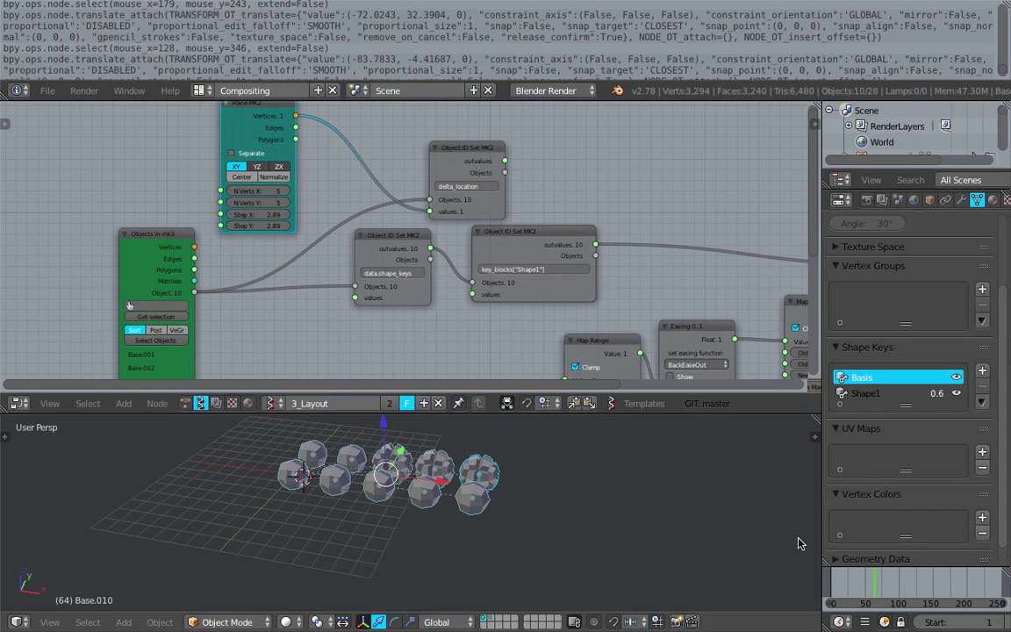
# - Scrub the timeline and play the animation to check the spheres laid out on the plane grid
pyautogui.click(858, 592)
pyautogui.moveTo(903, 577); pyautogui.dragTo(903, 597, button='middle')
pyautogui.moveTo(983, 623); pyautogui.dragTo(852, 622, button='middle')
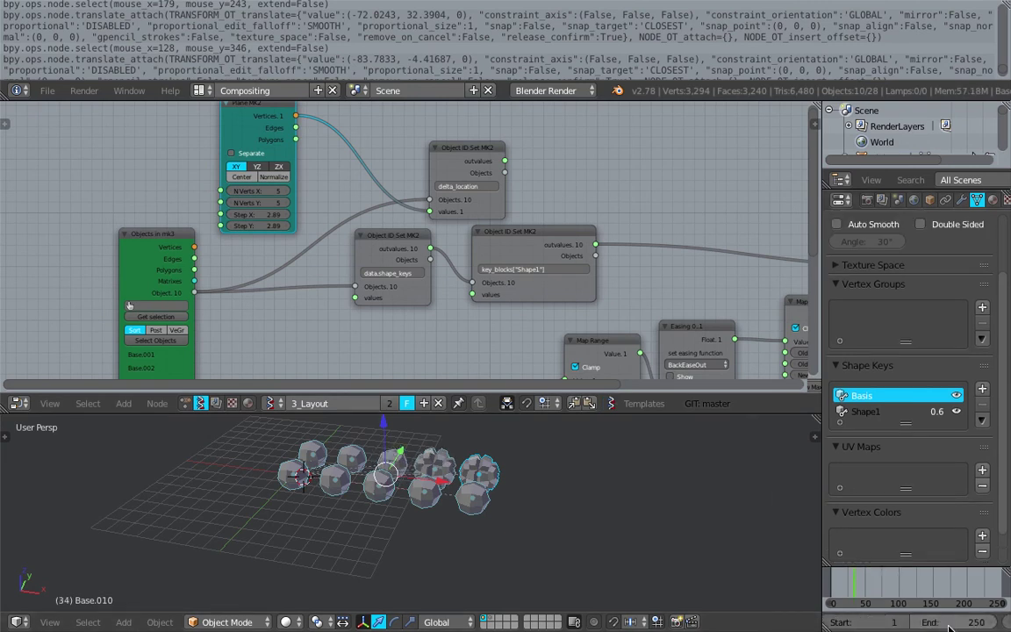
pyautogui.moveTo(934, 623); pyautogui.dragTo(889, 623, button='middle')
pyautogui.moveTo(166, 318); pyautogui.dragTo(145, 271, button='middle')
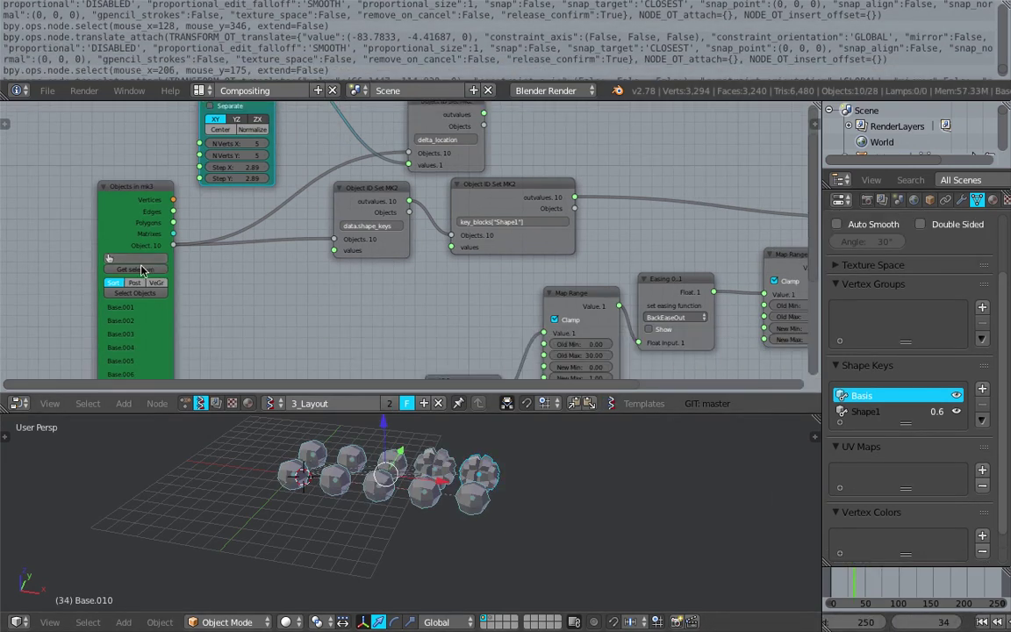
pyautogui.hotkey('alt', 'a')
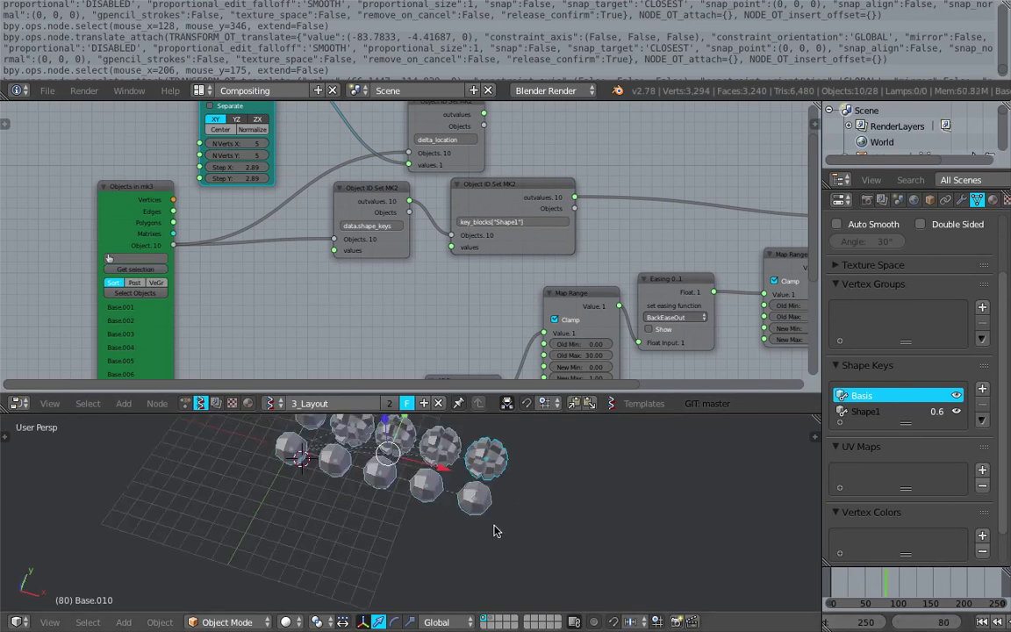
# - Check the Objects in node's object list, then show the 2_Instancing Animation Nodes tree and widen its Object Instancer node
pyautogui.moveTo(151, 326); pyautogui.dragTo(154, 253, button='middle')
pyautogui.scroll(1, 156, 253)
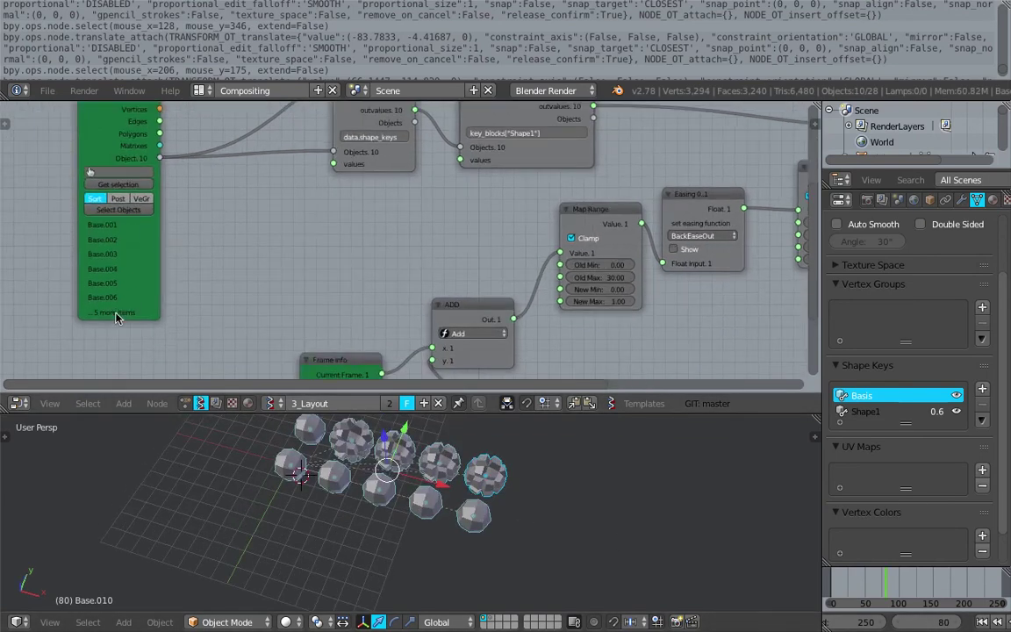
pyautogui.click(186, 404)
pyautogui.press('Home')
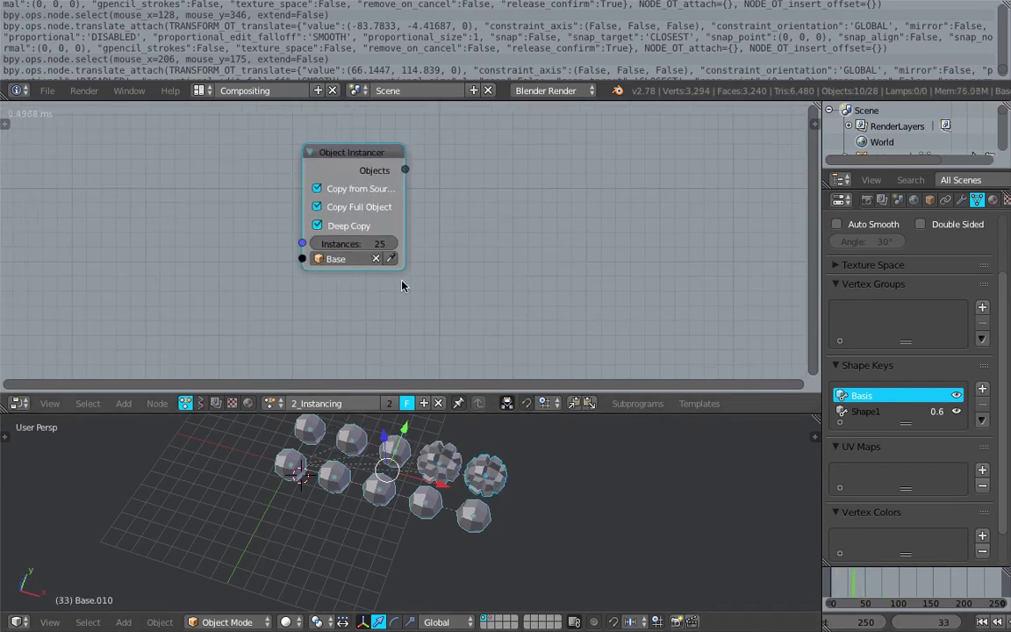
pyautogui.moveTo(400, 233); pyautogui.dragTo(447, 233)
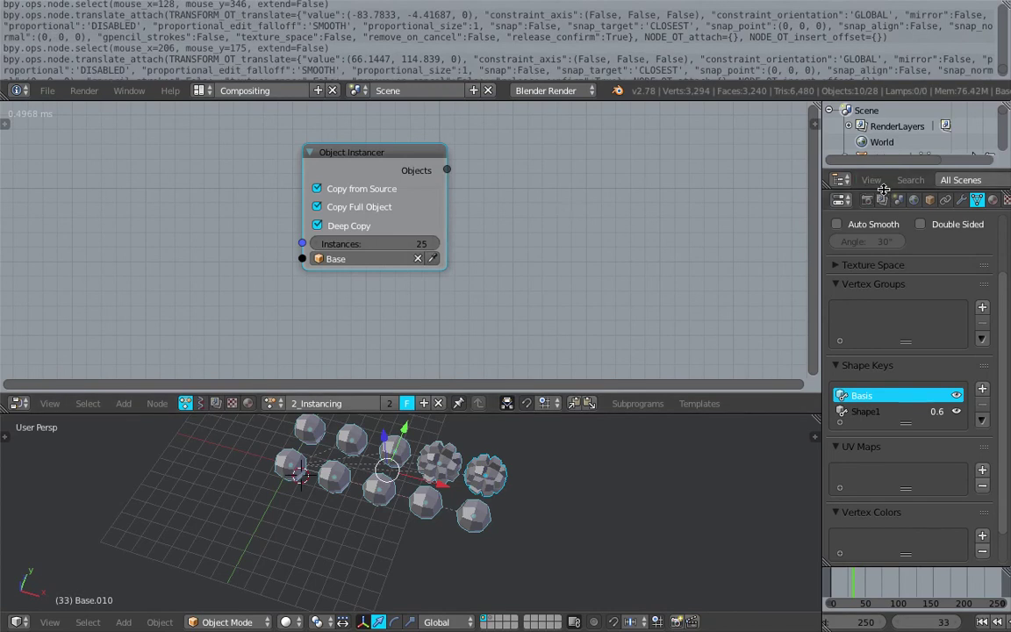
# - Enlarge the Outliner, look through the Animation Nodes instances and select Base.023
pyautogui.moveTo(878, 173); pyautogui.dragTo(878, 185)
pyautogui.moveTo(891, 260); pyautogui.dragTo(891, 301)
pyautogui.click(846, 158)
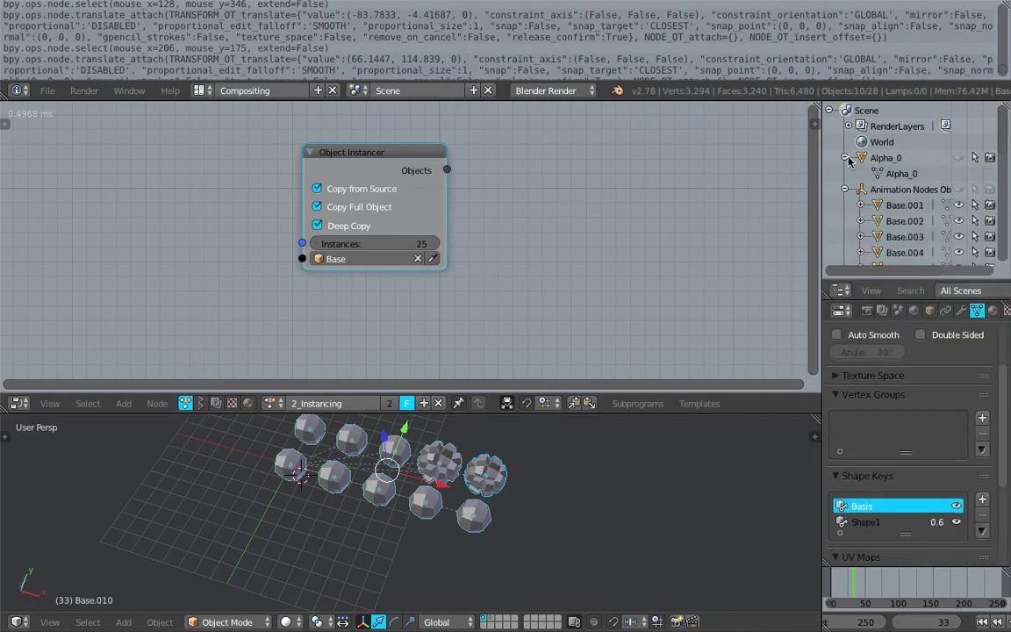
pyautogui.scroll(-5, 913, 193)
pyautogui.scroll(-3, 914, 202)
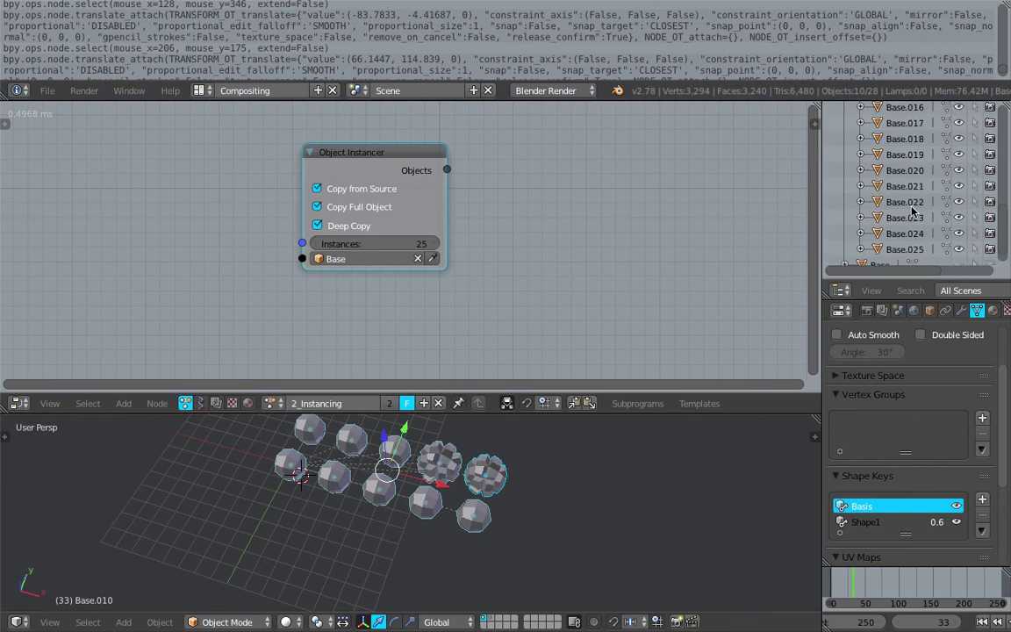
pyautogui.click(908, 218)
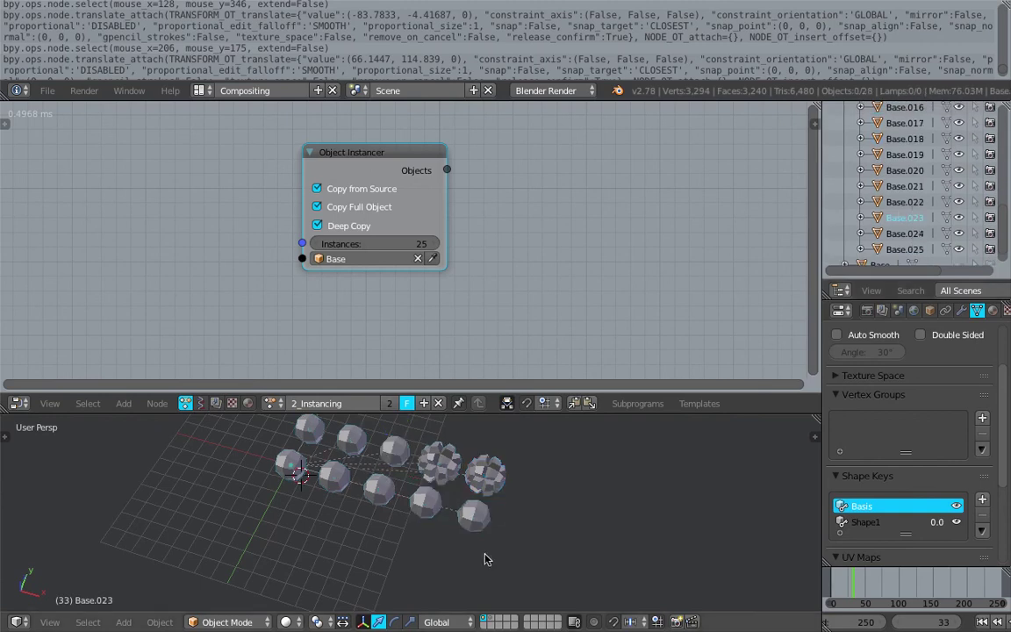
# - Switch between scene layers 2 and 1 in the 3D view to check the base objects and the instanced spheres
pyautogui.scroll(-3, 465, 501)
pyautogui.press('2')
pyautogui.moveTo(506, 495); pyautogui.dragTo(520, 485, button='middle')
pyautogui.scroll(-1, 520, 484)
pyautogui.press('1')
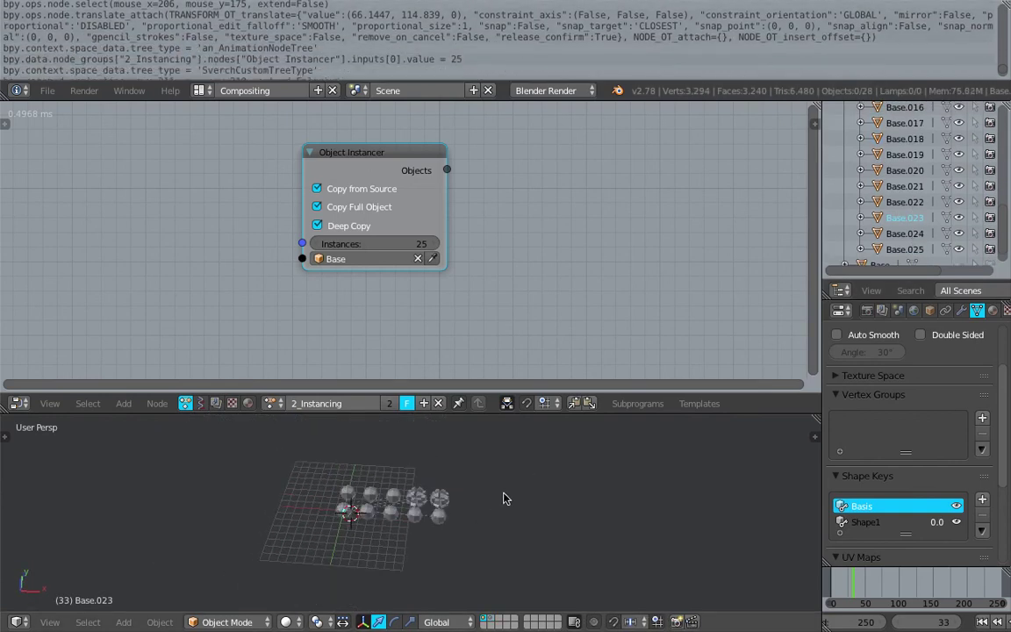
pyautogui.press('2')
pyautogui.press('1')
pyautogui.moveTo(607, 449); pyautogui.dragTo(602, 459, button='middle')
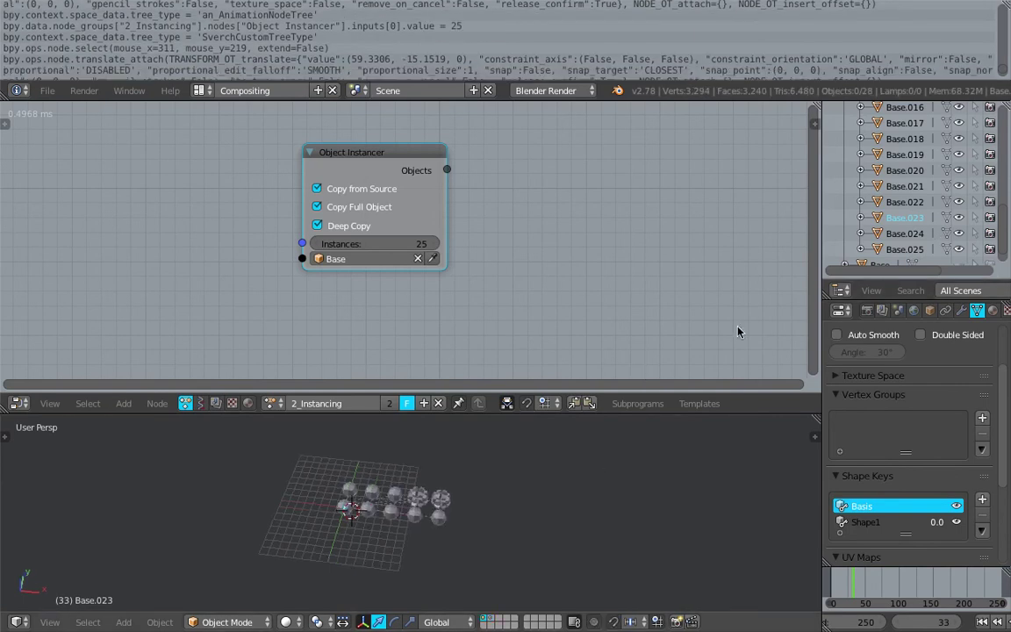
# - Make all the Base instances through Base.025 selectable in the Outliner and select all 25 spheres in the 3D view
pyautogui.scroll(2, 989, 145)
pyautogui.scroll(3, 993, 144)
pyautogui.scroll(-1, 972, 224)
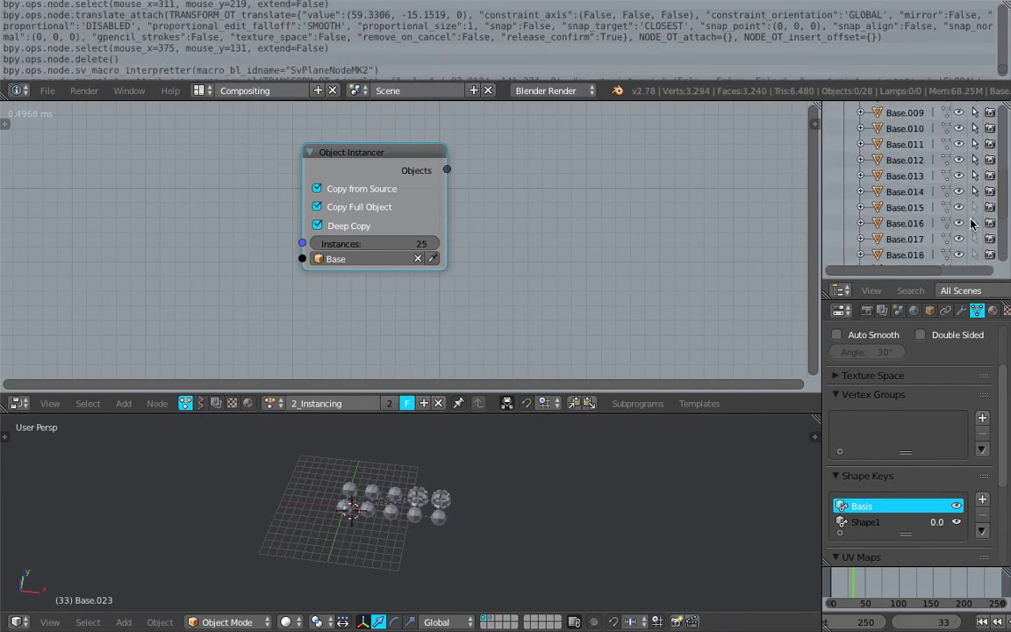
pyautogui.scroll(-5, 980, 210)
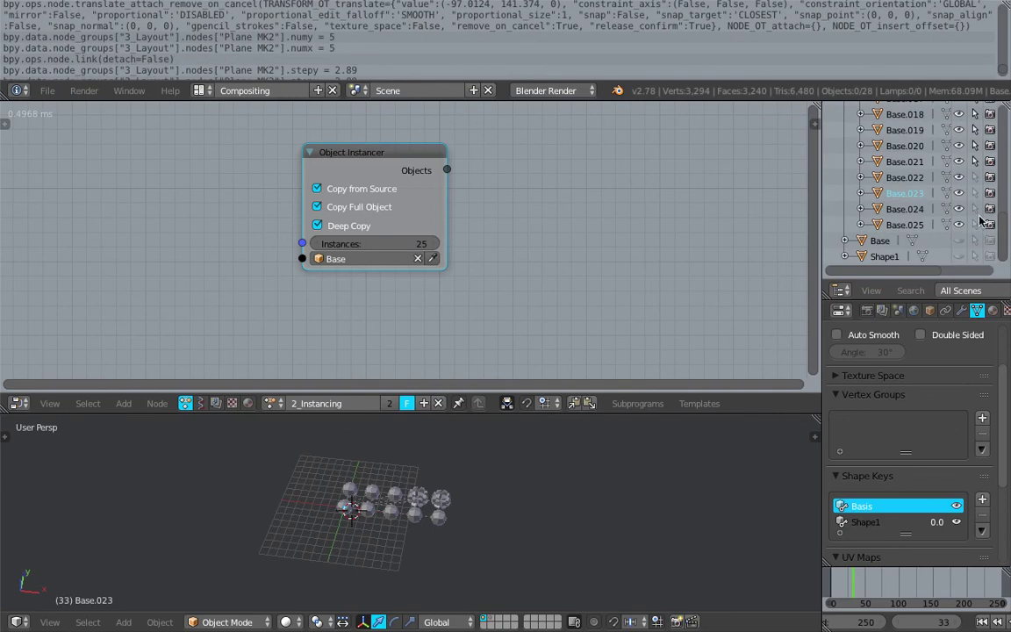
pyautogui.moveTo(974, 182); pyautogui.dragTo(975, 224)
pyautogui.moveTo(664, 435); pyautogui.dragTo(632, 455, button='middle')
pyautogui.press('a')
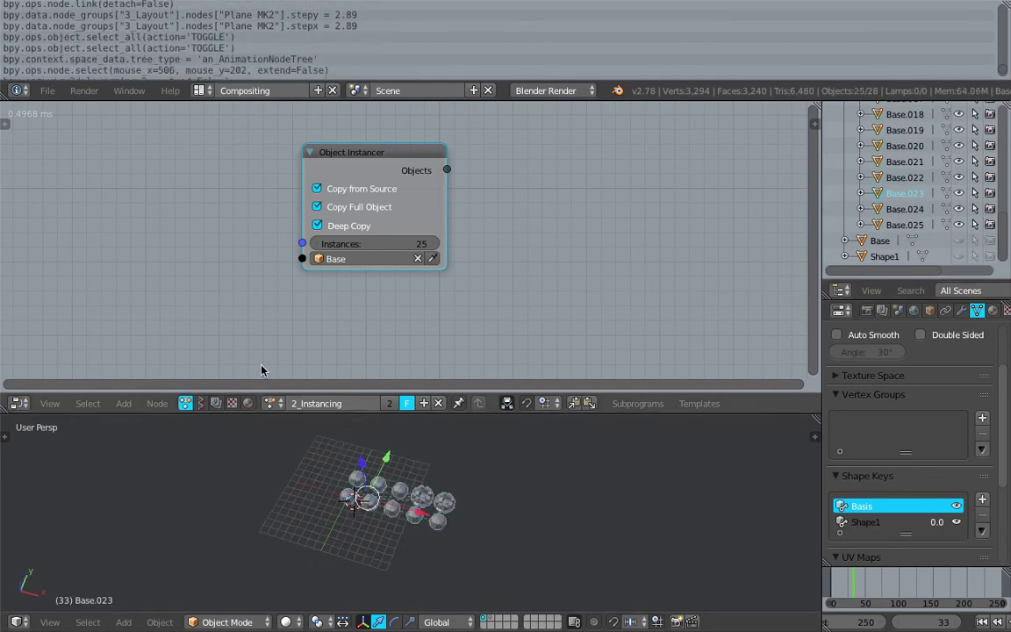
# - Show the Sverchok 3_Layout tree and load the selected spheres into its Objects in node
pyautogui.click(201, 403)
pyautogui.click(274, 404)
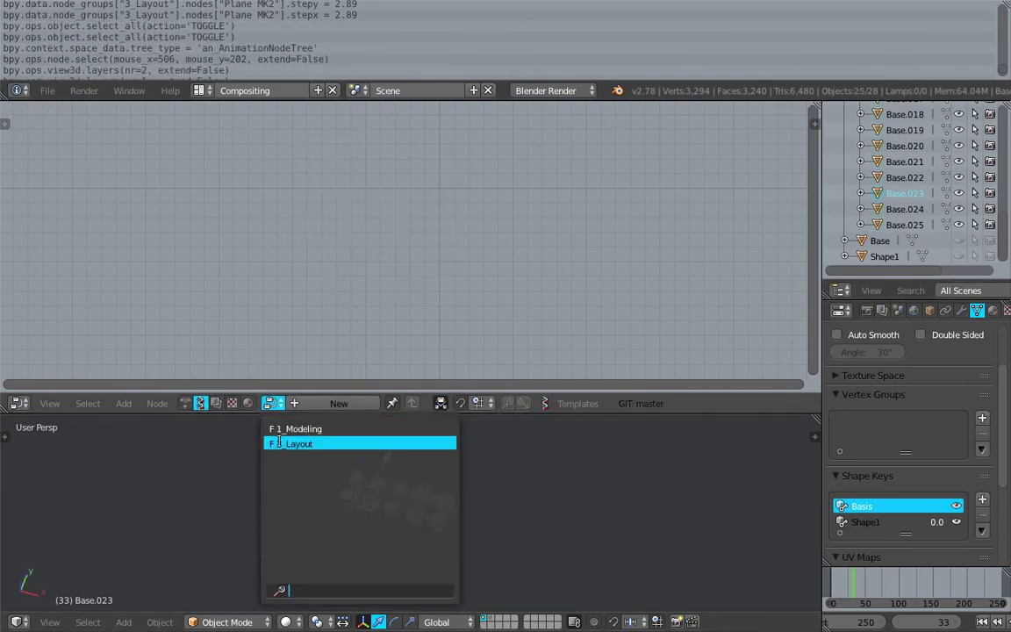
pyautogui.click(284, 444)
pyautogui.moveTo(214, 259); pyautogui.dragTo(236, 267, button='middle')
pyautogui.click(95, 182)
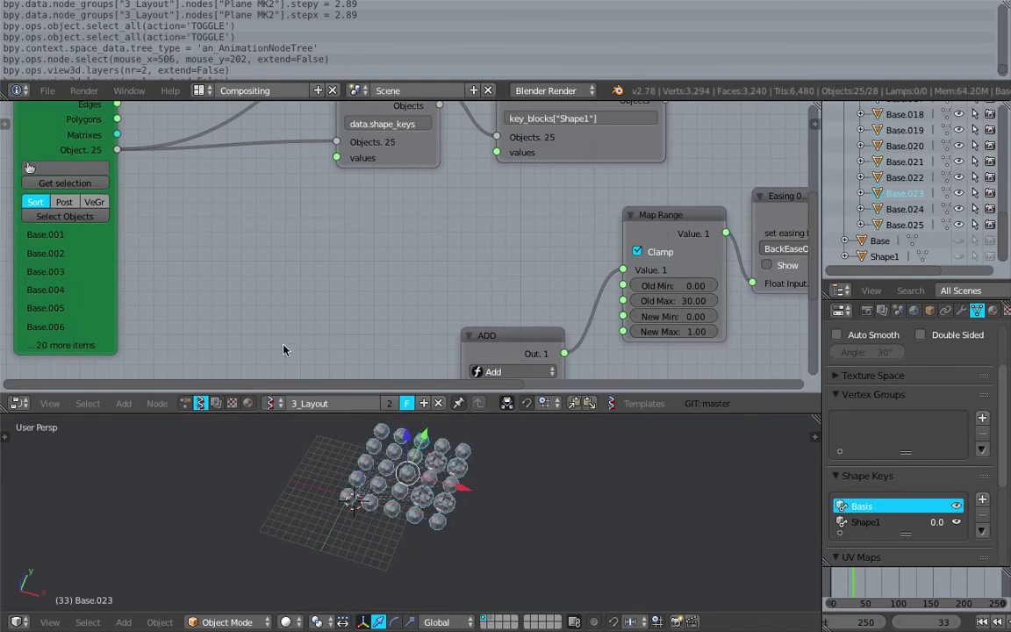
# - Enlarge the 3D view and scrub the timeline up to frame 178 to check the animation across the sphere grid
pyautogui.moveTo(416, 486); pyautogui.dragTo(430, 502, button='middle')
pyautogui.scroll(2, 430, 500)
pyautogui.moveTo(483, 394); pyautogui.dragTo(483, 222)
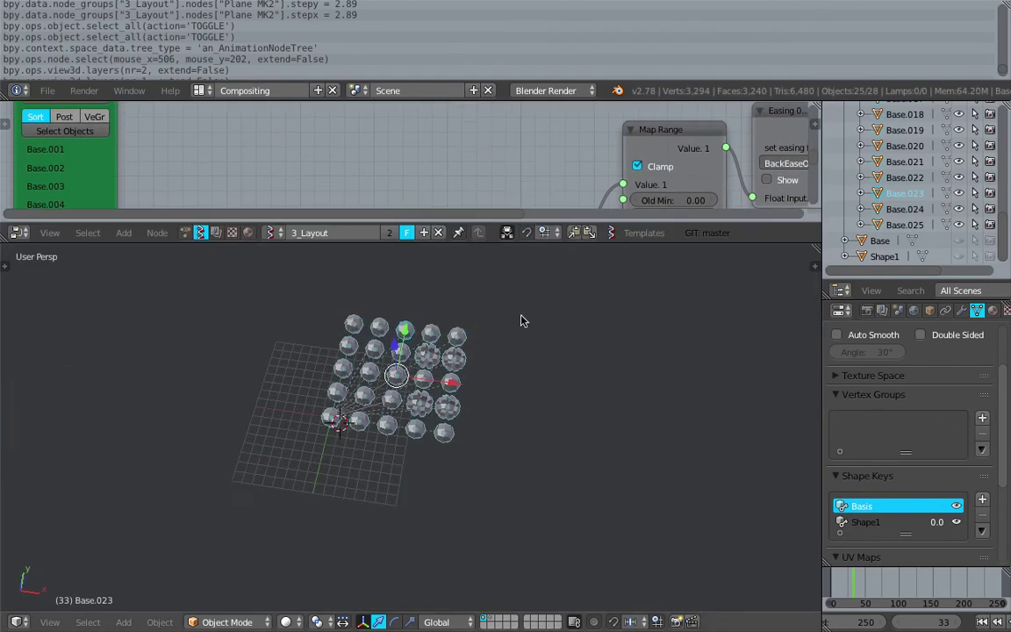
pyautogui.scroll(3, 499, 425)
pyautogui.moveTo(498, 425); pyautogui.dragTo(512, 434, button='middle')
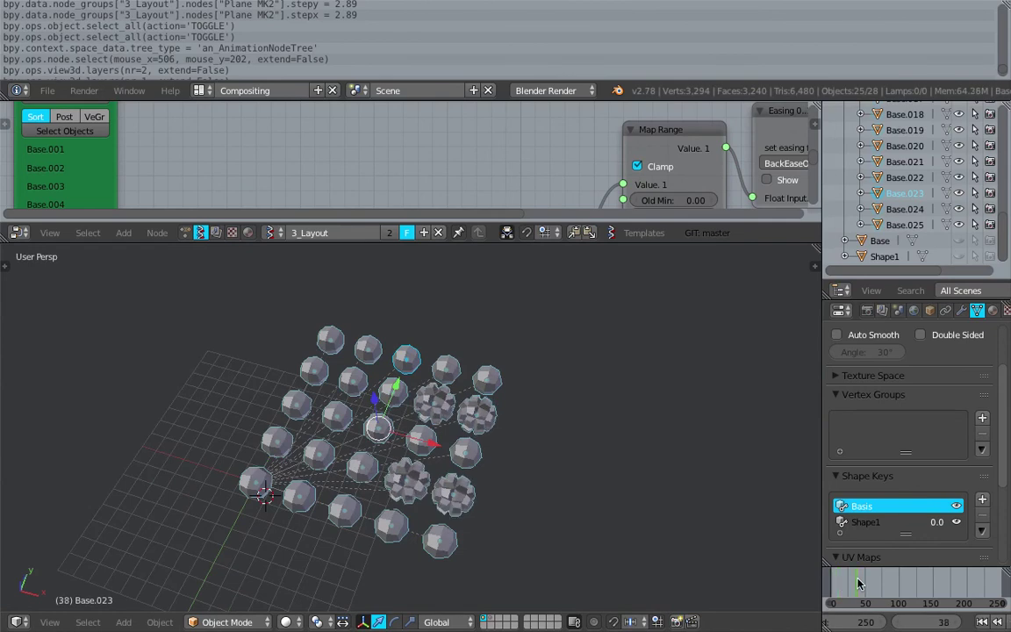
pyautogui.moveTo(859, 583); pyautogui.dragTo(953, 577)
pyautogui.moveTo(228, 399); pyautogui.dragTo(279, 436, button='middle')
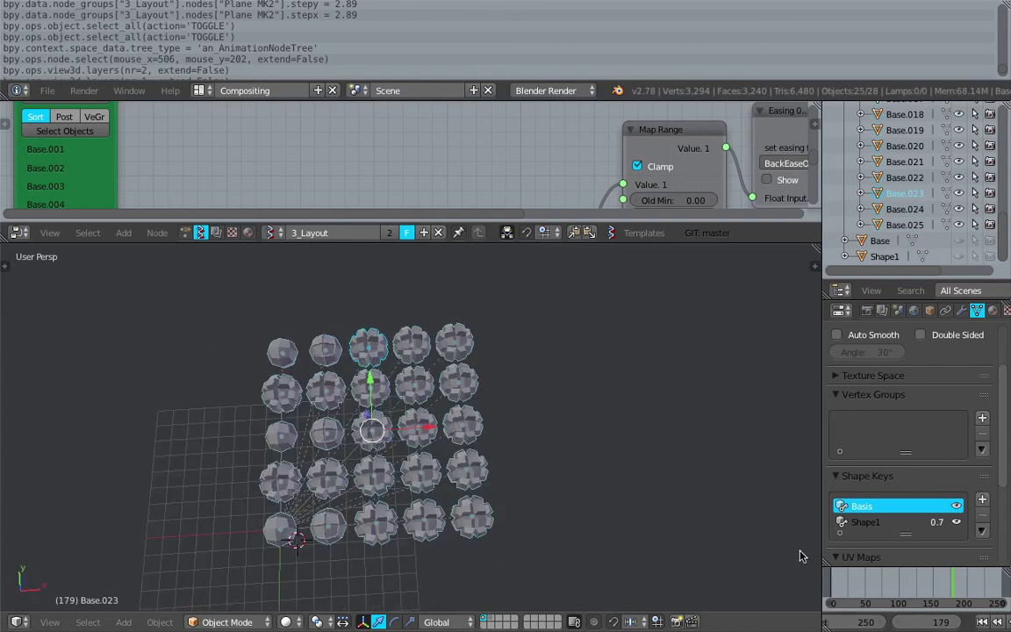
pyautogui.moveTo(835, 581); pyautogui.dragTo(952, 580)
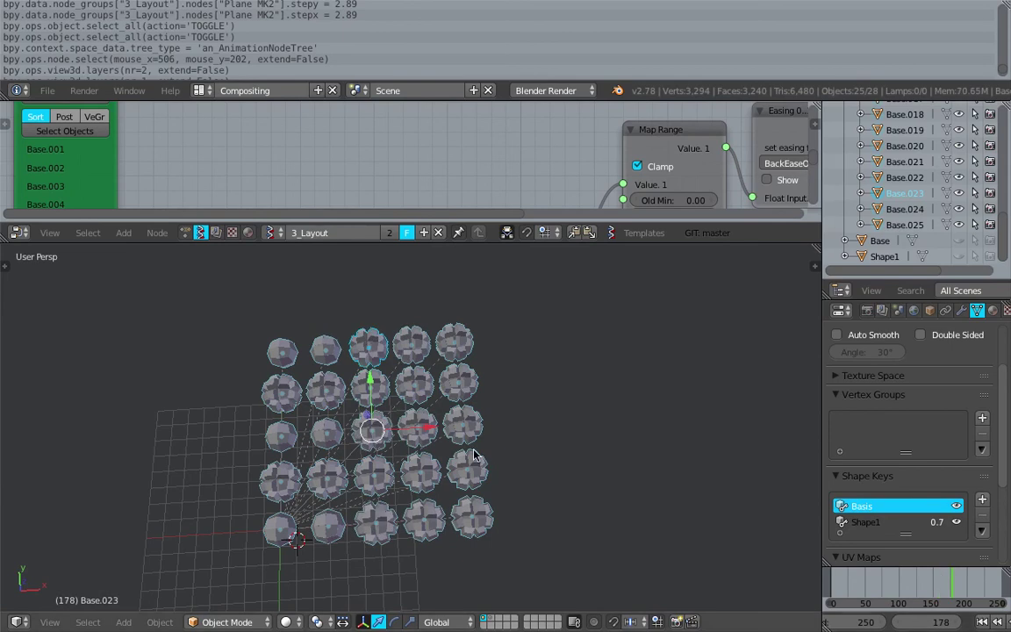
# - Give the 3D view more height around the sphere grid and save the file
pyautogui.scroll(-1, 474, 454)
pyautogui.keyDown('shift'); pyautogui.moveTo(474, 455); pyautogui.dragTo(382, 459, button='middle'); pyautogui.keyUp('shift')
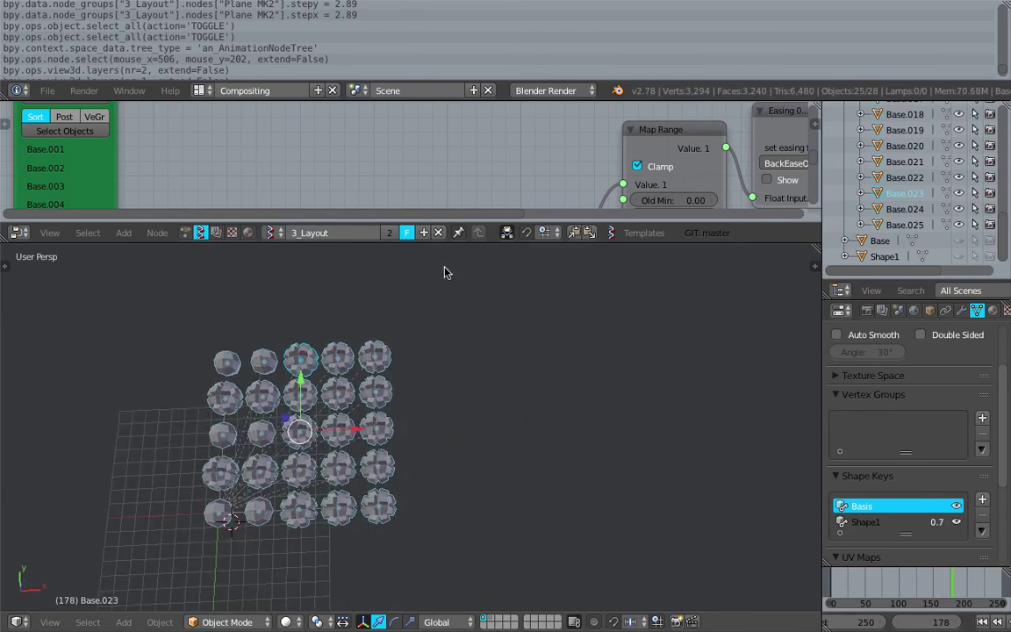
pyautogui.moveTo(441, 242); pyautogui.dragTo(447, 192)
pyautogui.keyDown('shift'); pyautogui.moveTo(460, 235); pyautogui.dragTo(449, 245, button='middle'); pyautogui.keyUp('shift')
pyautogui.hotkey('ctrl', 's')
pyautogui.click(422, 296)
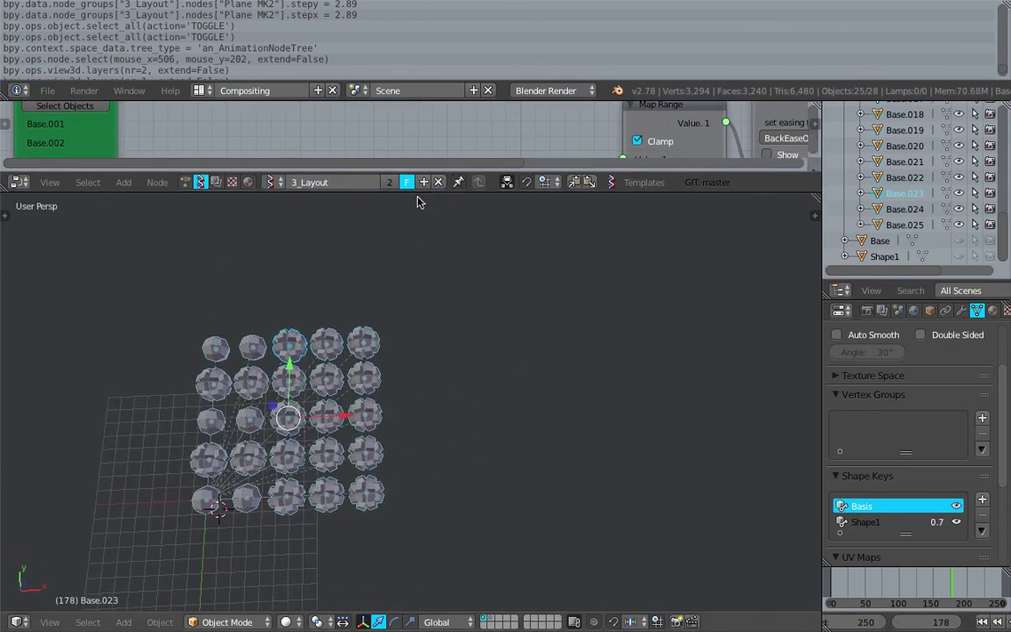
# - Enlarge the node editor to show the 3_Layout shape key nodes and examine the sphere grid from several angles
pyautogui.moveTo(456, 193); pyautogui.dragTo(464, 317)
pyautogui.scroll(-3, 420, 198)
pyautogui.moveTo(443, 172); pyautogui.dragTo(344, 249, button='middle')
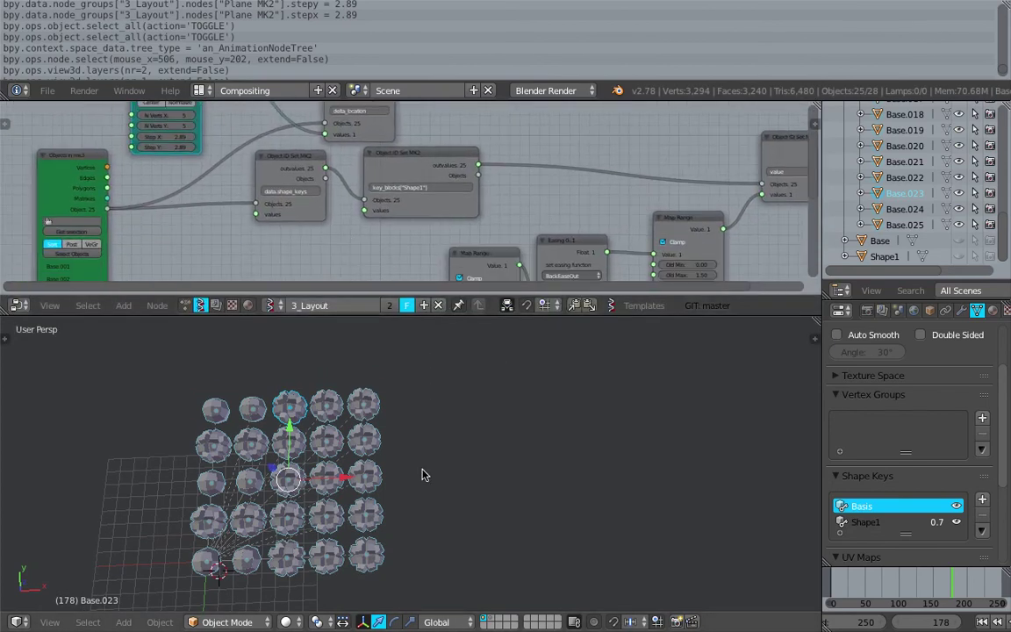
pyautogui.moveTo(426, 505); pyautogui.dragTo(454, 481, button='middle')
pyautogui.scroll(3, 430, 500)
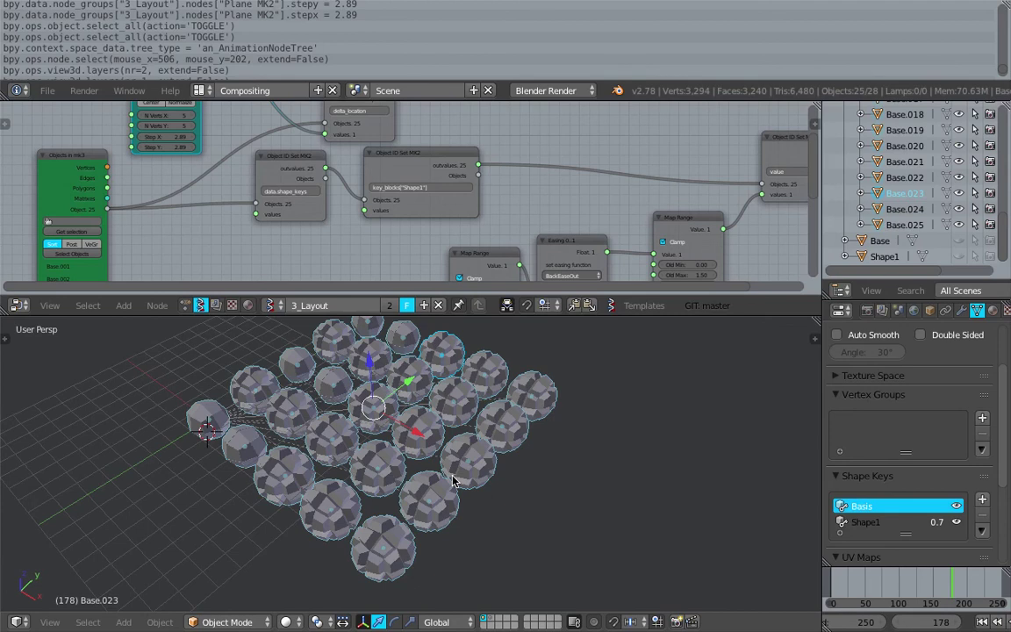
pyautogui.moveTo(454, 481); pyautogui.dragTo(537, 498, button='middle')
pyautogui.scroll(-4, 492, 483)
# - Save the file and sketch a freehand up-and-down zigzag line ending in an arrowhead beside the sphere grid
pyautogui.keyDown('shift'); pyautogui.moveTo(457, 461); pyautogui.dragTo(444, 516, button='middle'); pyautogui.keyUp('shift')
pyautogui.hotkey('ctrl', 's')
pyautogui.click(445, 517)
pyautogui.moveTo(446, 532); pyautogui.dragTo(430, 392)
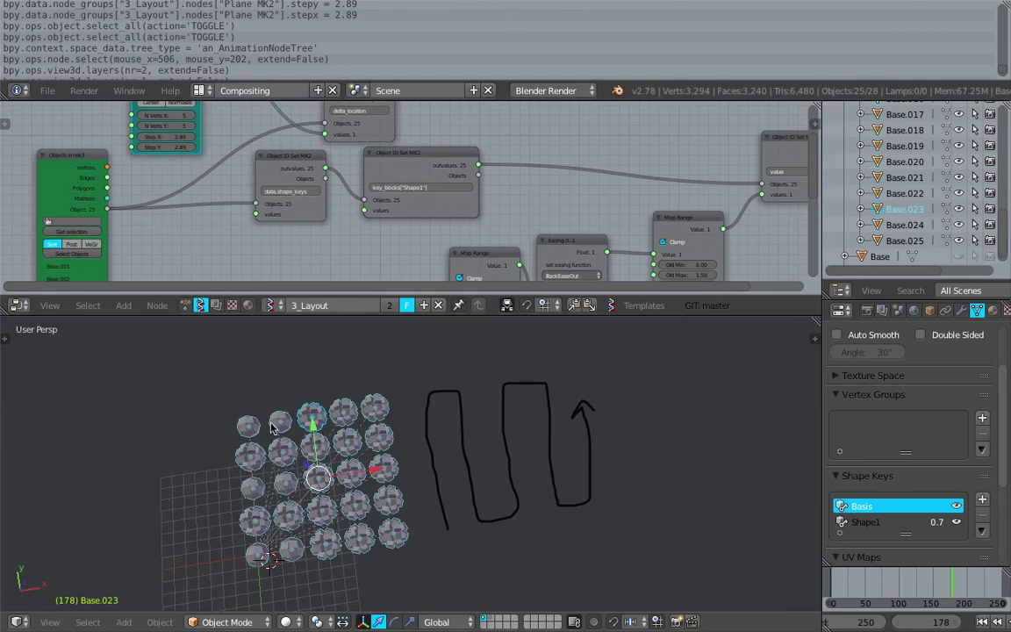
pyautogui.moveTo(545, 501)
pyautogui.mouseDown(button='middle')
pyautogui.moveTo(463, 477)
pyautogui.moveTo(505, 489)
pyautogui.mouseUp(button='middle')
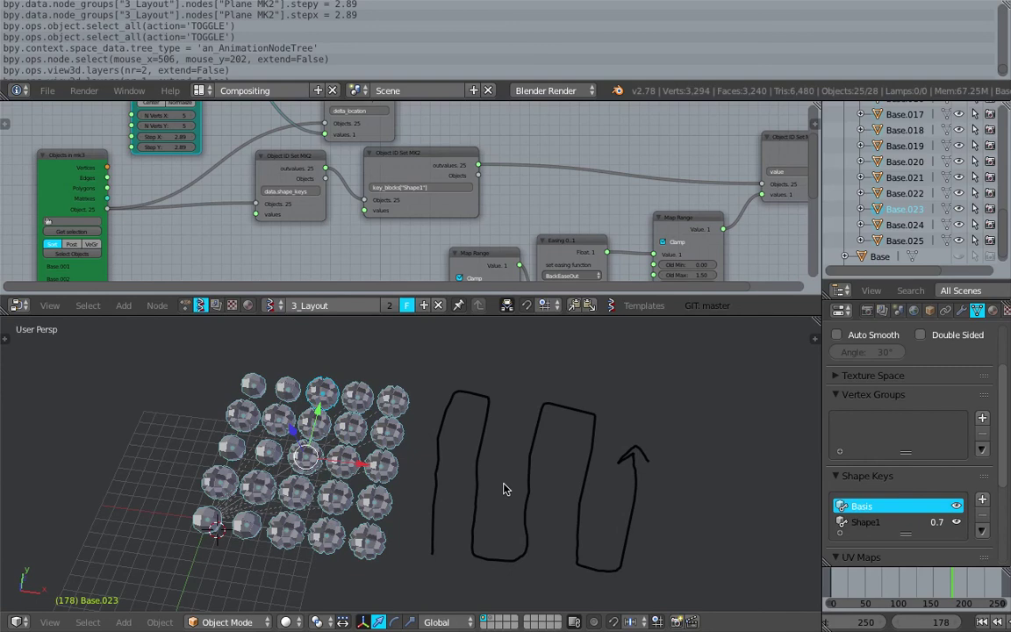